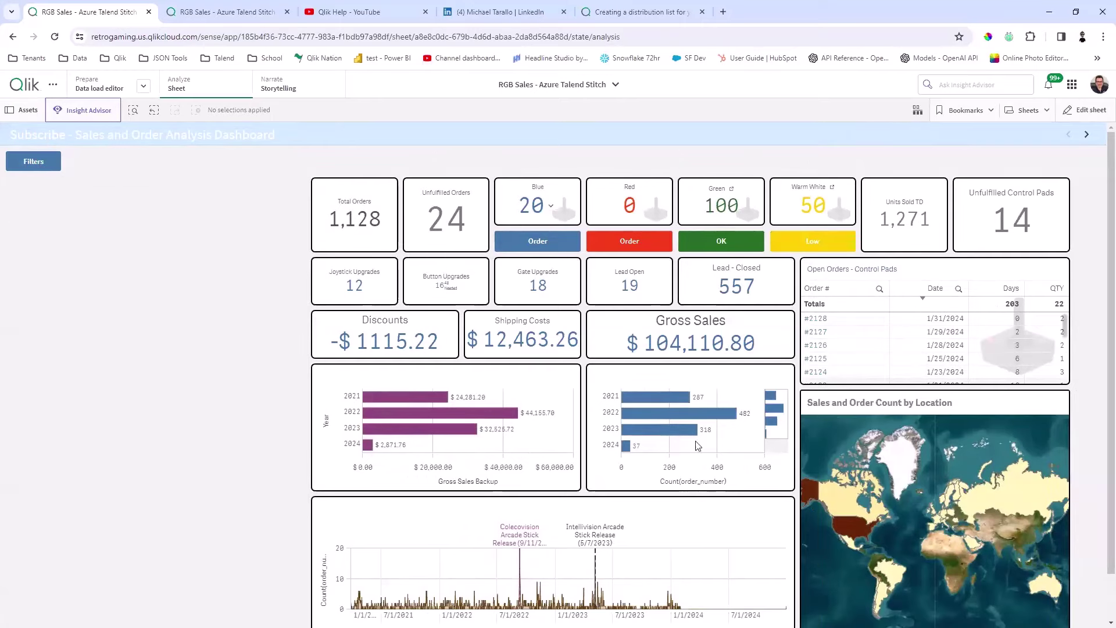
Switch to the TerritoryAnalysisTemplate workbook in Excel at full size, dismissing the downloads list to show the Qlik add-in pane.
mouse_move(659, 435)
mouse_move(601, 404)
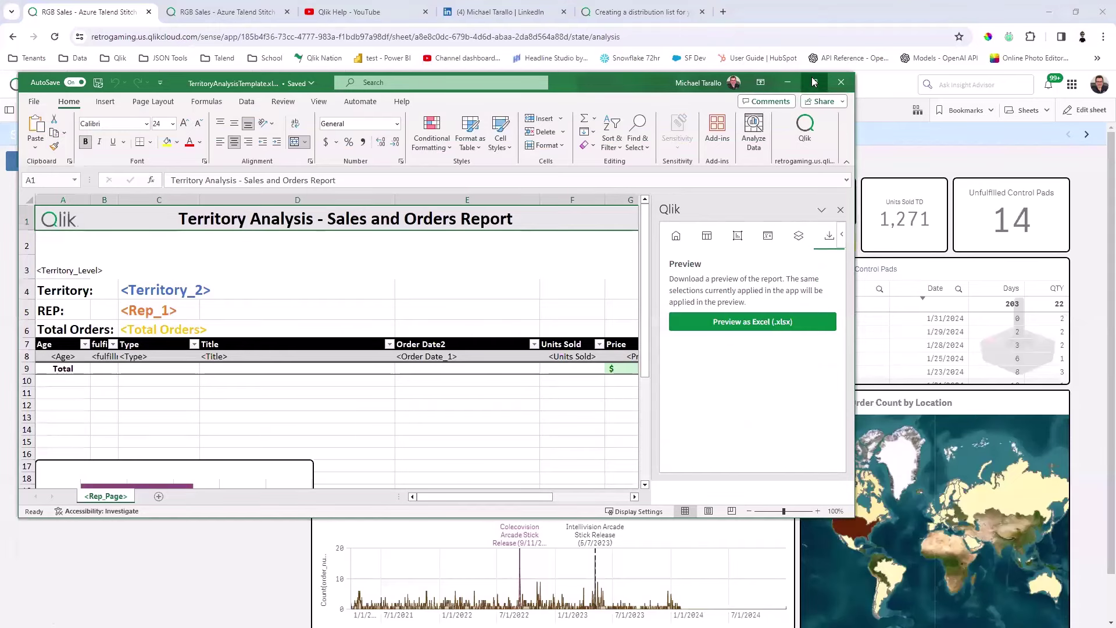
left_click(813, 81)
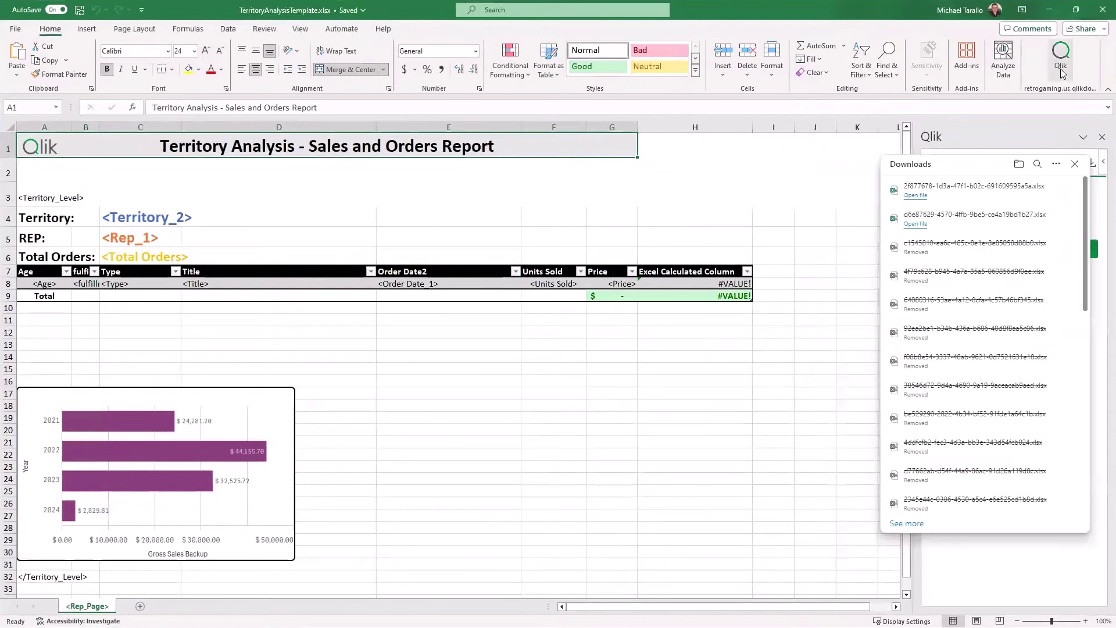
left_click(1072, 151)
left_click(1067, 74)
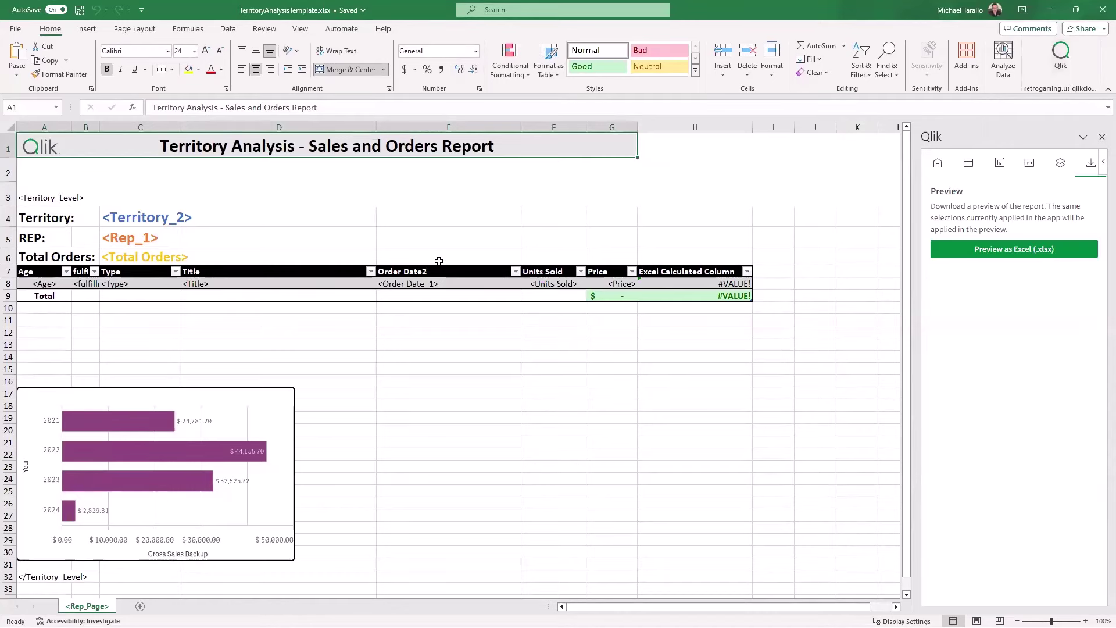
Review the Qlik add-in's home and tables sections, including the charts offered under the Composite Charts sheet for adding a table.
left_click(937, 165)
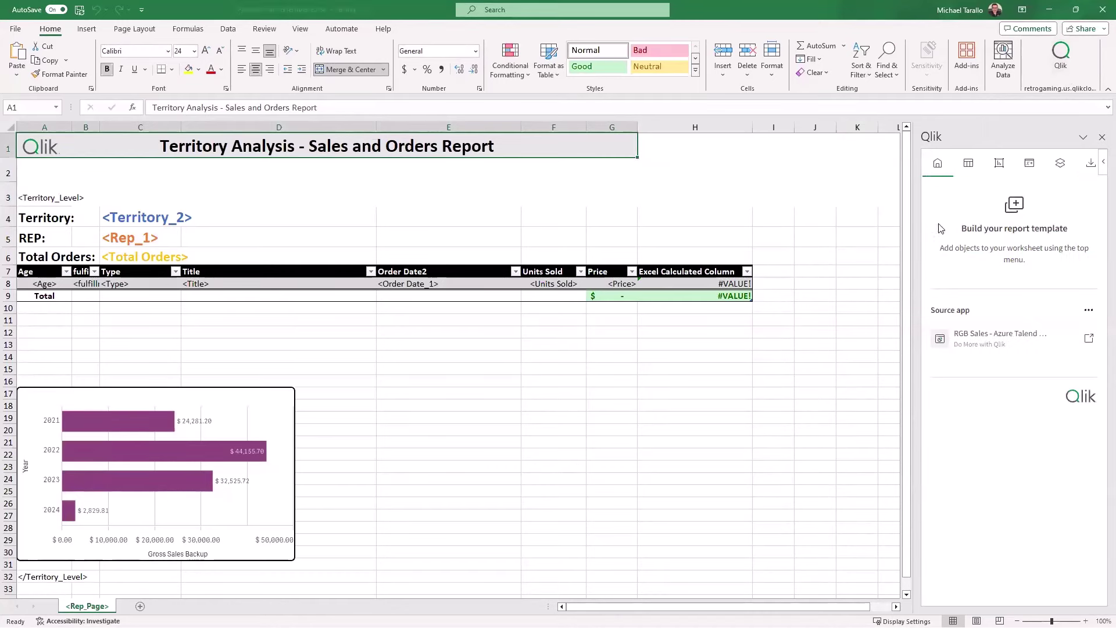
left_click(968, 166)
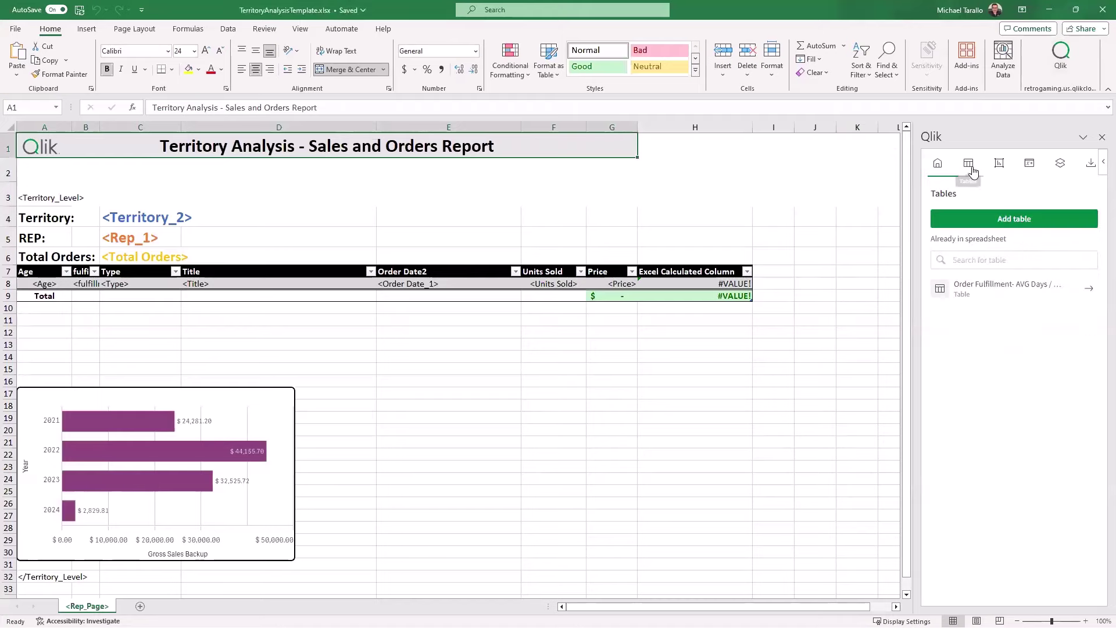
left_click(992, 219)
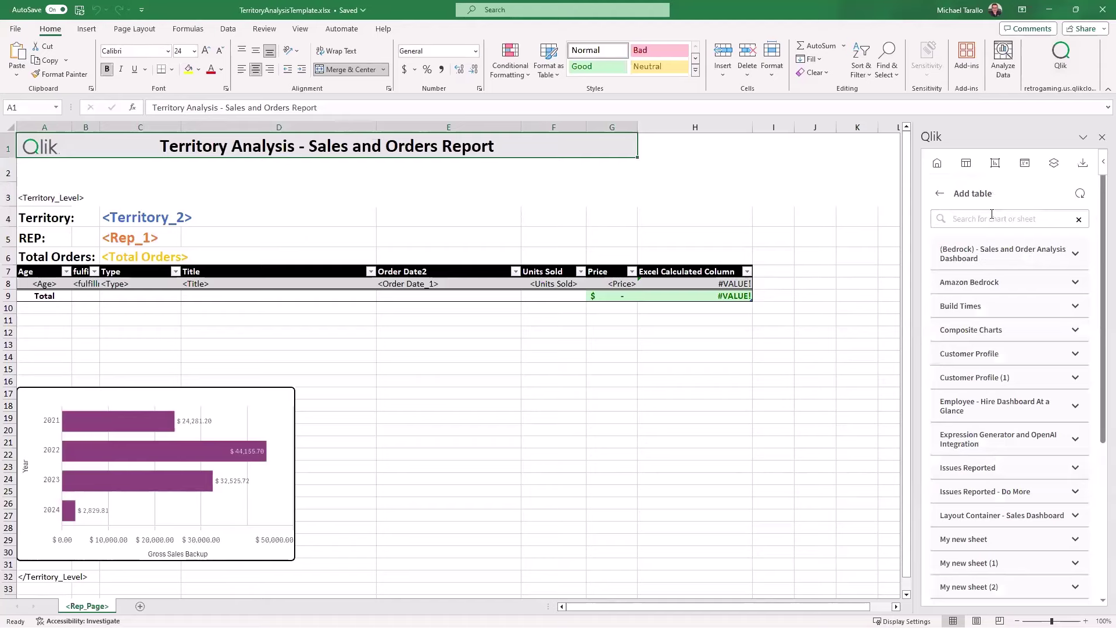
left_click(995, 338)
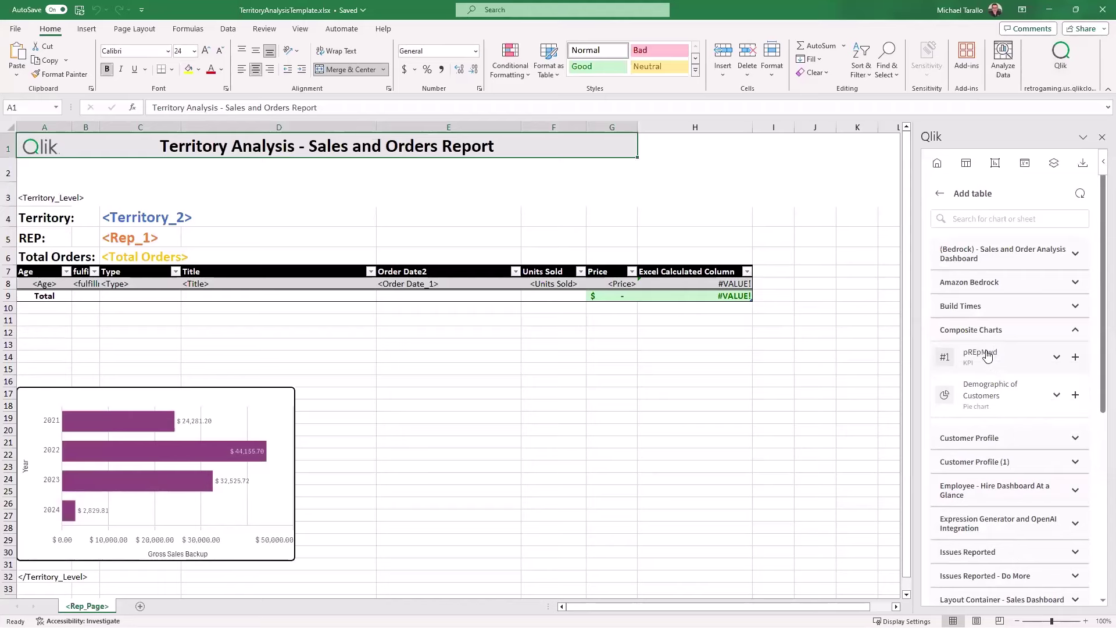
Review the add-in's variables and expressions and its levels and pages, and inspect the Excel Calculated Column formula in H8.
left_click(968, 165)
left_click(995, 163)
left_click(1028, 163)
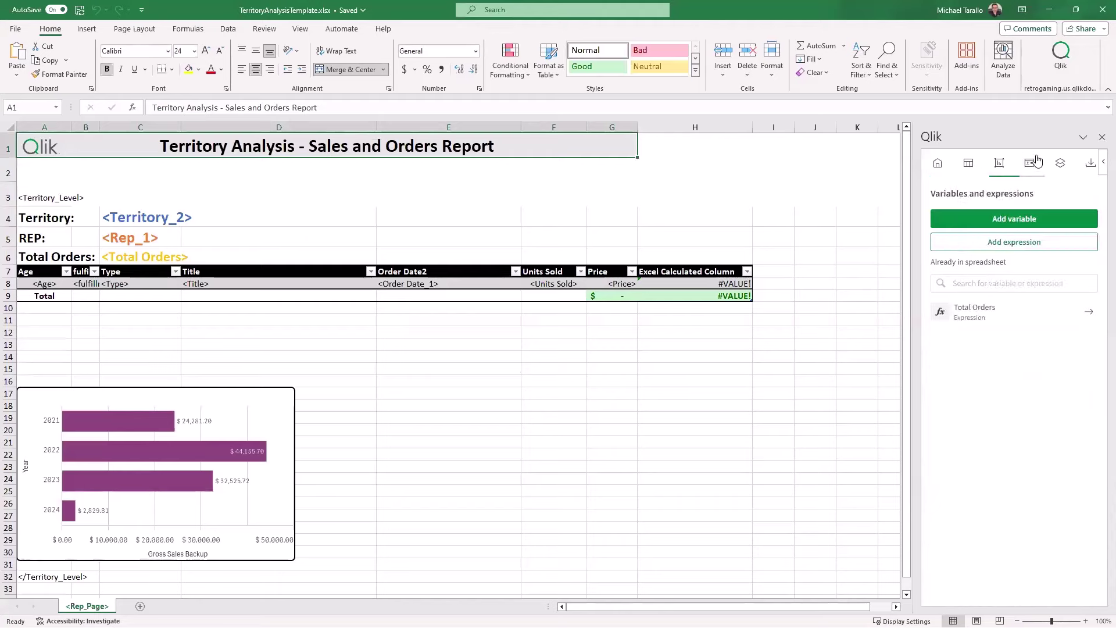
left_click(1060, 163)
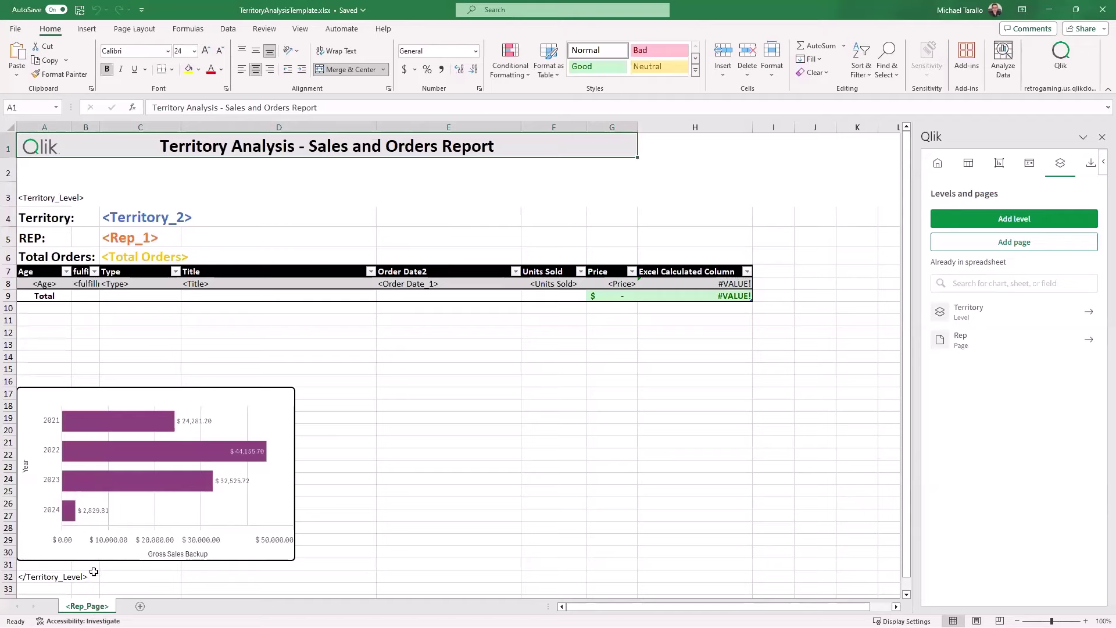
left_click(719, 282)
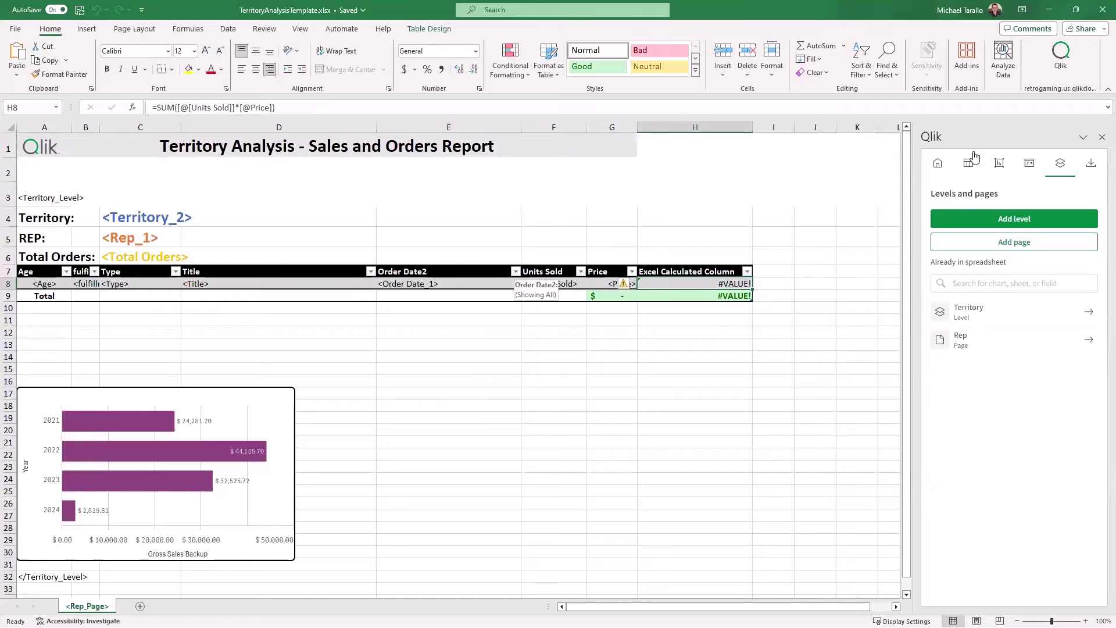
Generate an Excel (.xlsx) preview of the report and enable editing in the territory_analysis_report_2024-01-30_14-50 workbook.
left_click(1084, 164)
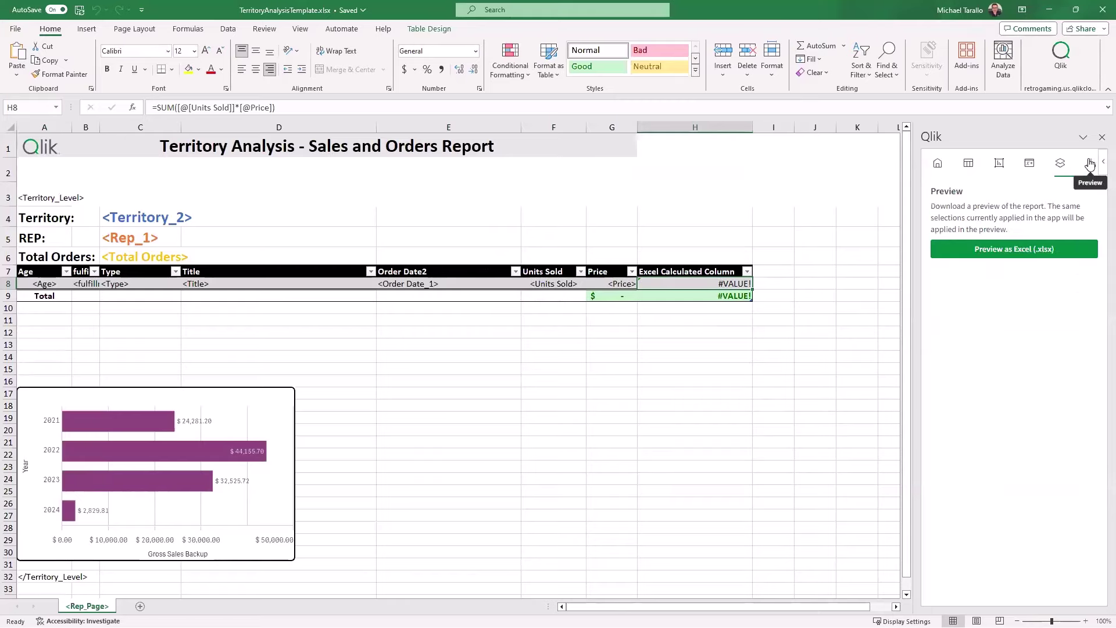
left_click(1015, 248)
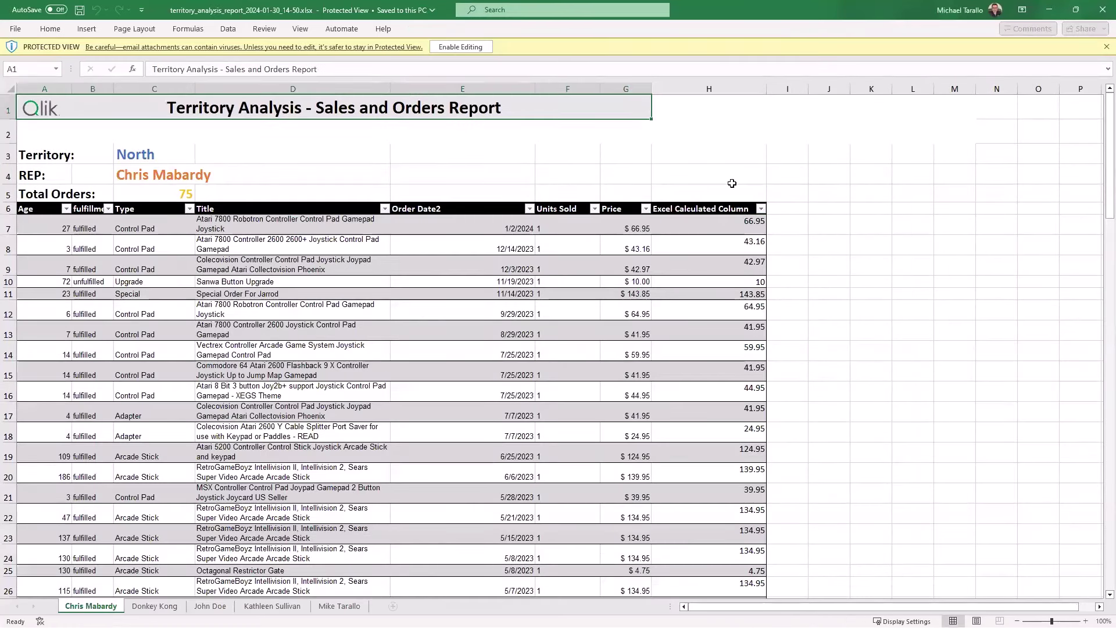
left_click(460, 46)
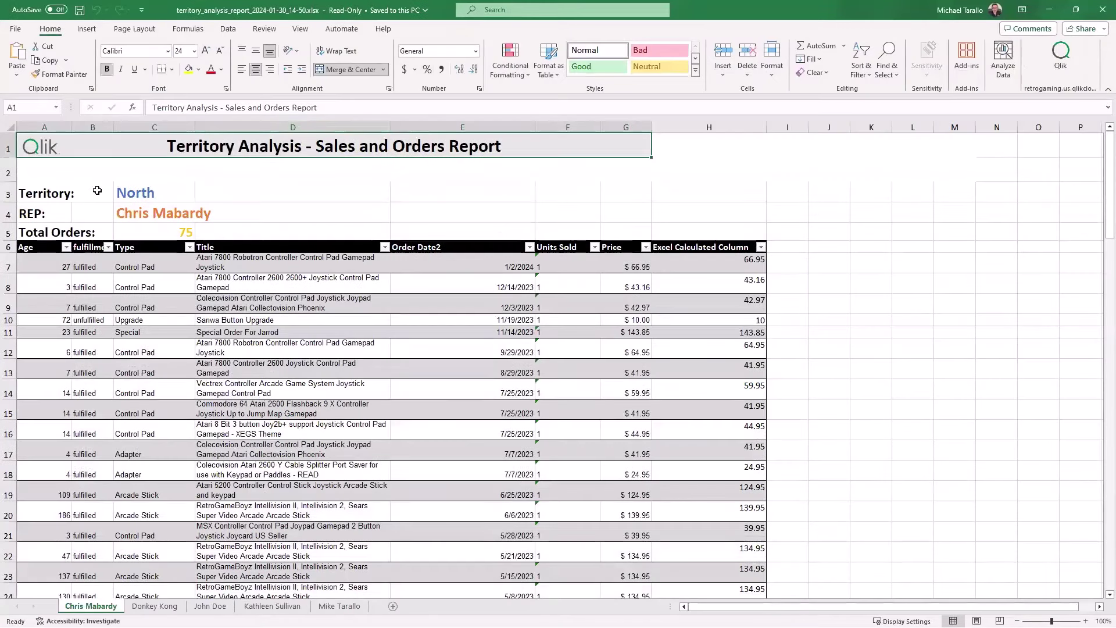
Look through each sales rep's sheet in the generated report, dismissing the meeting reminder.
left_click(150, 606)
left_click(210, 606)
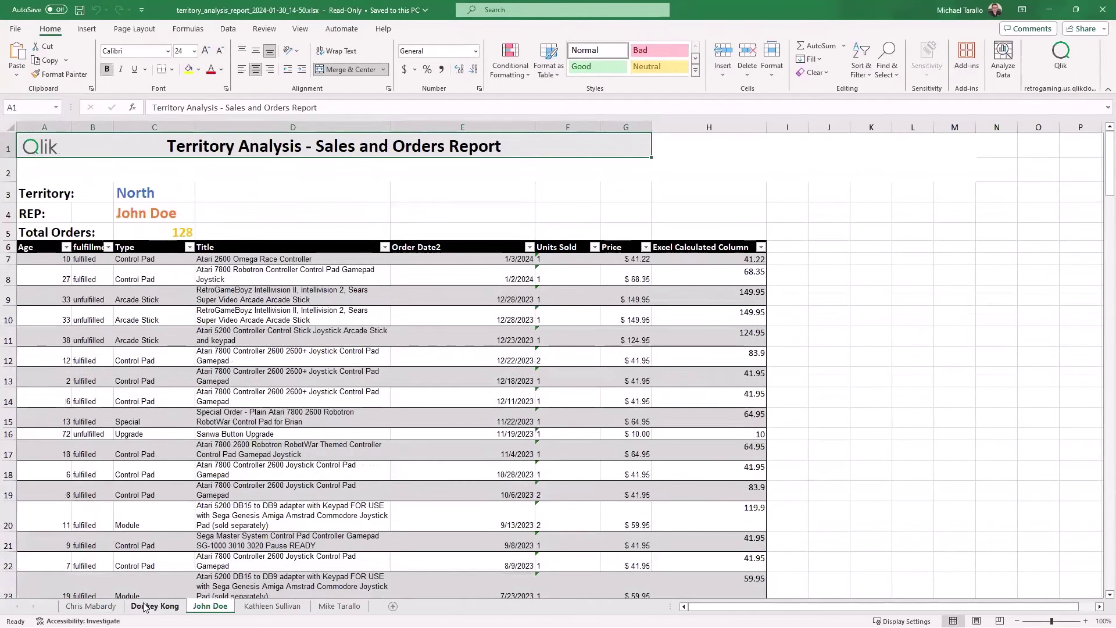
left_click(101, 607)
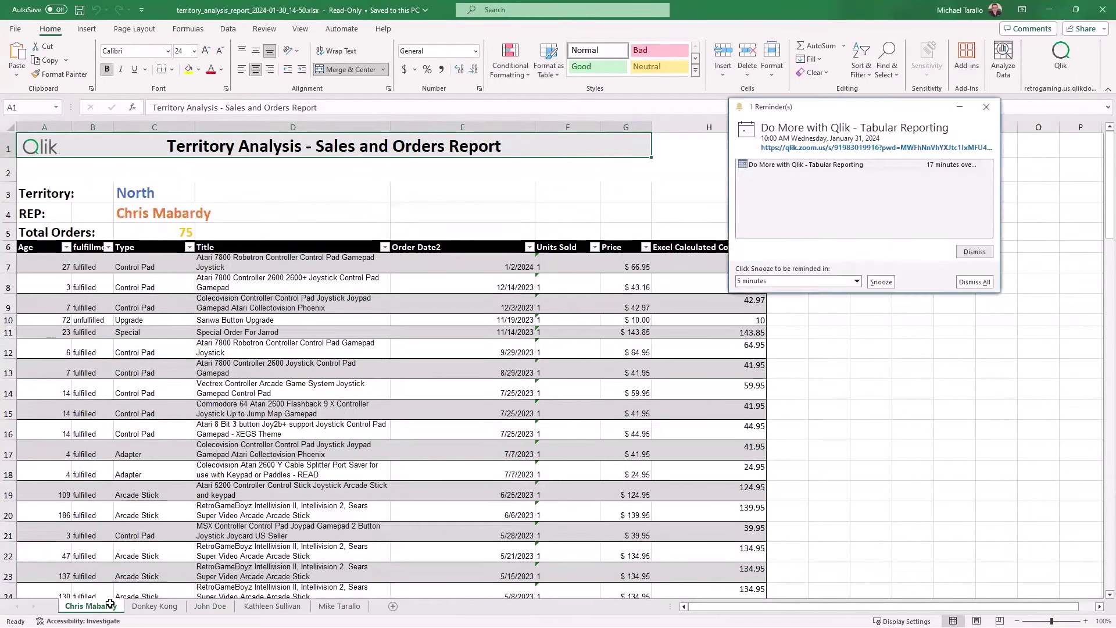
key("Escape")
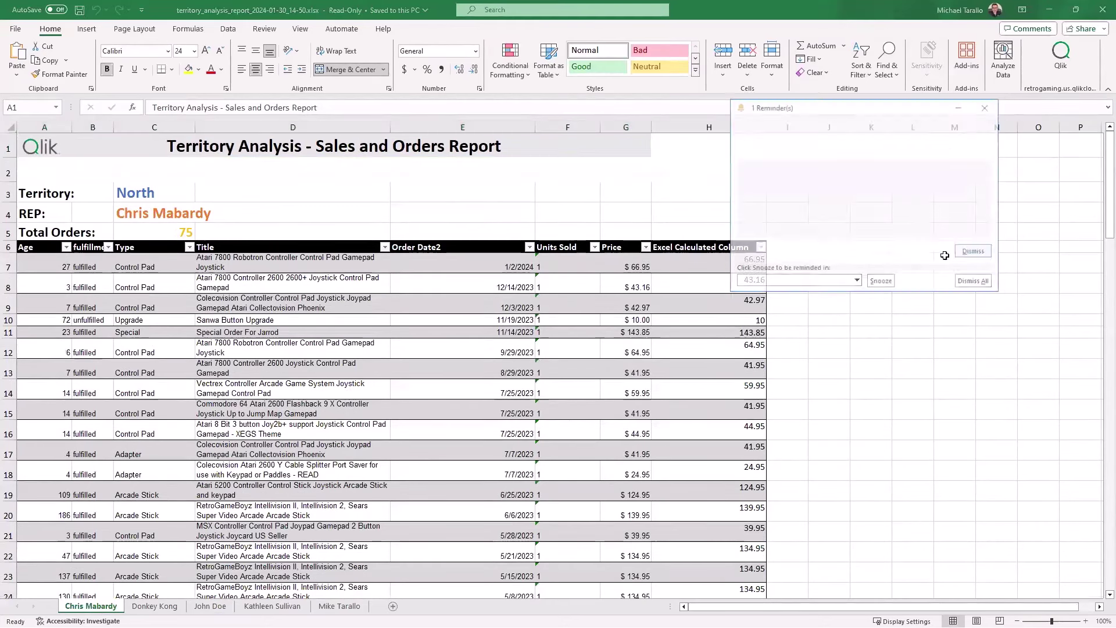
left_click(155, 606)
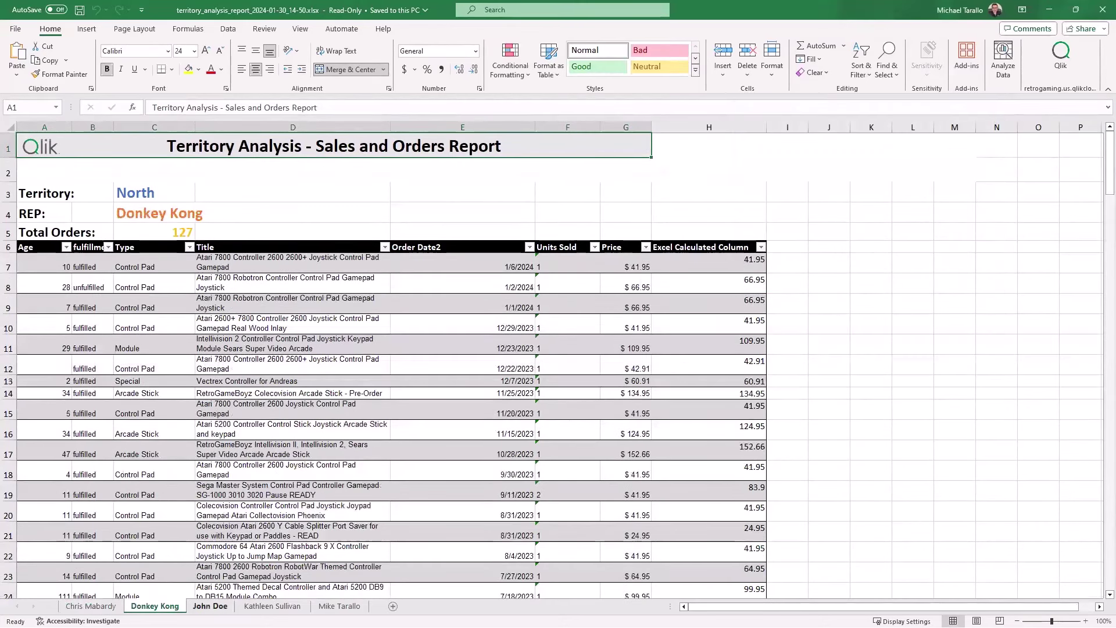
left_click(210, 606)
left_click(272, 606)
left_click(333, 606)
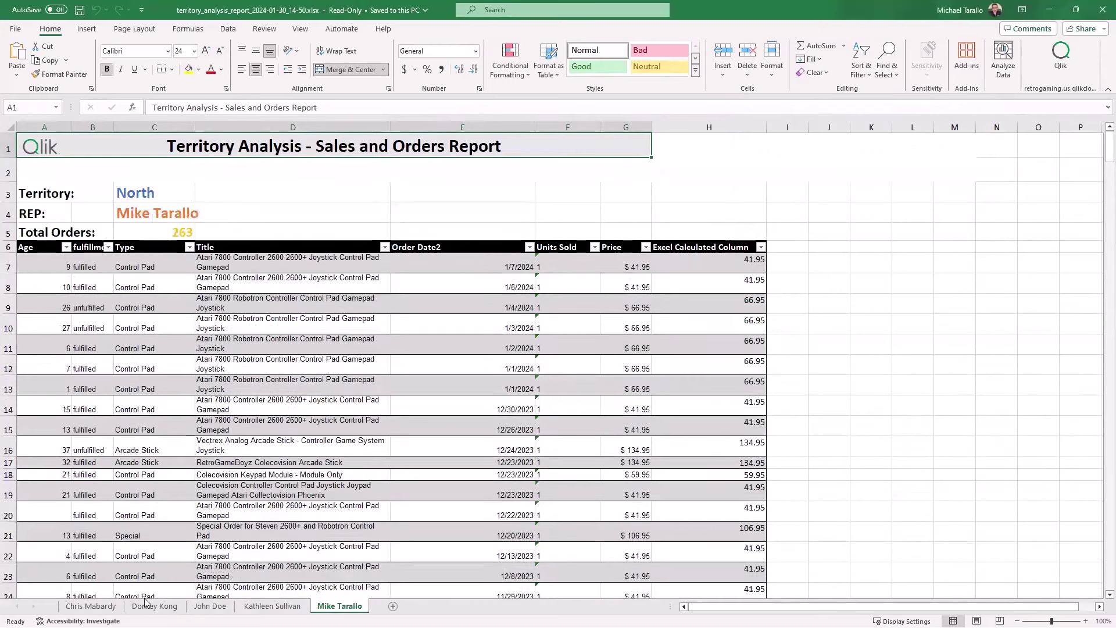
left_click(90, 606)
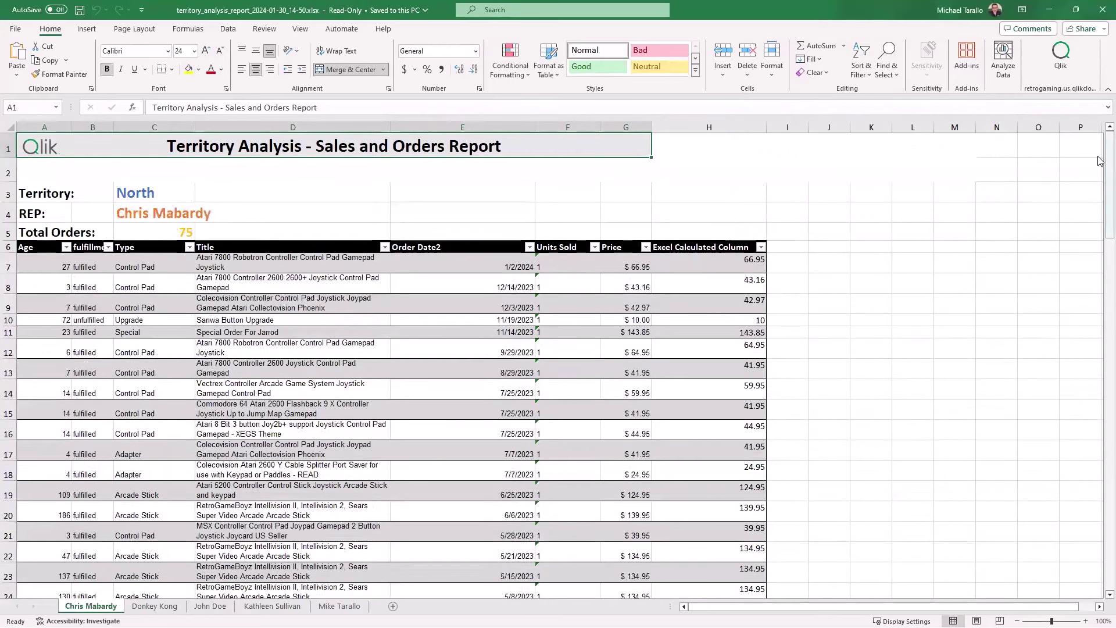
Examine the territory sections down the first and second reps' sheets.
left_click_drag(1109, 174, 1040, 133)
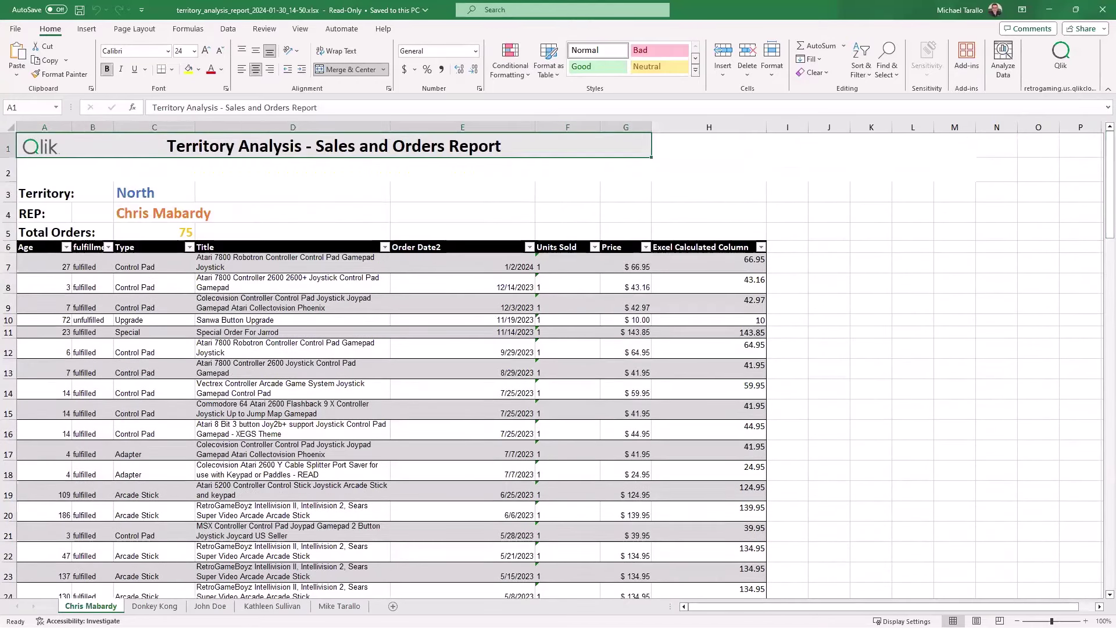
left_click(154, 605)
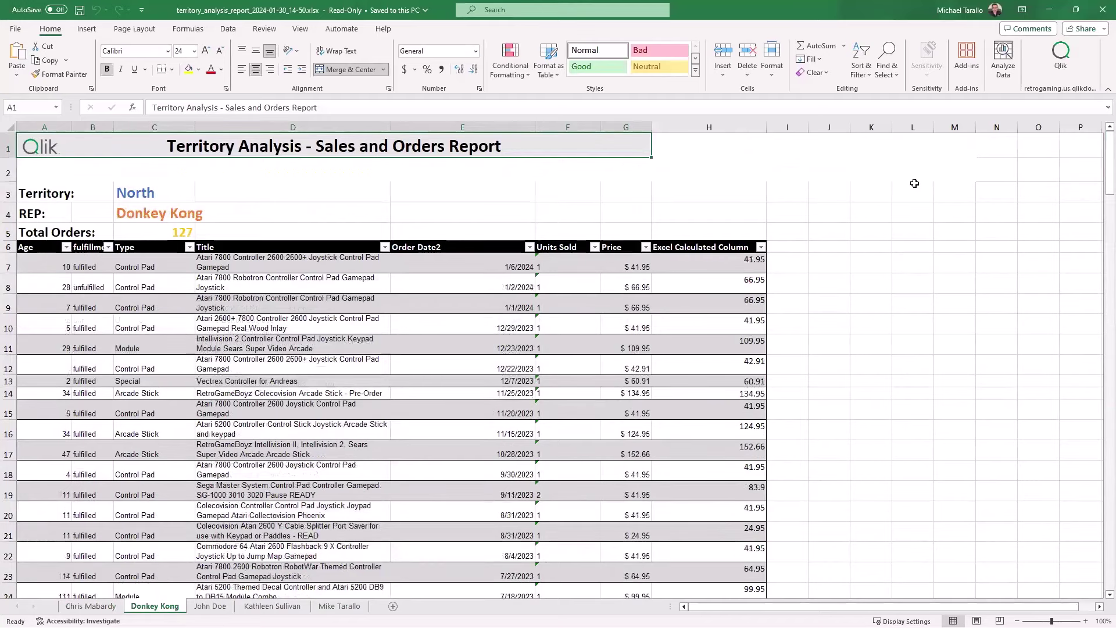
left_click_drag(1108, 152, 174, 609)
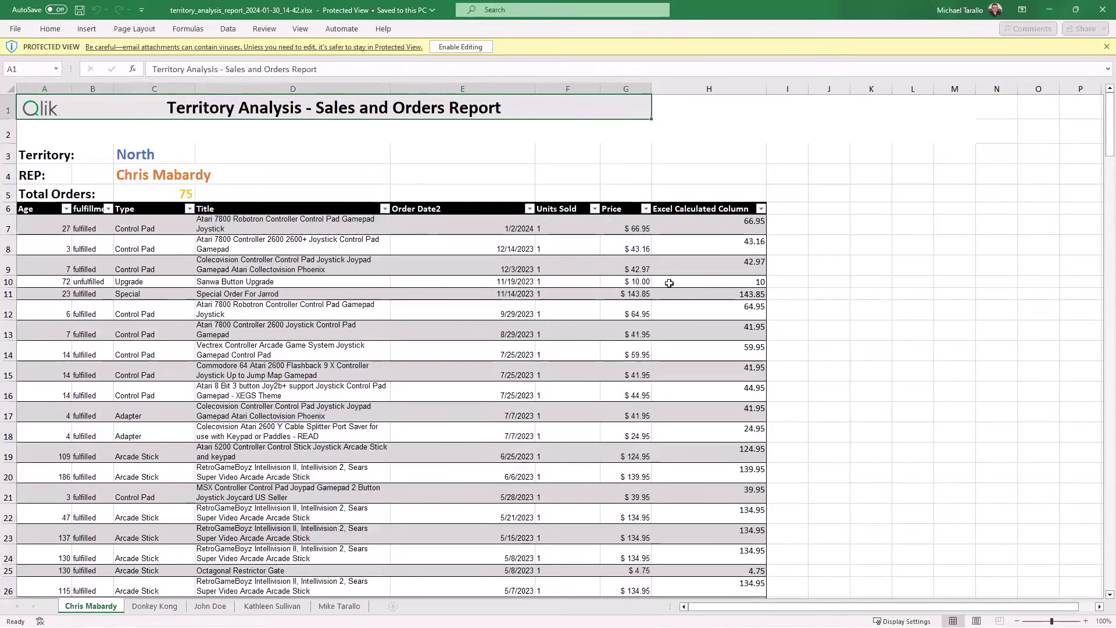
Enable editing in the territory_analysis_report_2024-01-30_14-42 workbook, examine the first rep's sheet down to the South territory, and put the workbook away.
left_click(469, 47)
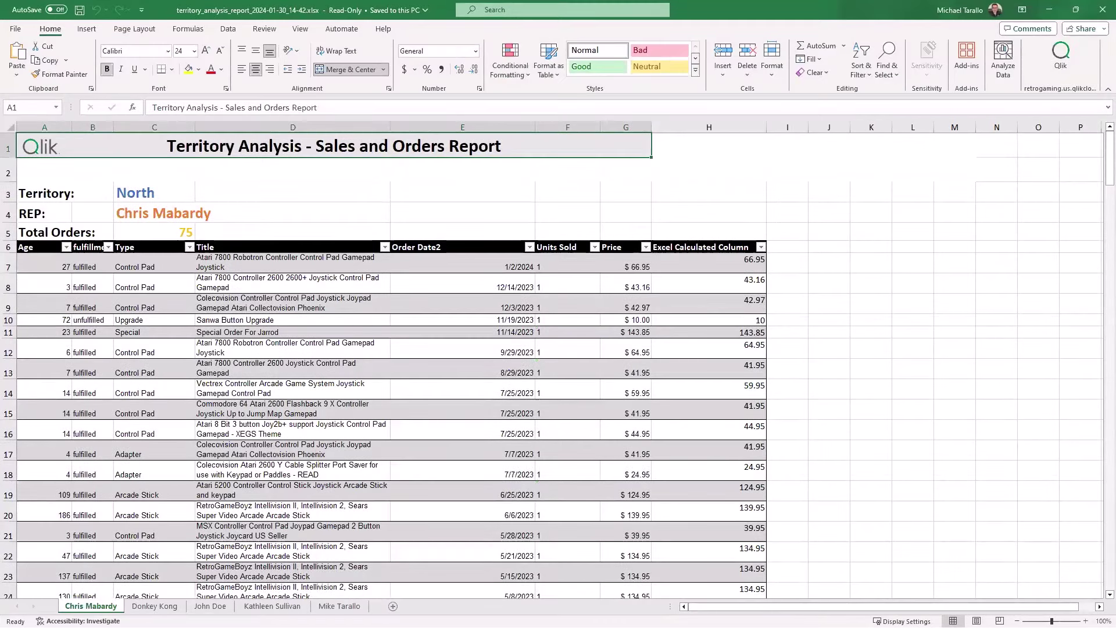
left_click_drag(1109, 170, 1100, 390)
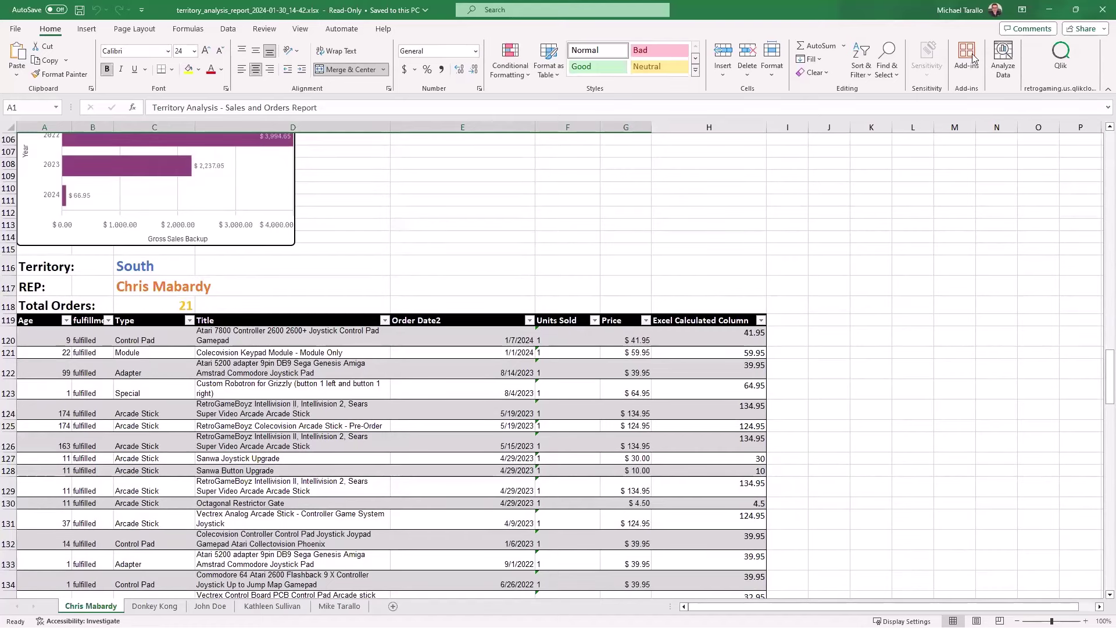
left_click(1049, 10)
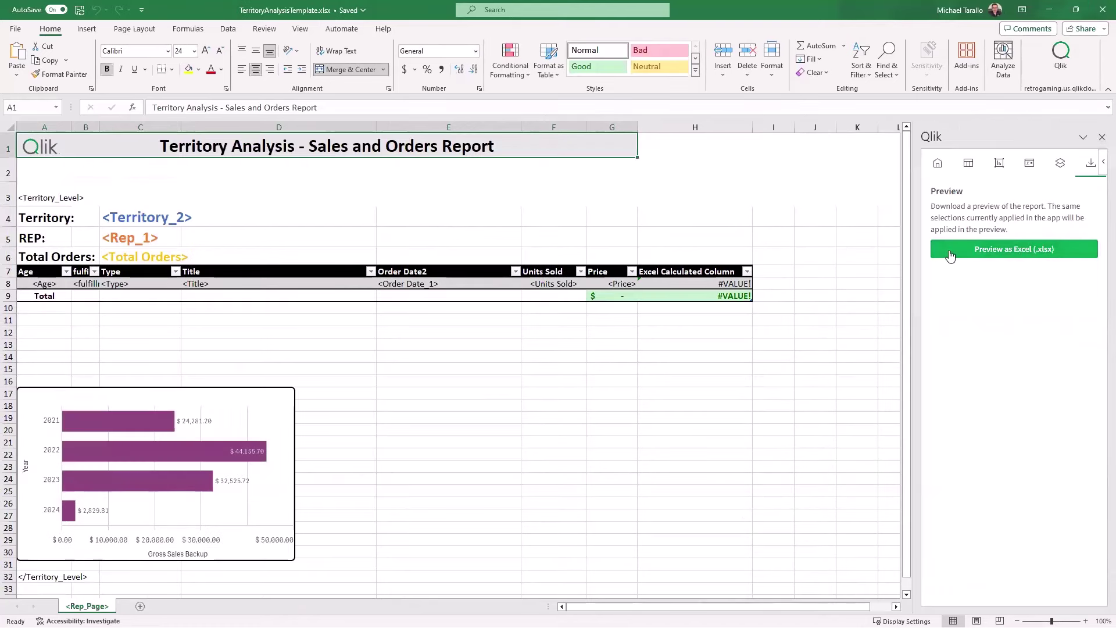
Switch to the RGB Sales - Azure Talend Stitch app in the browser and open its Reporting section.
key("alt+Tab")
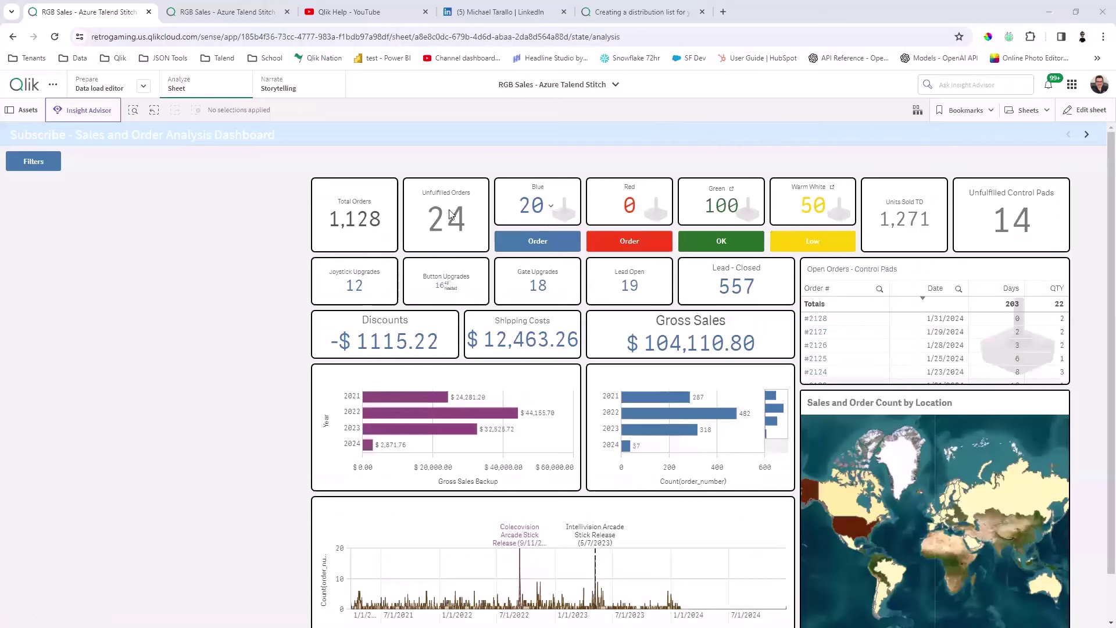
left_click(143, 86)
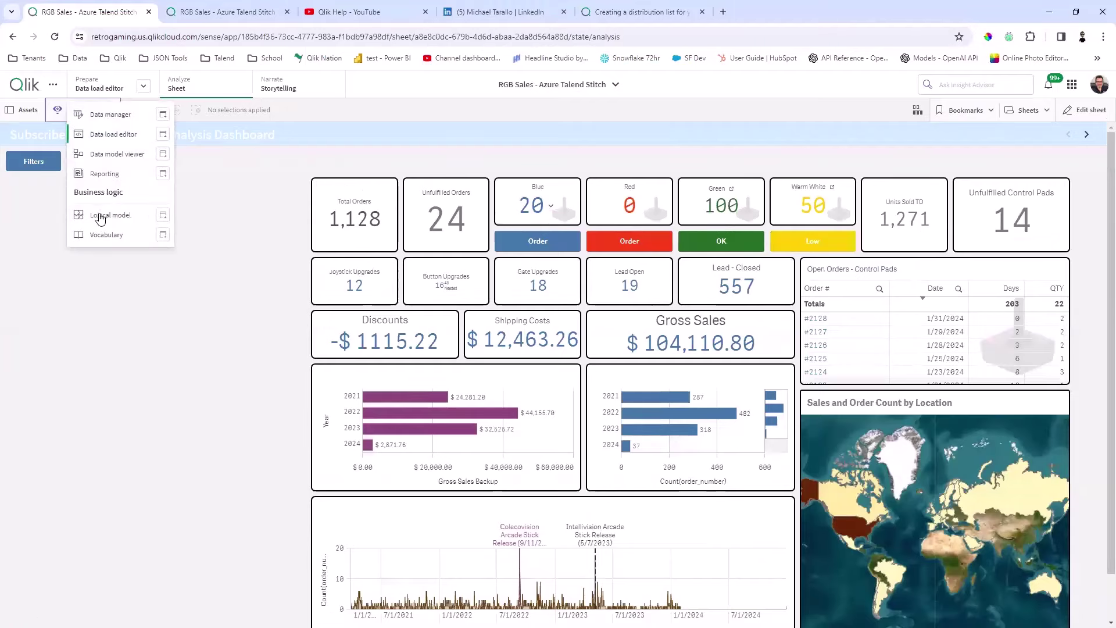
left_click(117, 175)
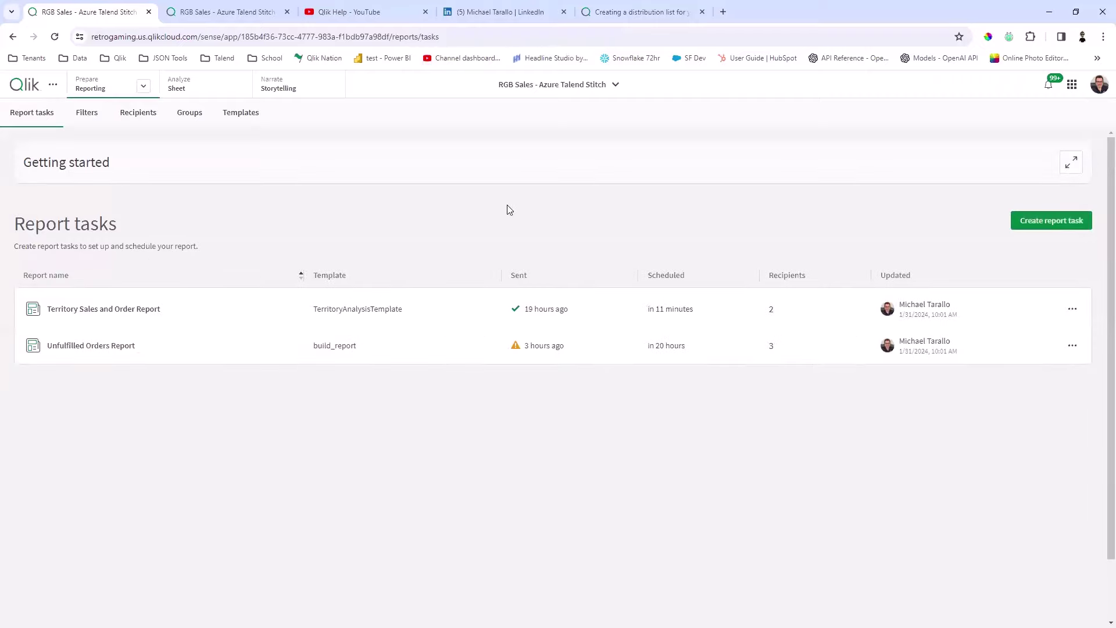
Review the filters, recipients, groups and templates set up for reporting in the app.
left_click(97, 116)
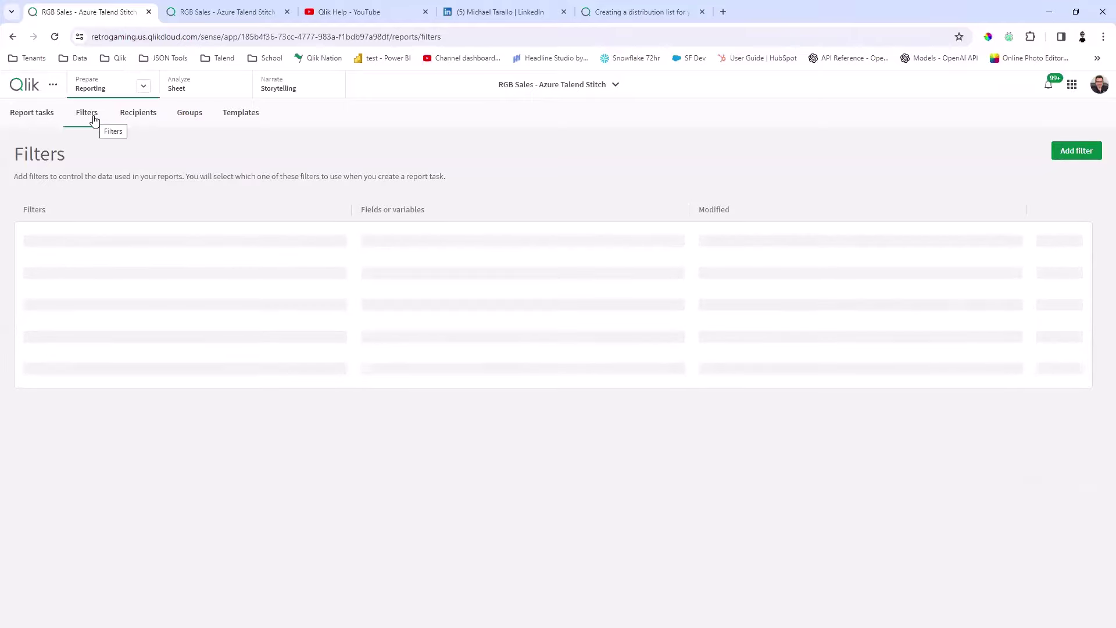
left_click(143, 117)
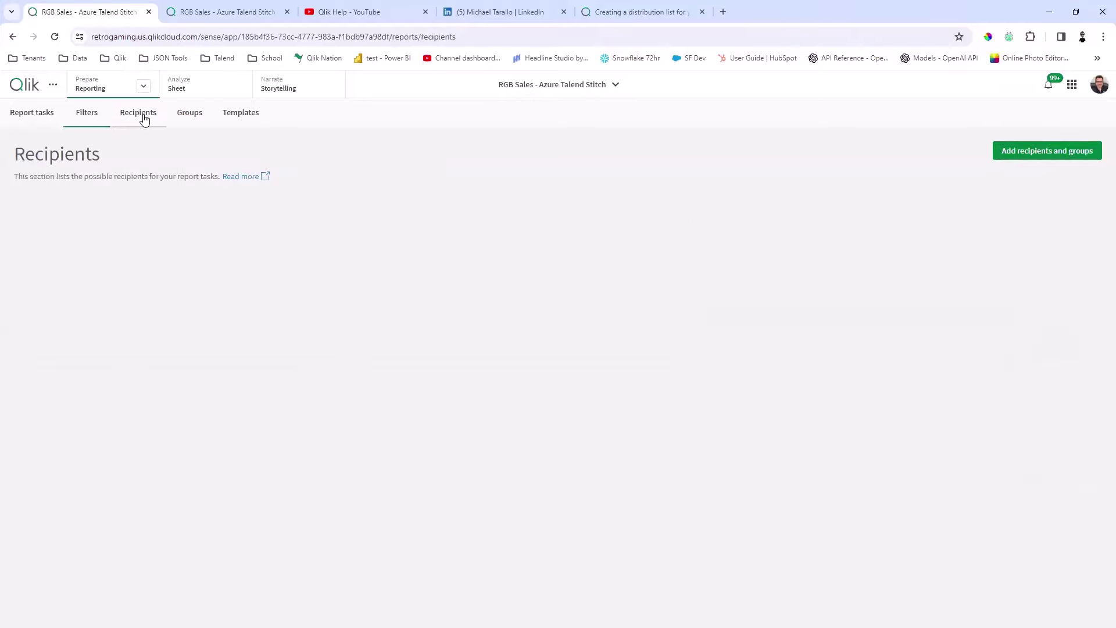
left_click(201, 114)
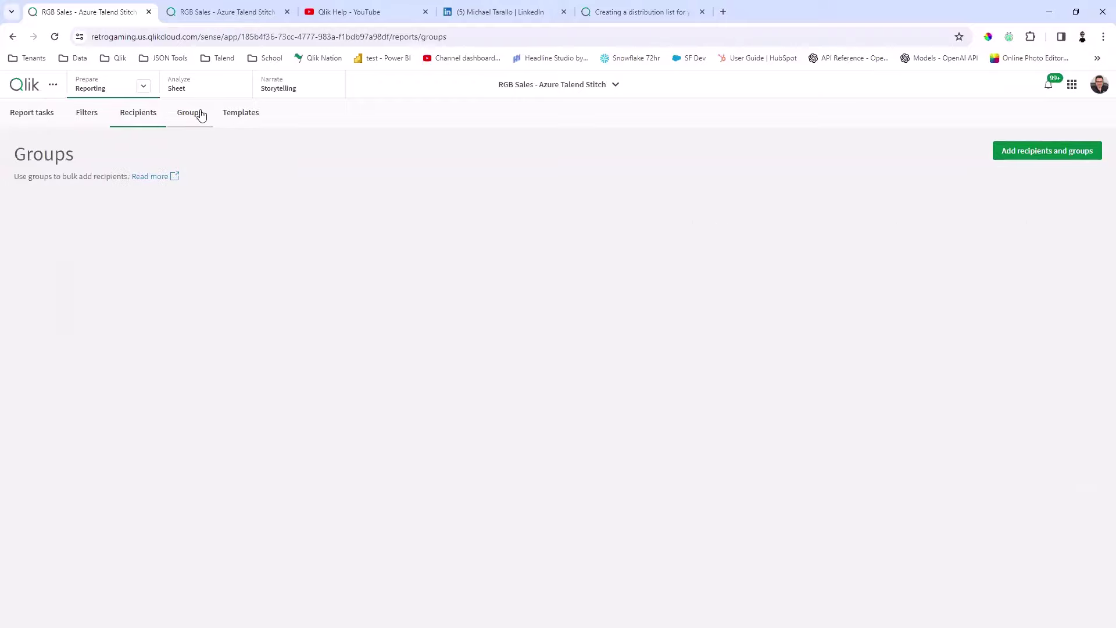
left_click(238, 116)
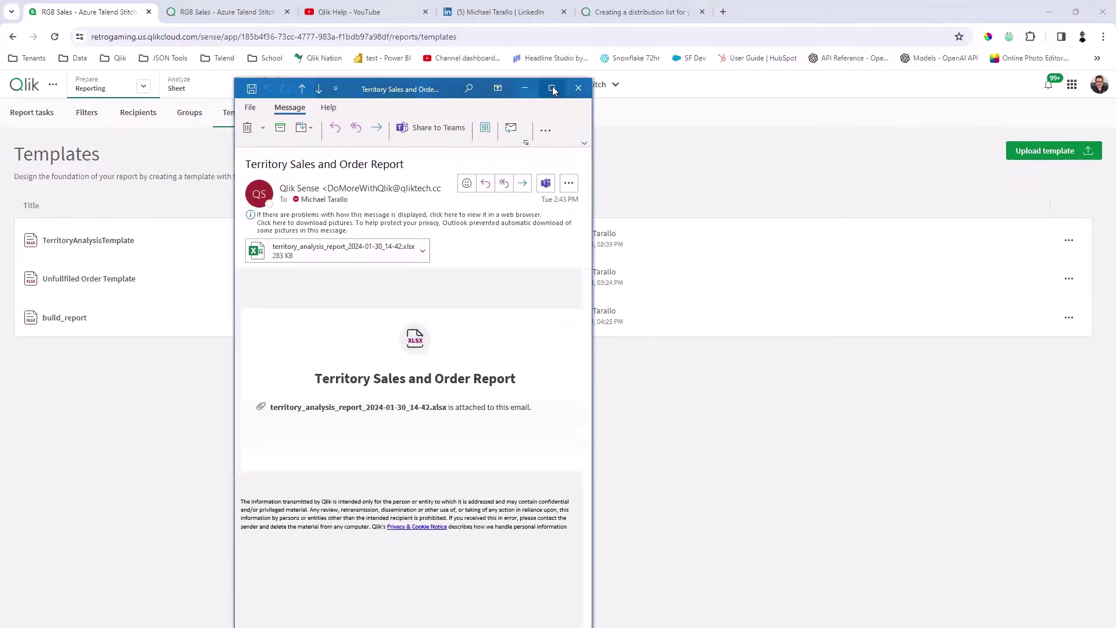
Examine the Territory Sales and Order Report email and its Excel attachment, close it, and return to the TerritoryAnalysisTemplate workbook in Excel.
left_click(553, 88)
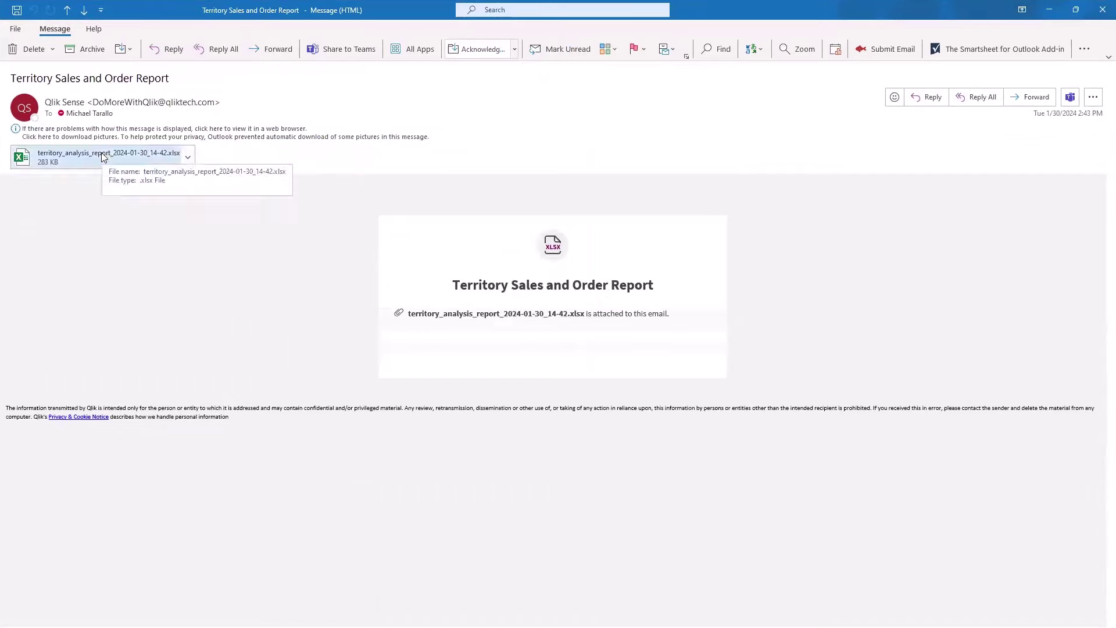
left_click(1057, 38)
left_click(1100, 16)
left_click(1100, 16)
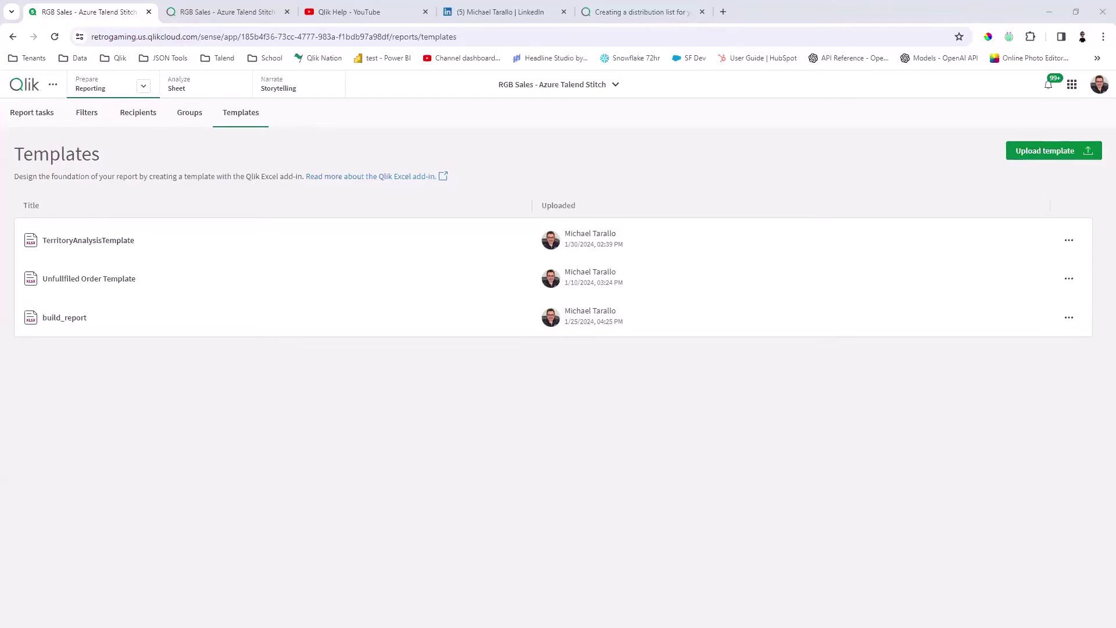
key("alt+Tab")
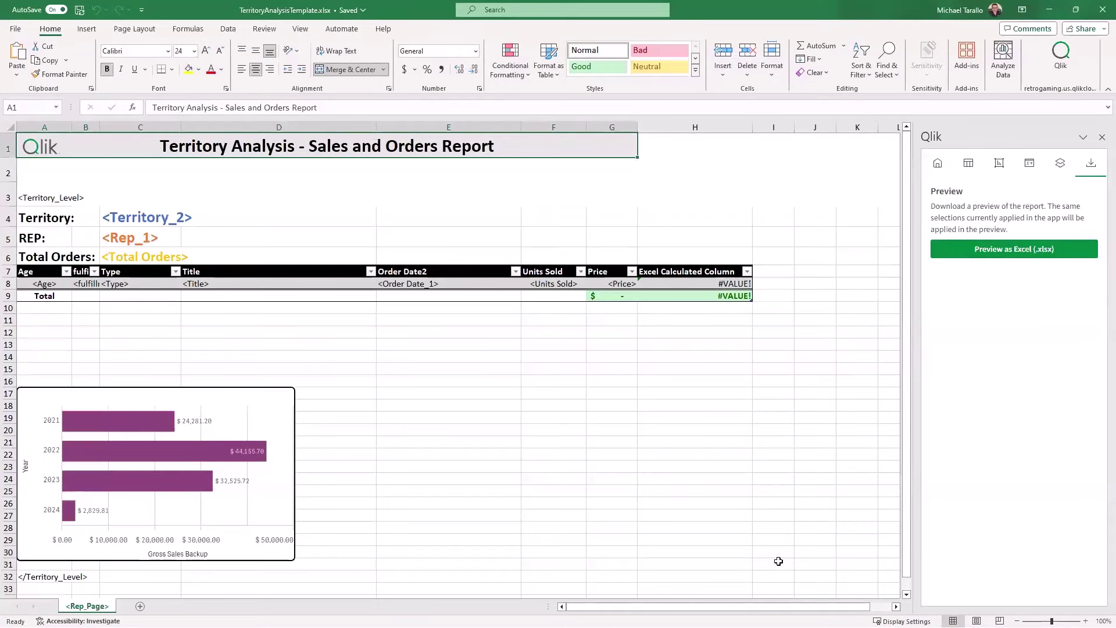
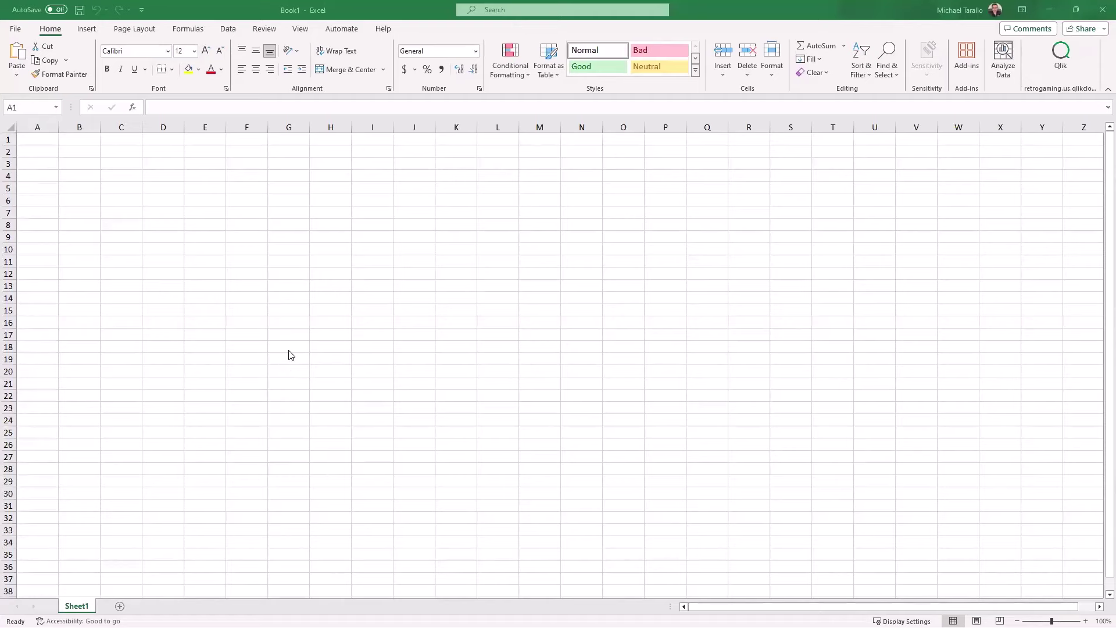
Open the Qlik add-in in the blank workbook and save RGB Sales - Azure Talend Stitch from the Do More with Qlik space as source app.
left_click(1061, 58)
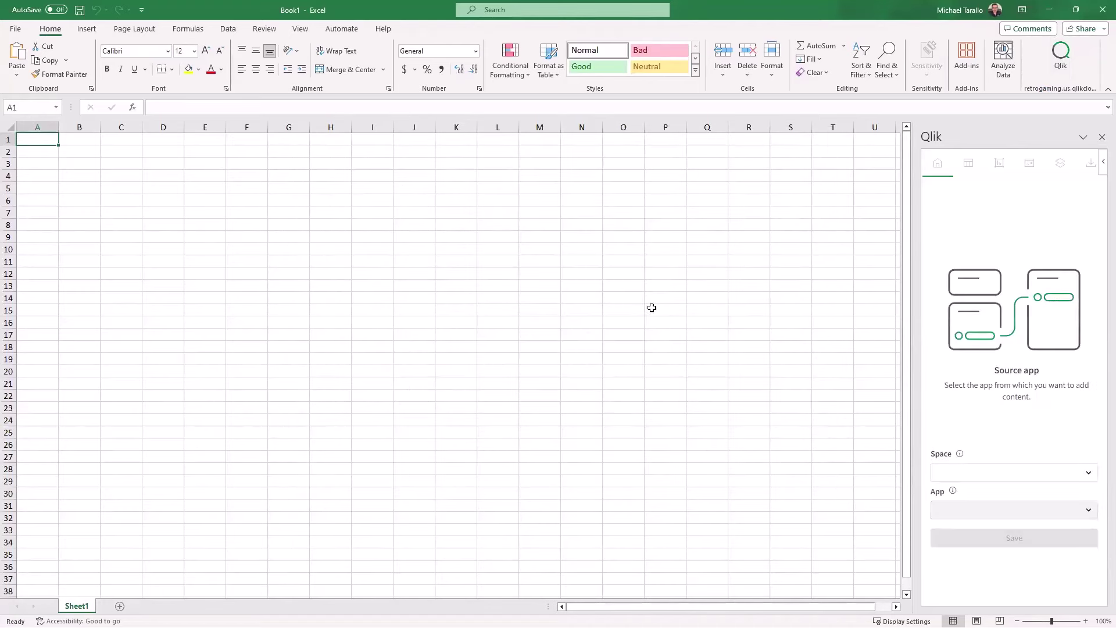
left_click(1088, 473)
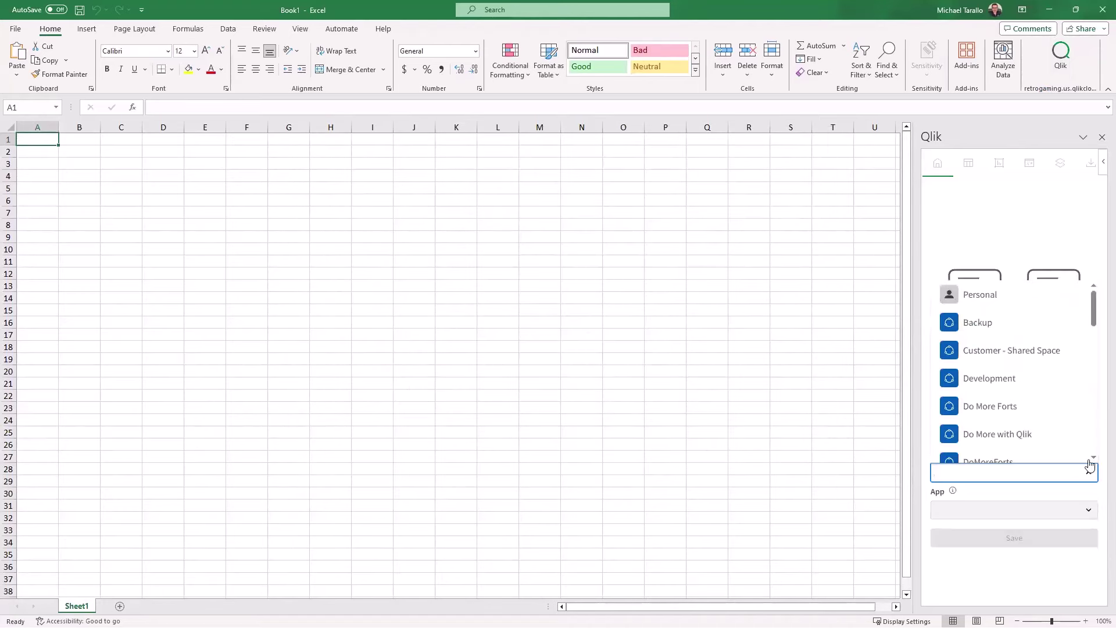
left_click(1034, 429)
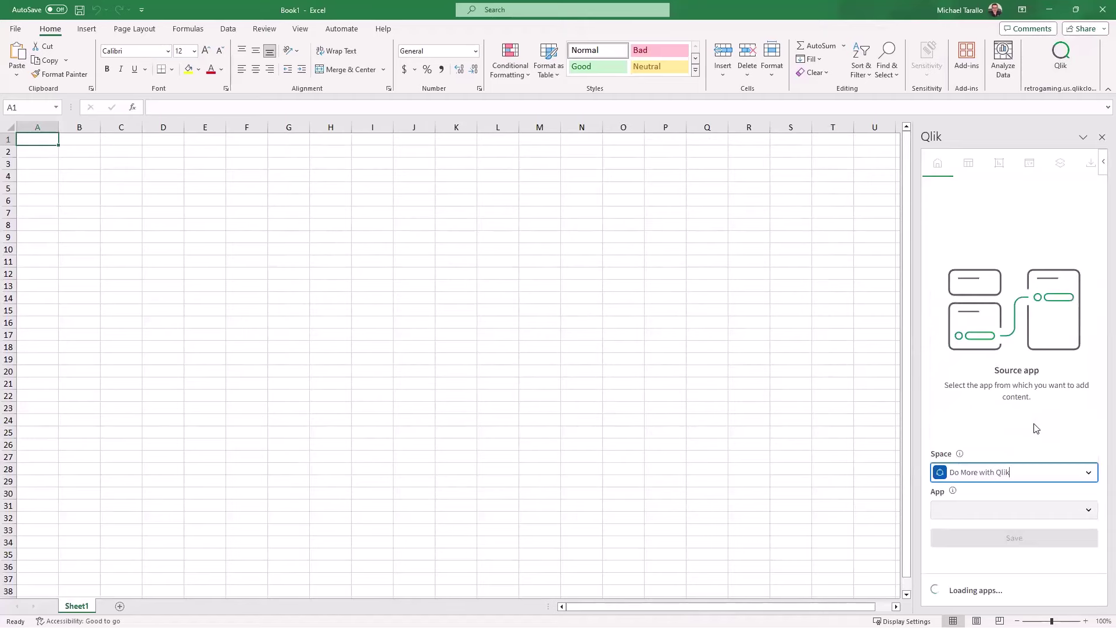
left_click(1085, 511)
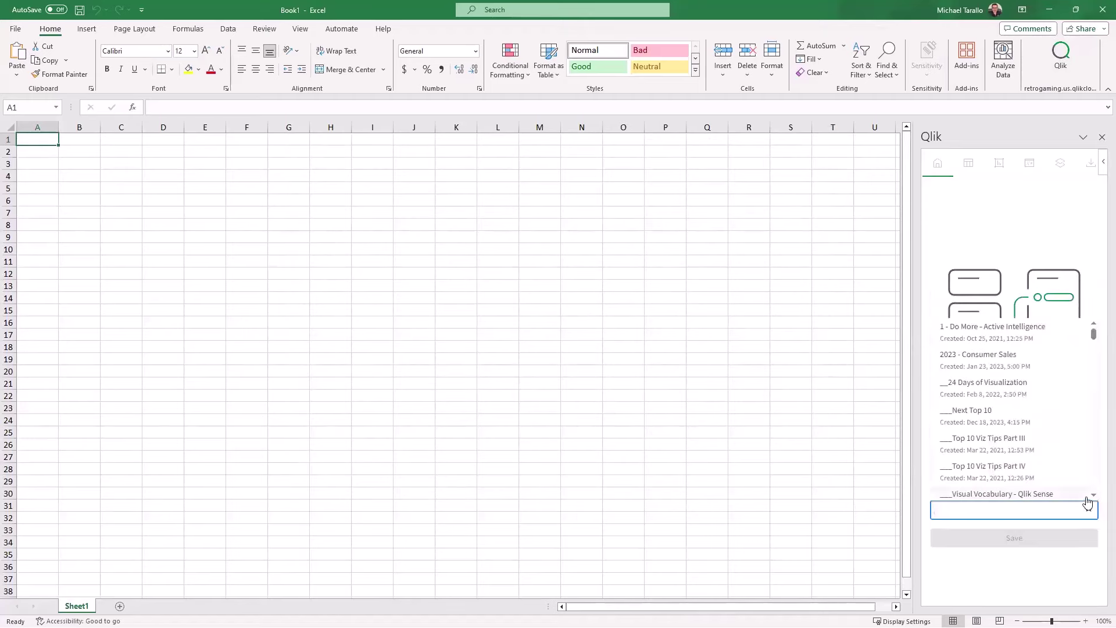
left_click(1021, 504)
type("rgb")
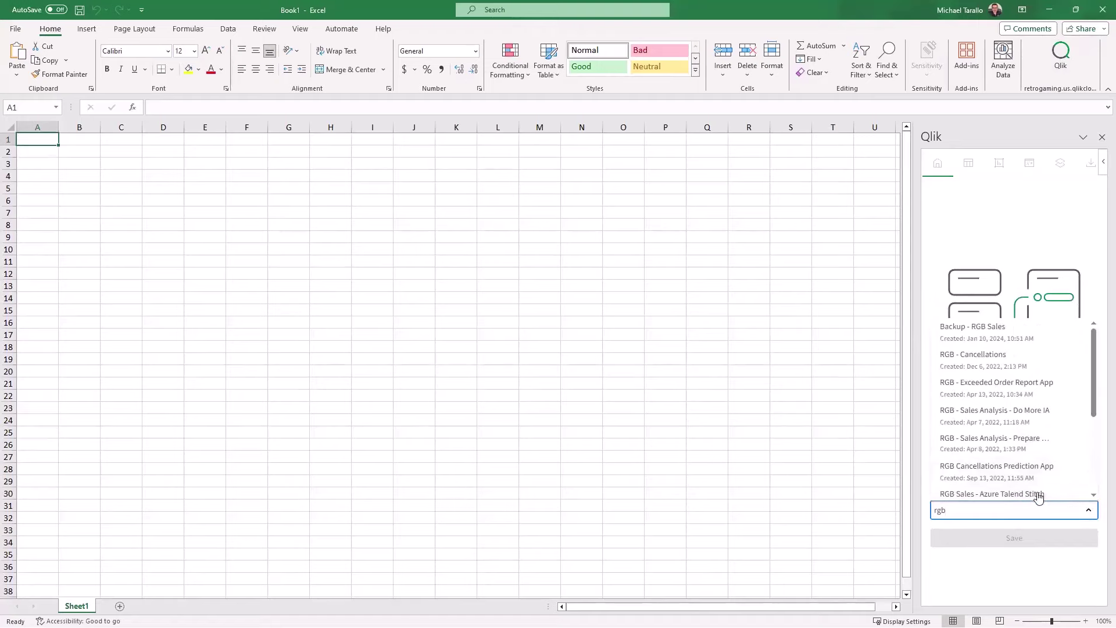
type(" SAL")
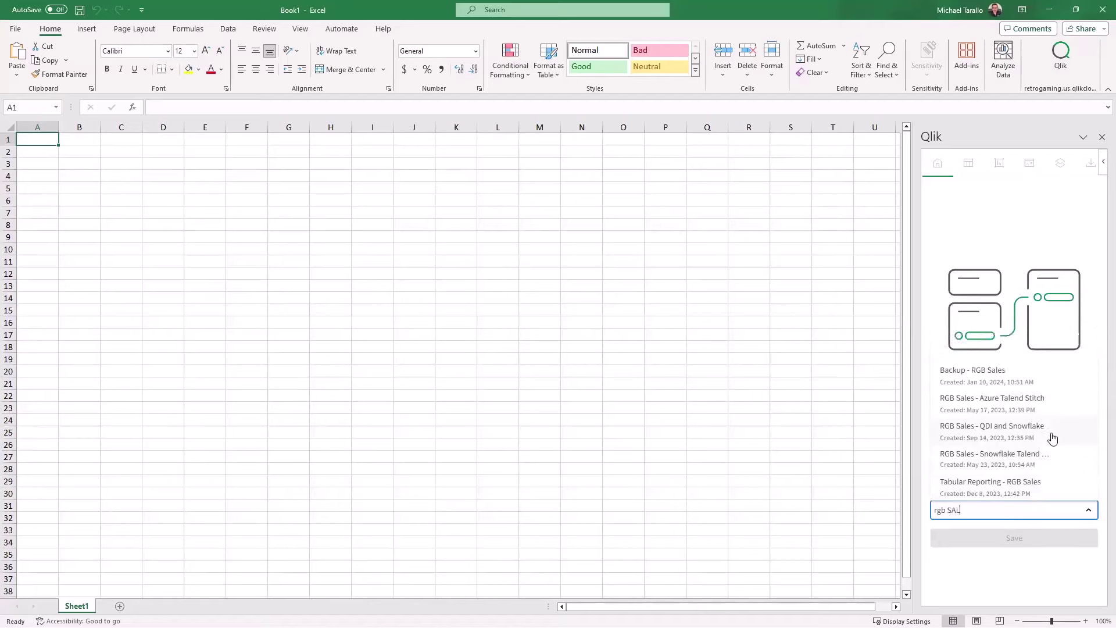
left_click(1037, 407)
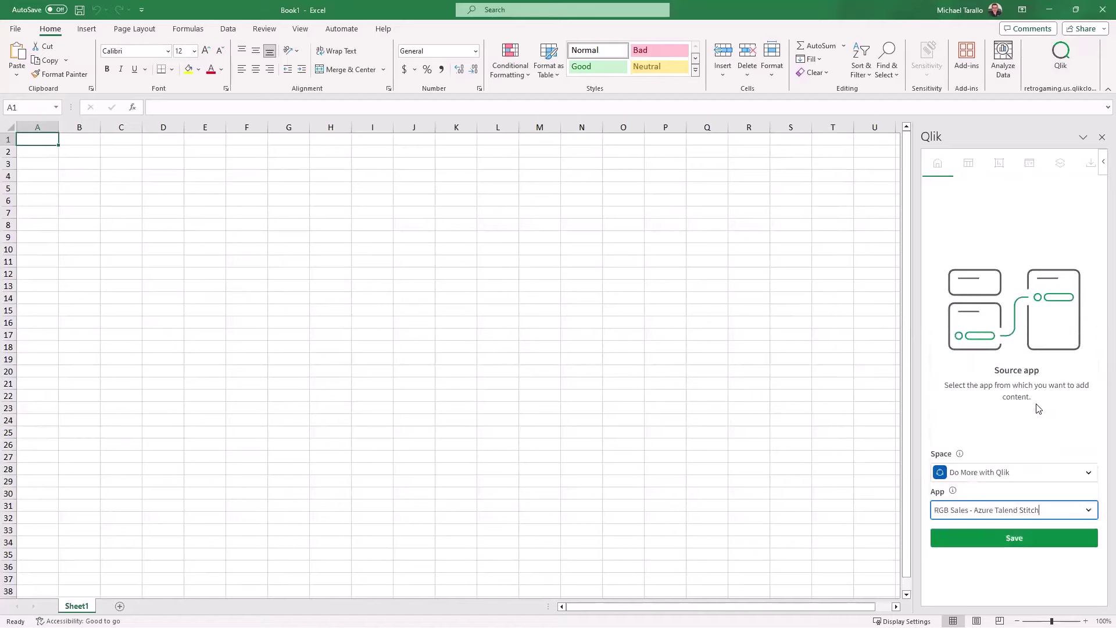
left_click(1030, 539)
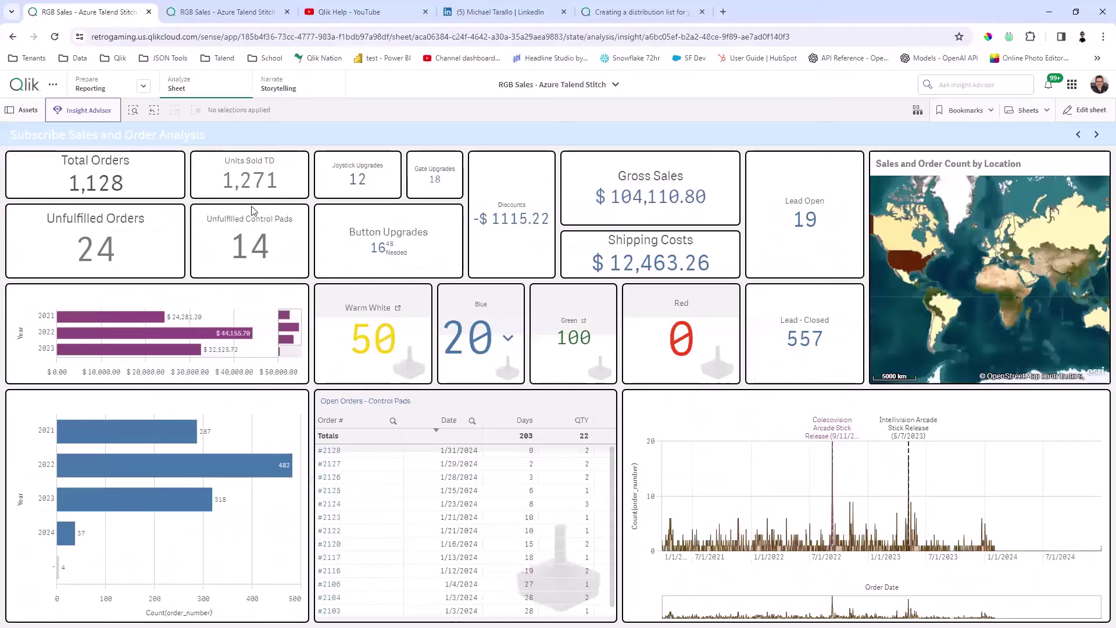
Switch to Qlik Cloud in the browser and filter the catalog to the shared Do More with Qlik space.
left_click(36, 87)
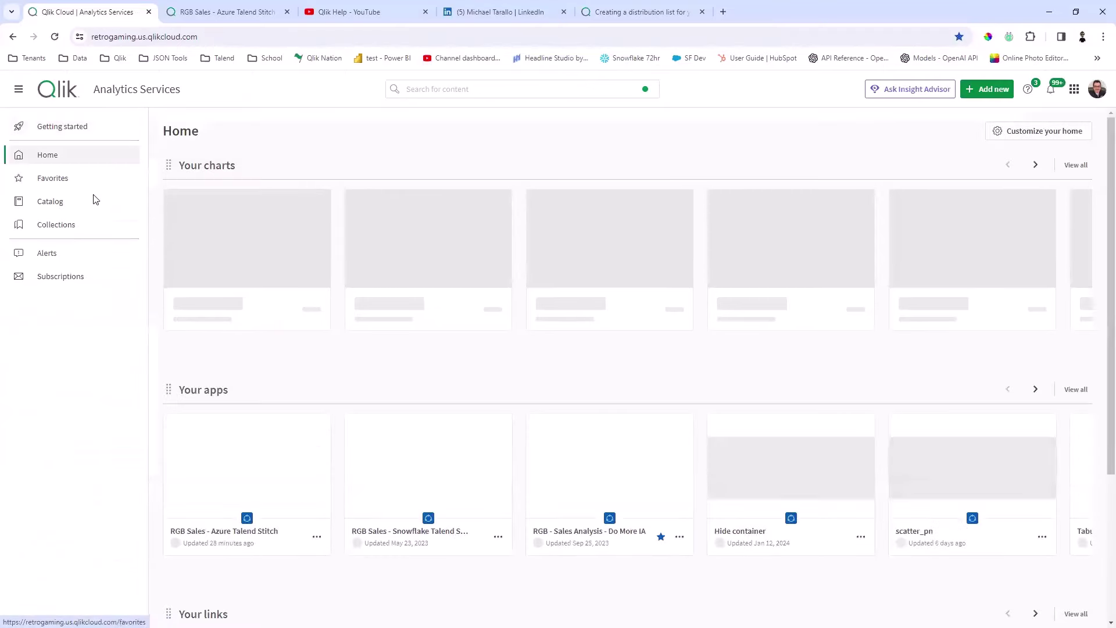
left_click(62, 207)
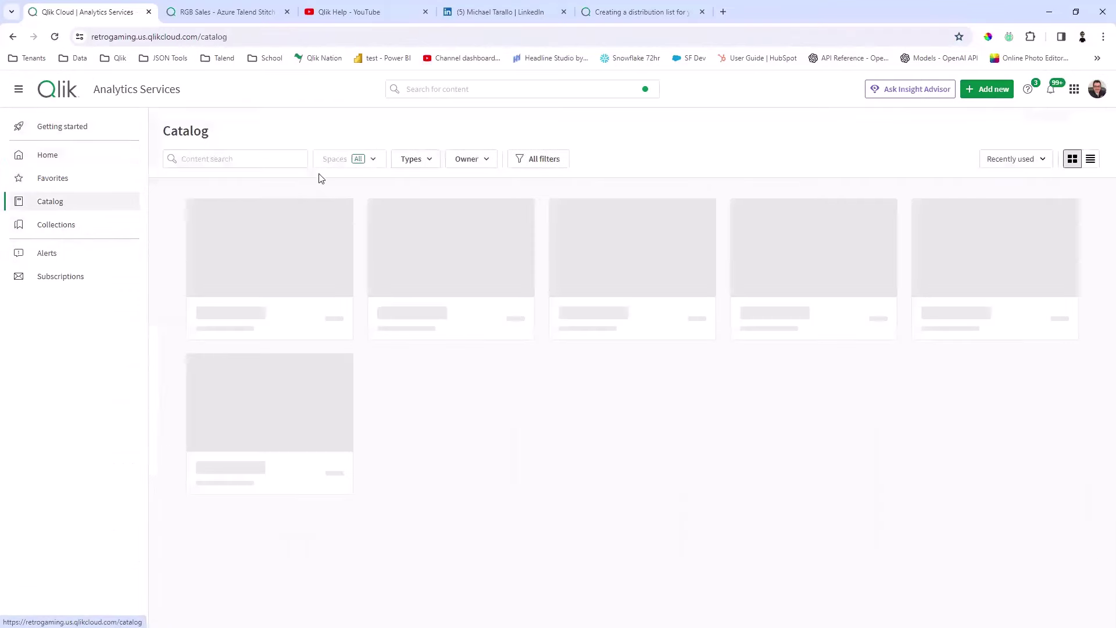
left_click(357, 159)
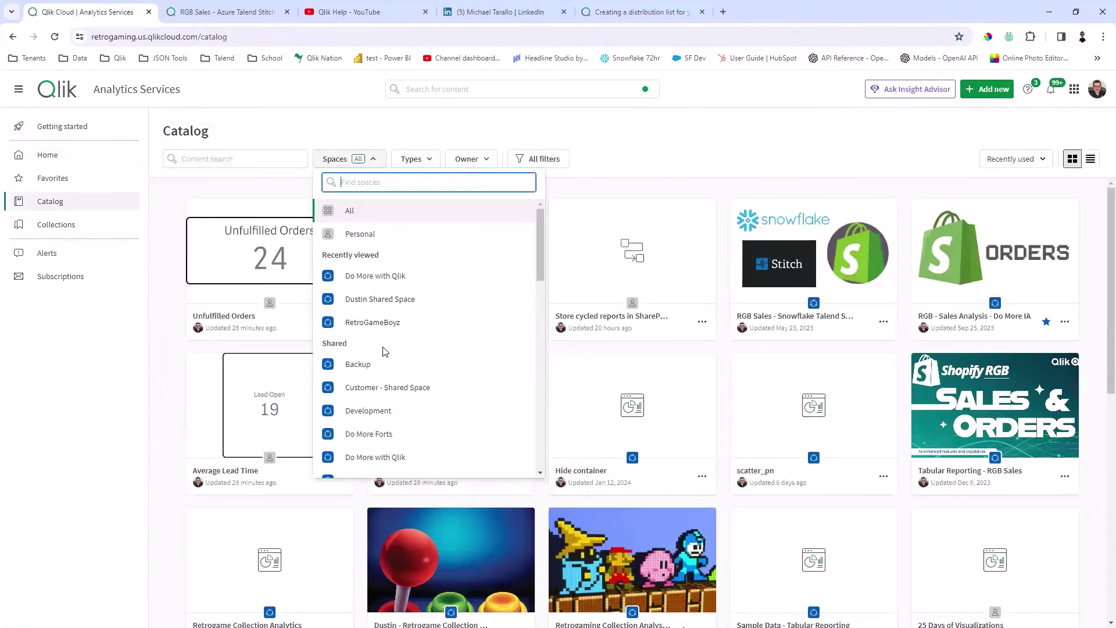
left_click(398, 456)
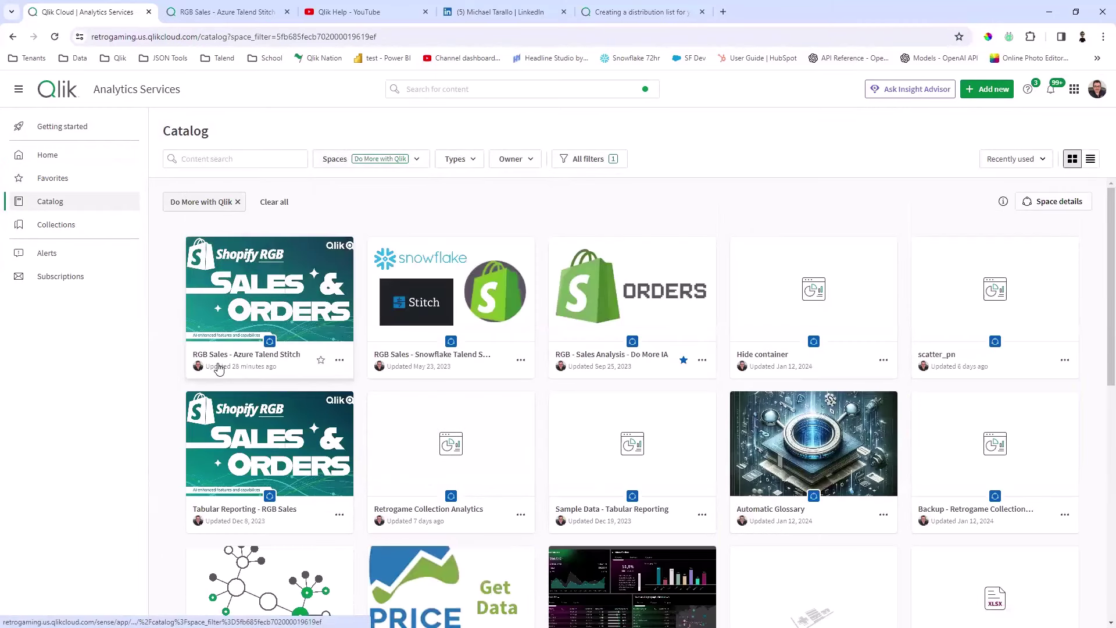
Open the RGB Sales - Azure Talend Stitch app and view its Tabular Reporting - Unfulfilled Order Report sheet.
mouse_move(297, 354)
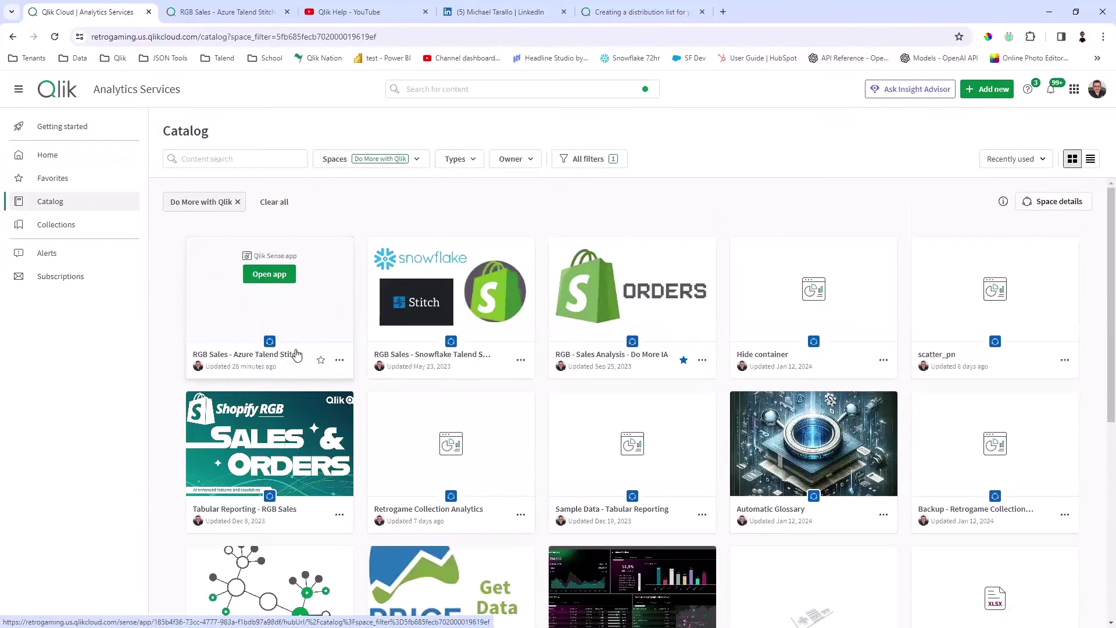
left_click(295, 289)
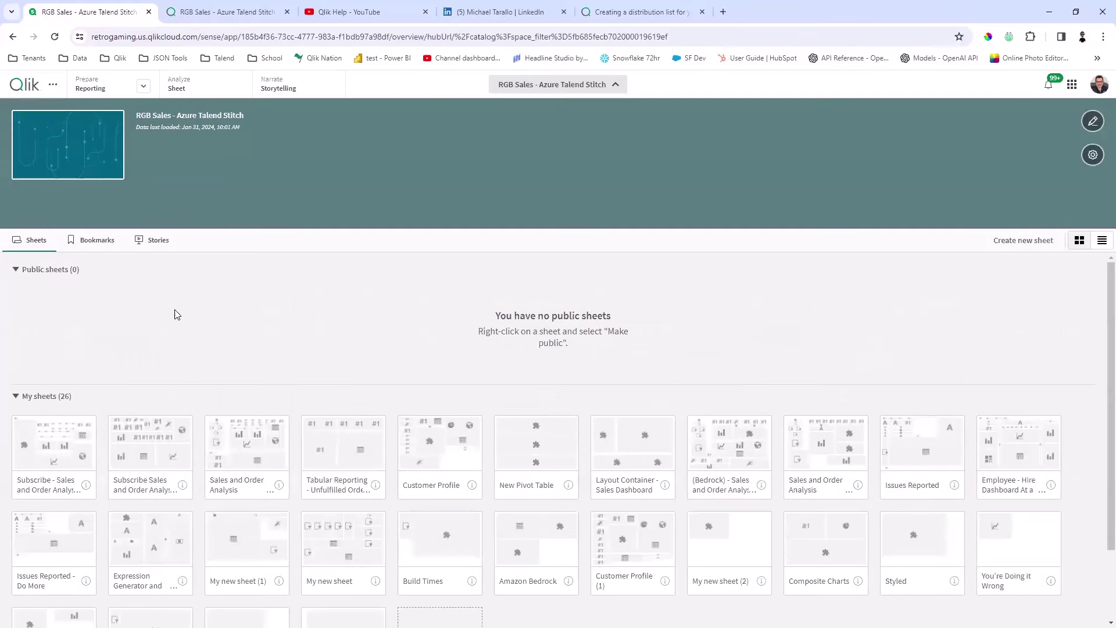
scroll(536, 348, "down", 2)
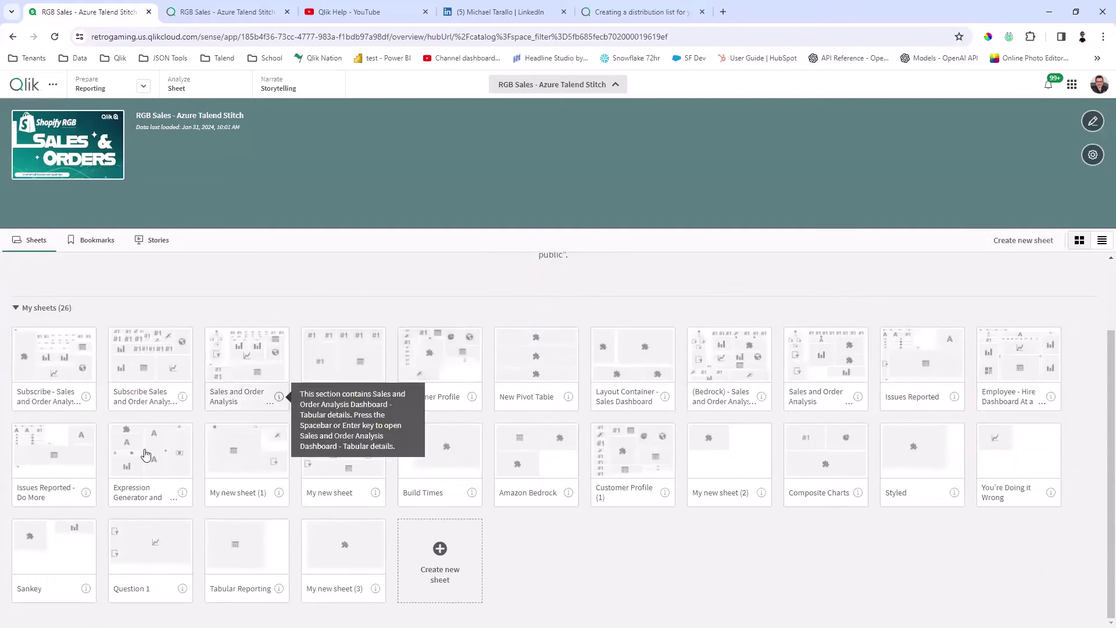
left_click(329, 372)
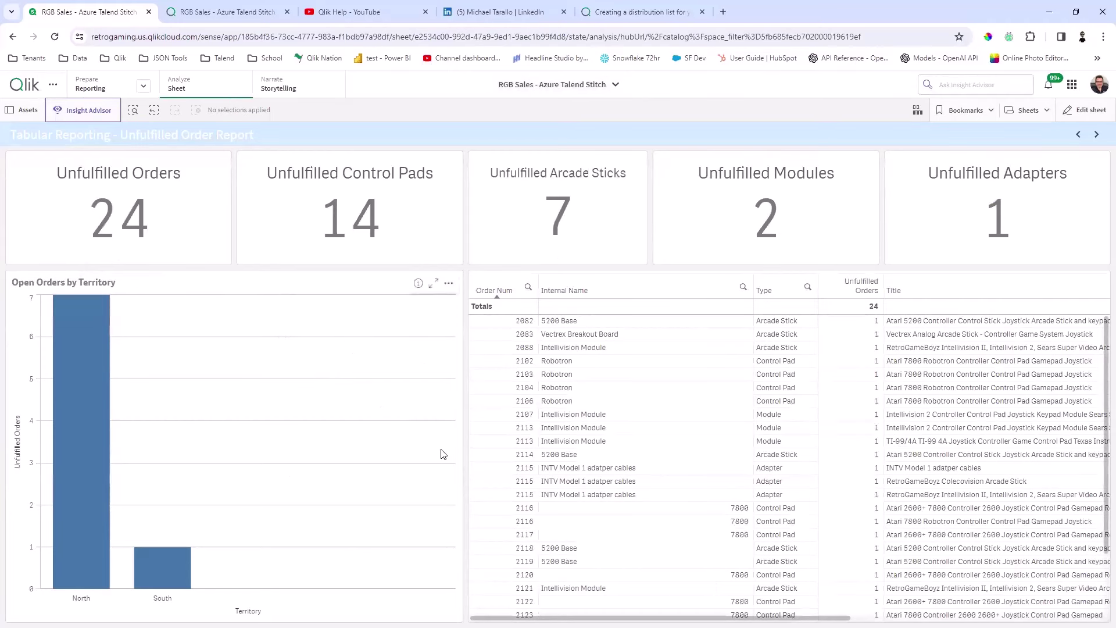
Return to the Excel workbook, start adding a Qlik table, and preview the xTnS table from the Tabular Reporting - Unfulfilled Order Report sheet.
key("alt+Tab")
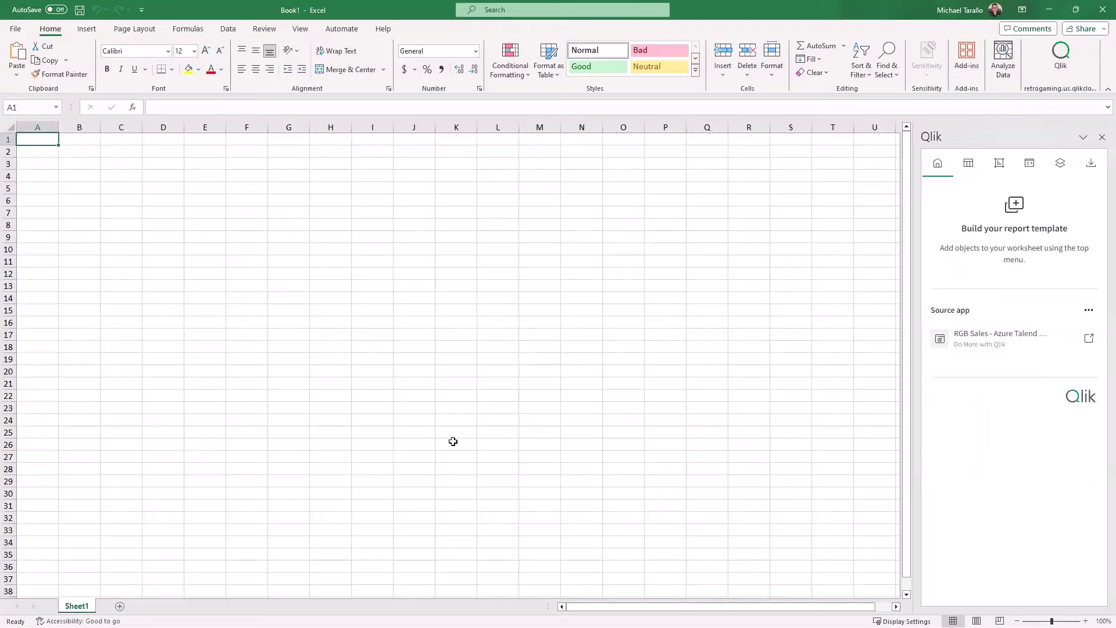
left_click(977, 167)
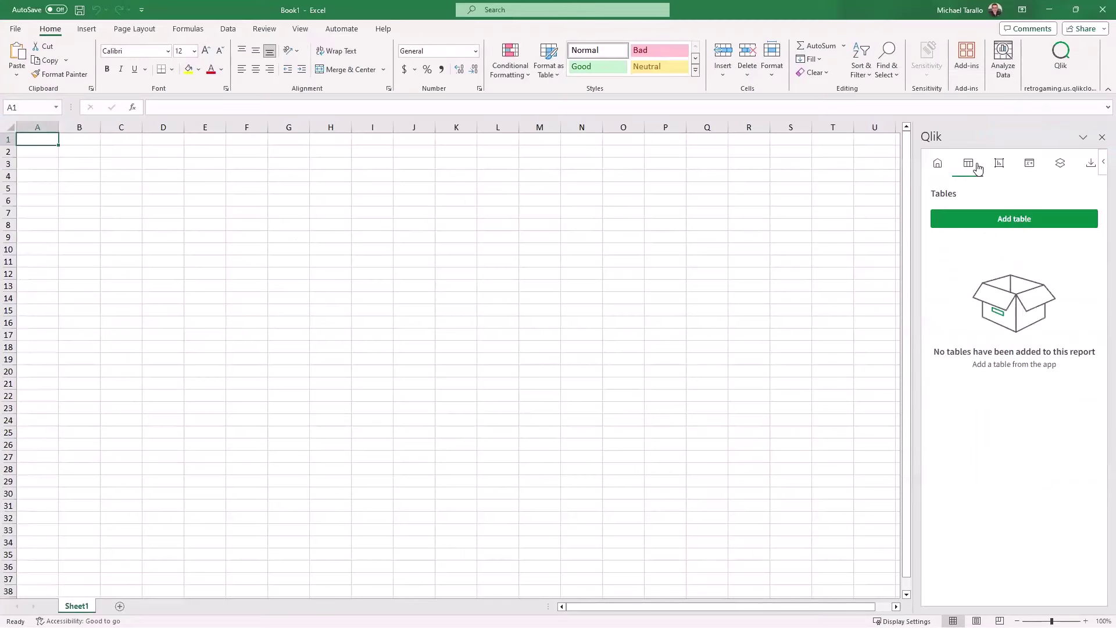
left_click(991, 218)
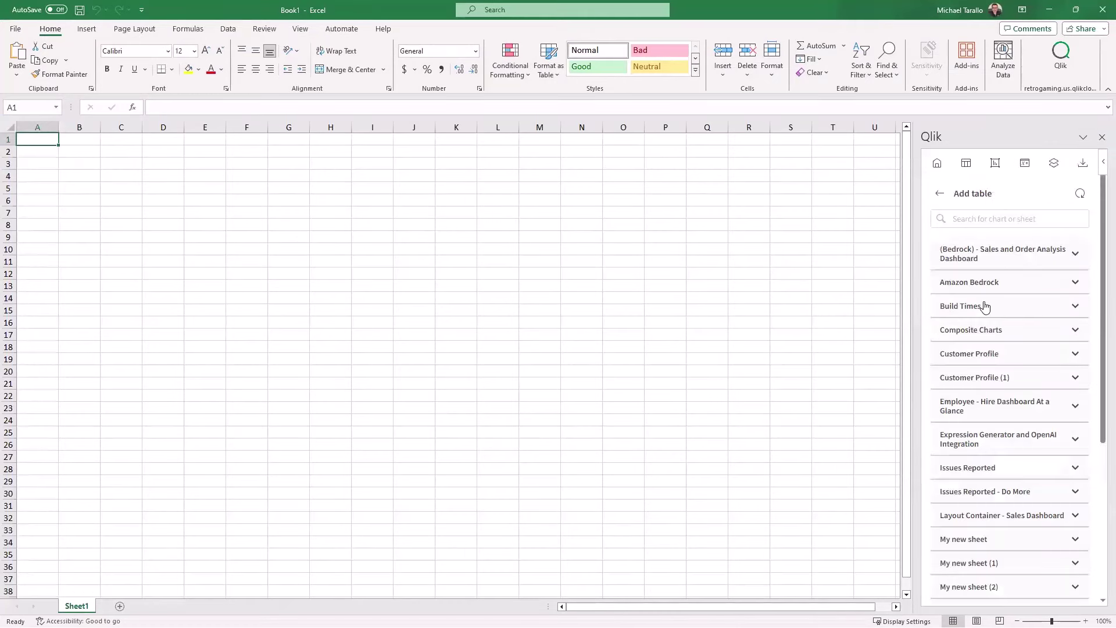
scroll(1024, 320, "down", 3)
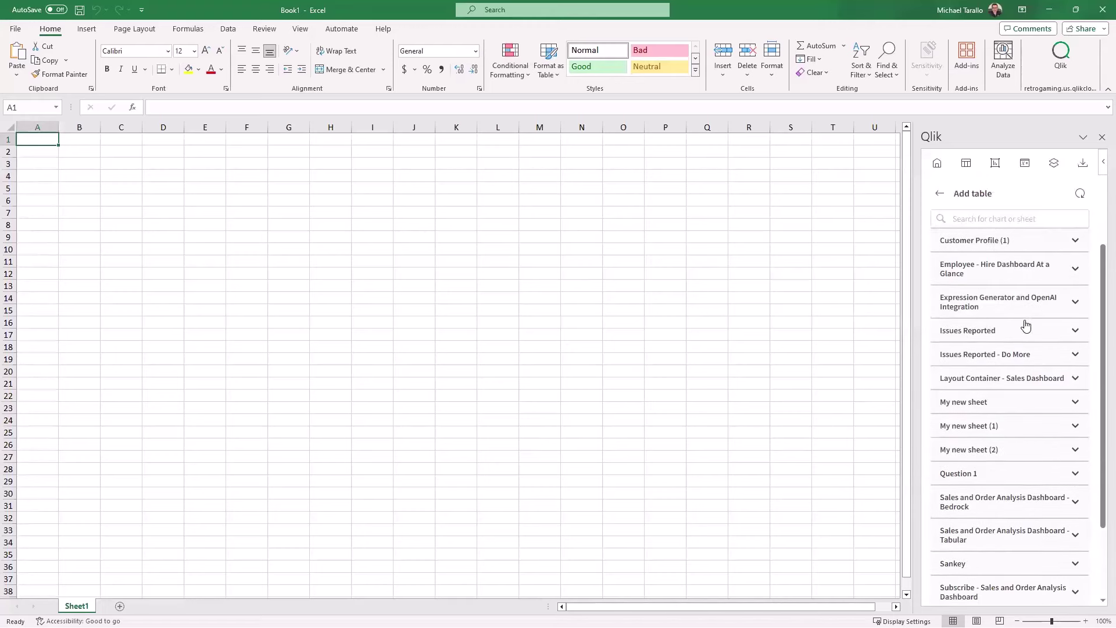
scroll(1025, 326, "down", 2)
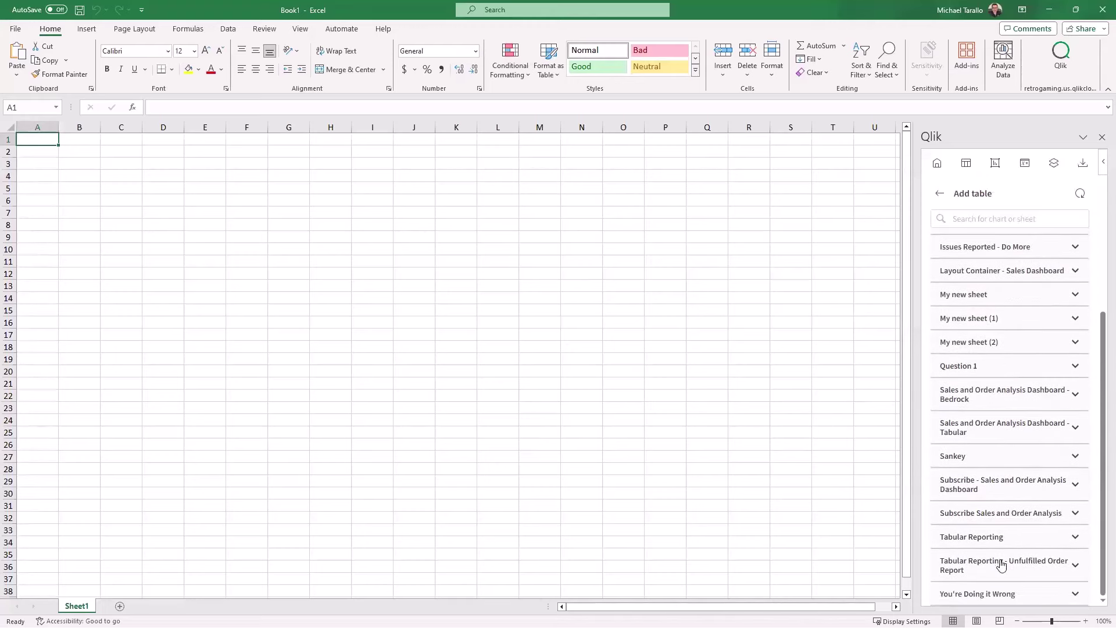
left_click(1036, 559)
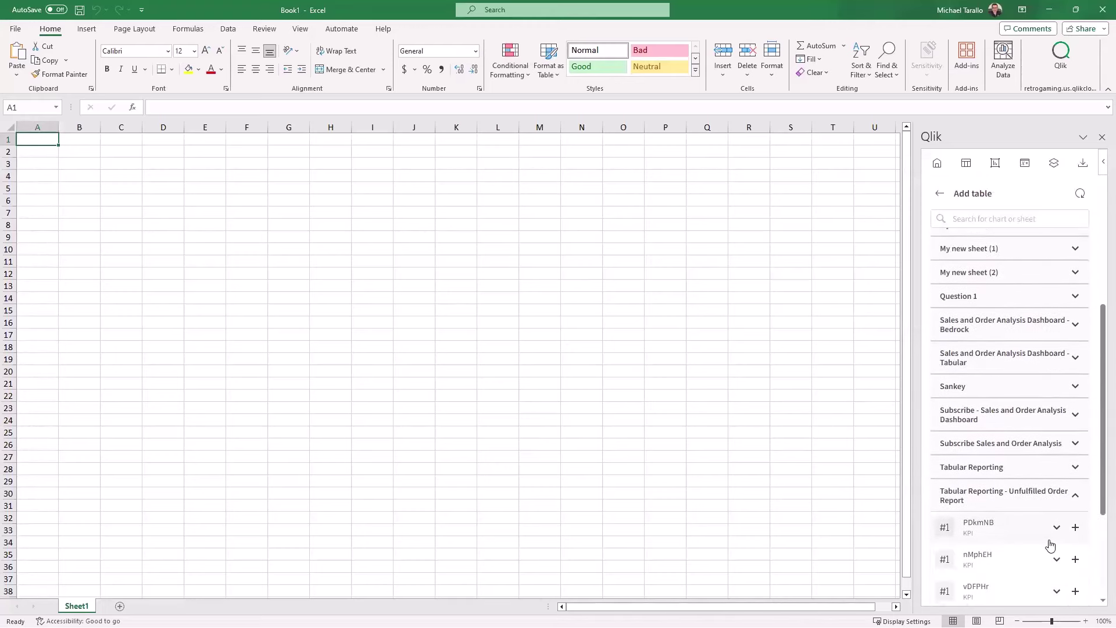
scroll(1040, 541, "down", 1)
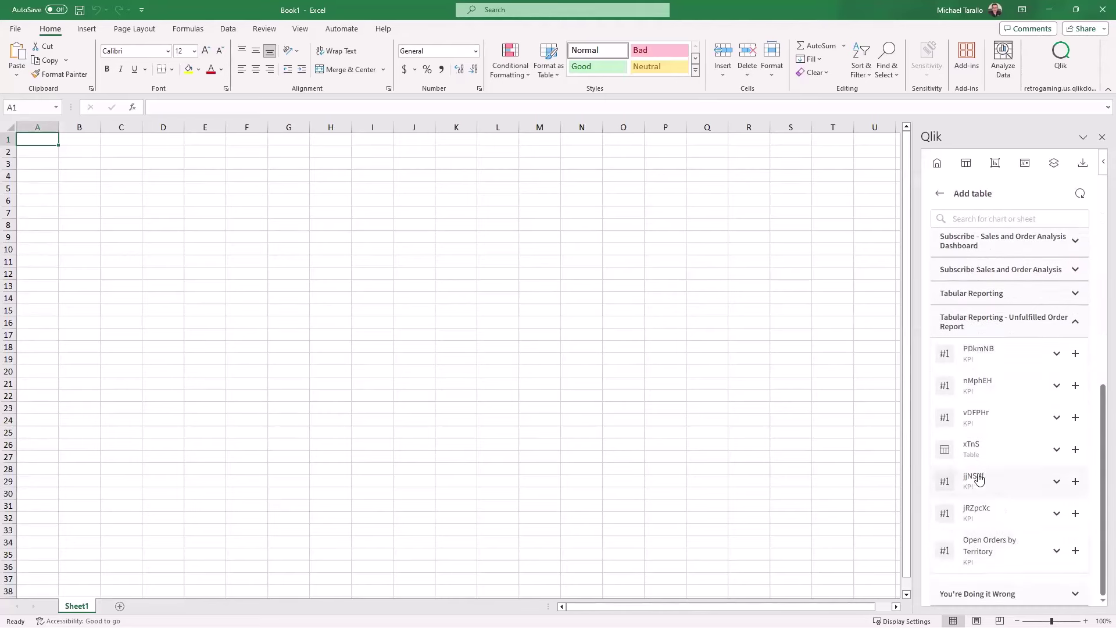
left_click(986, 449)
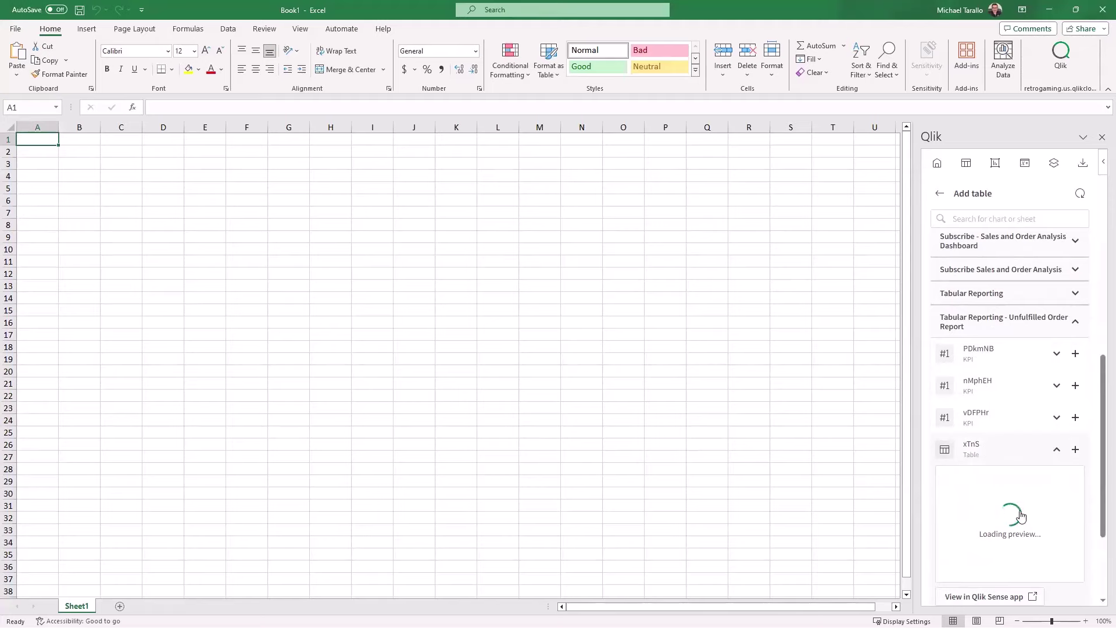
Add the xTnS table to the worksheet at A1 as individual columns, including all of its columns.
left_click(1076, 450)
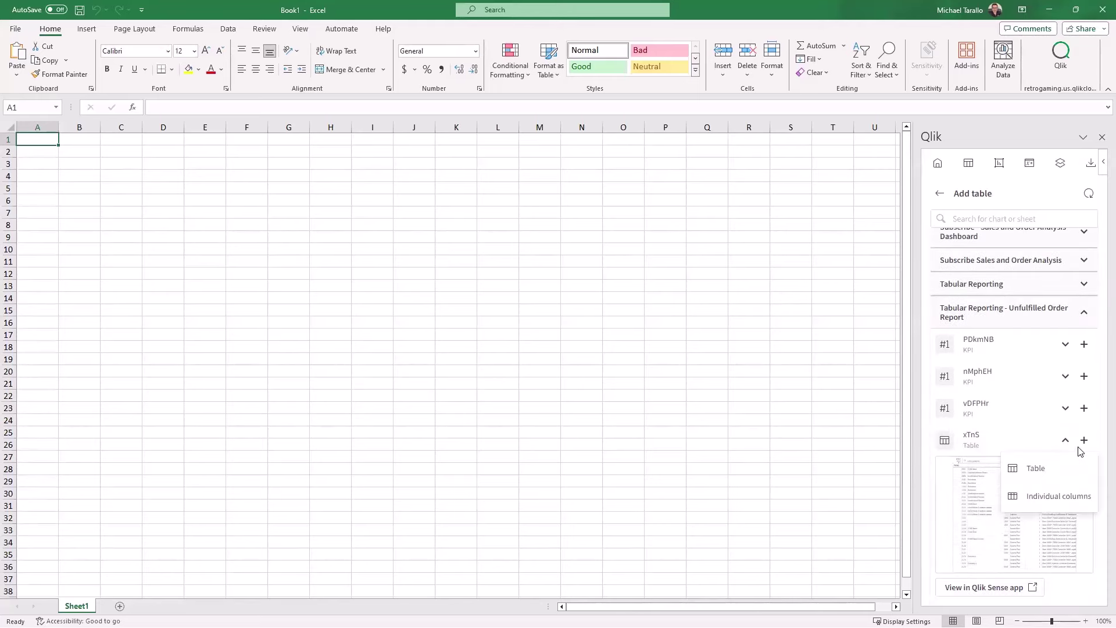
left_click(1054, 498)
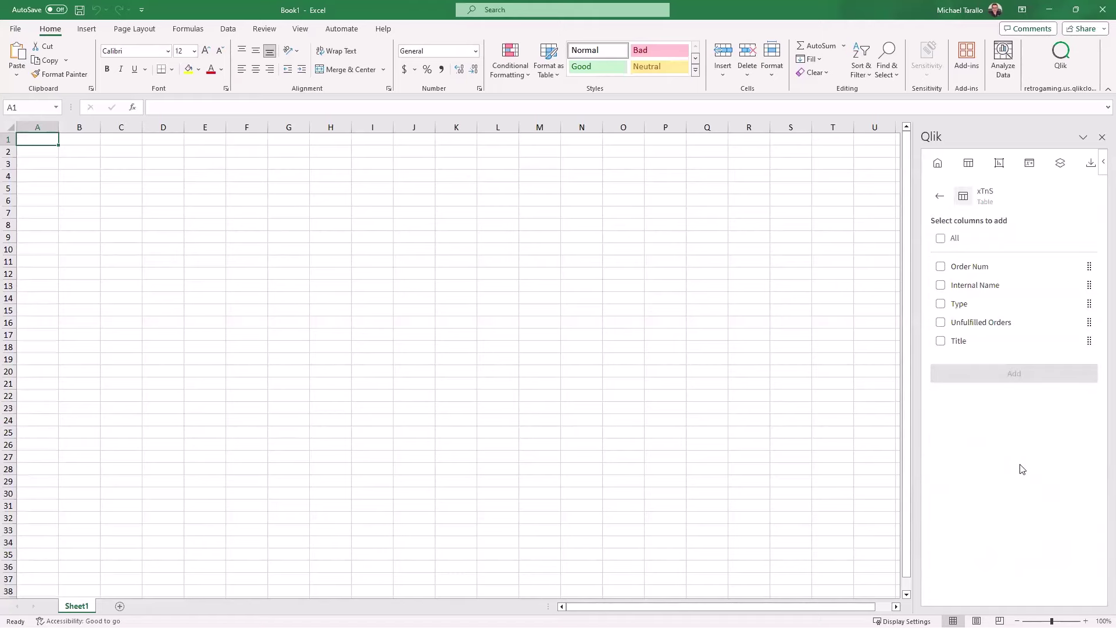
left_click(941, 239)
left_click(991, 375)
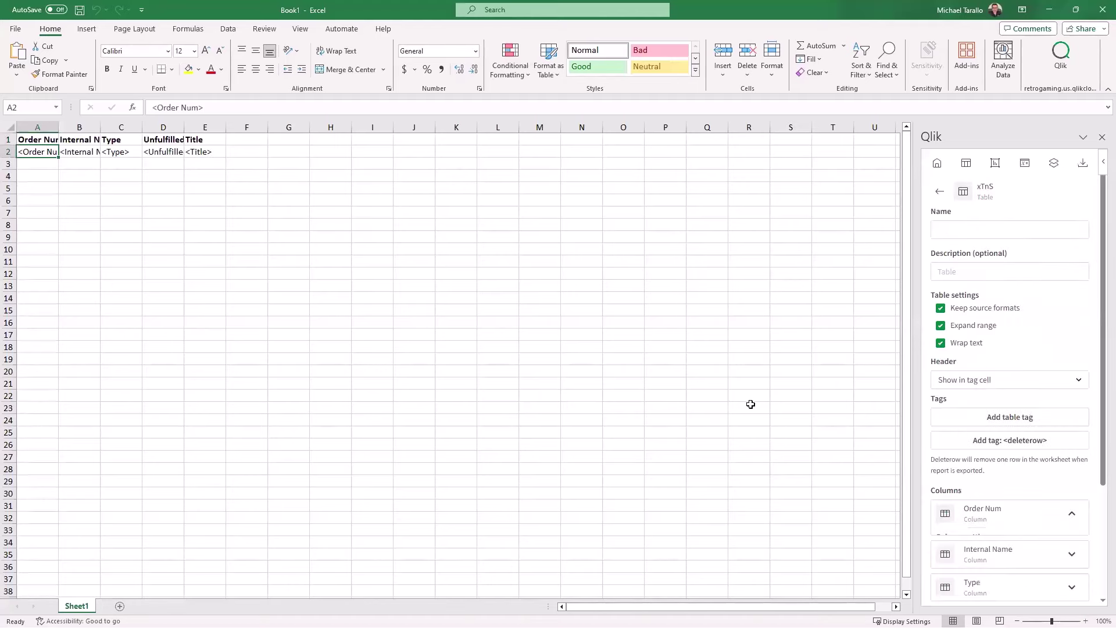
Insert two blank rows above the Qlik column headers in the worksheet.
left_click_drag(37, 139, 110, 150)
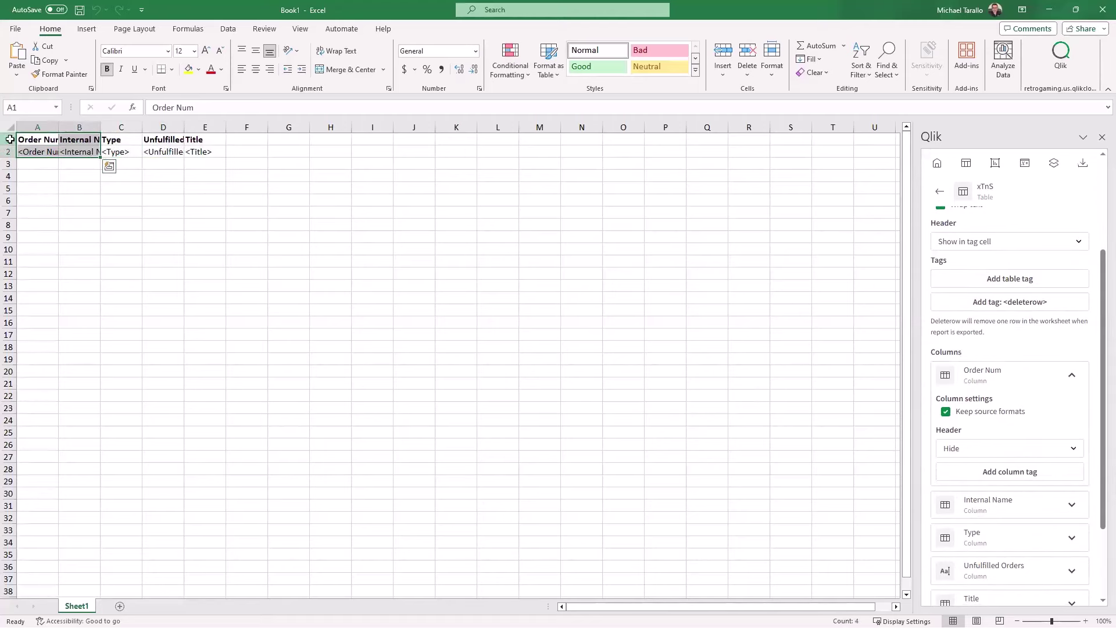
left_click(8, 140)
right_click(9, 140)
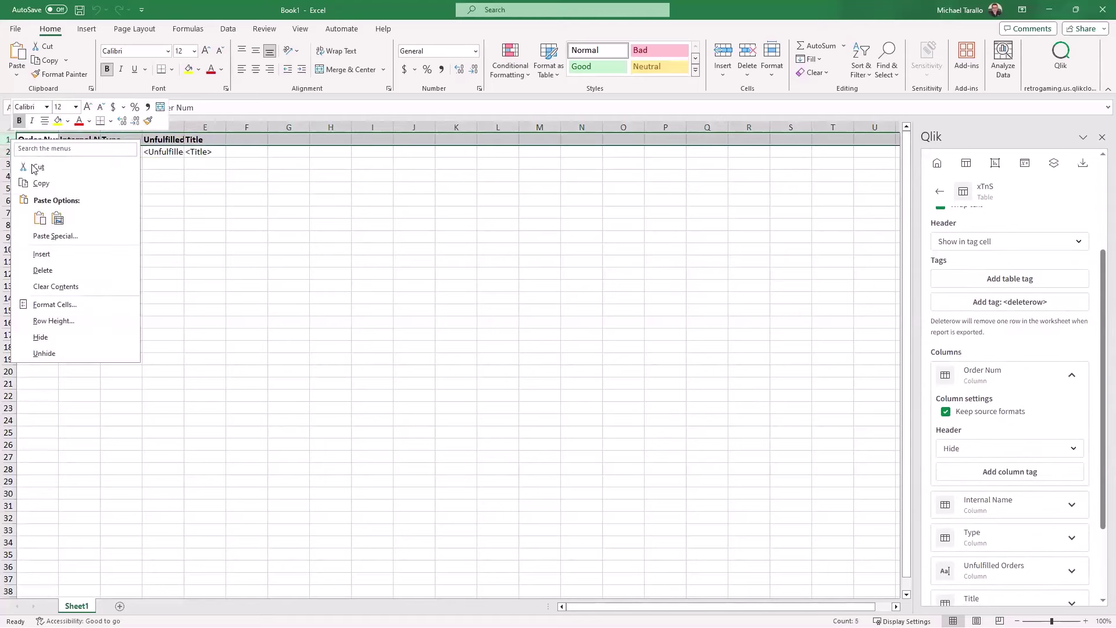
left_click(41, 254)
left_click(63, 237)
left_click(9, 139)
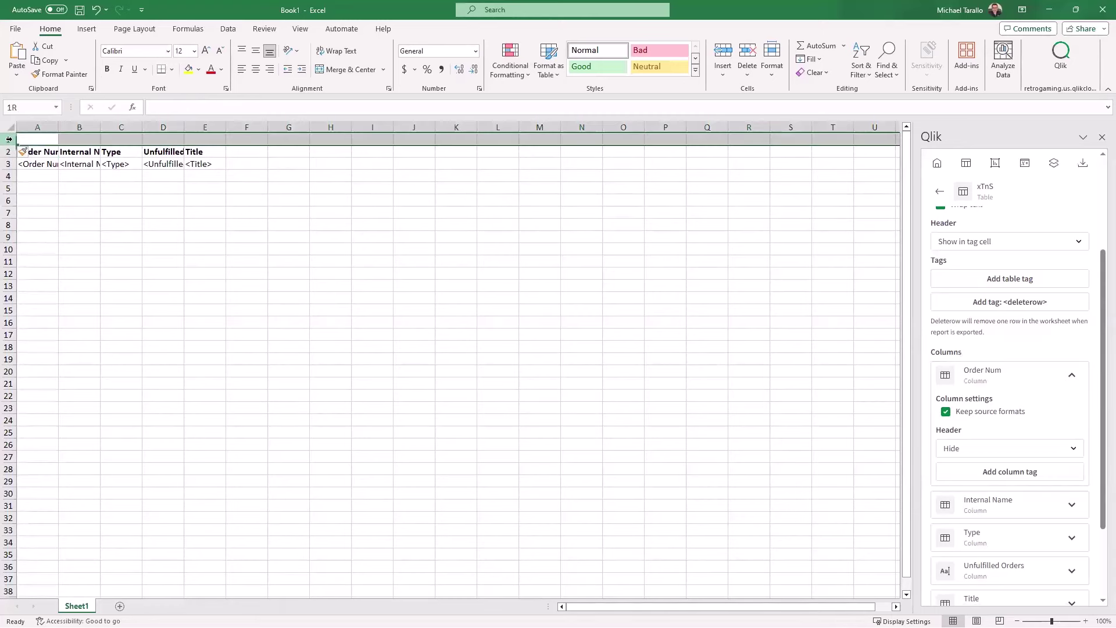
right_click(9, 140)
left_click(42, 254)
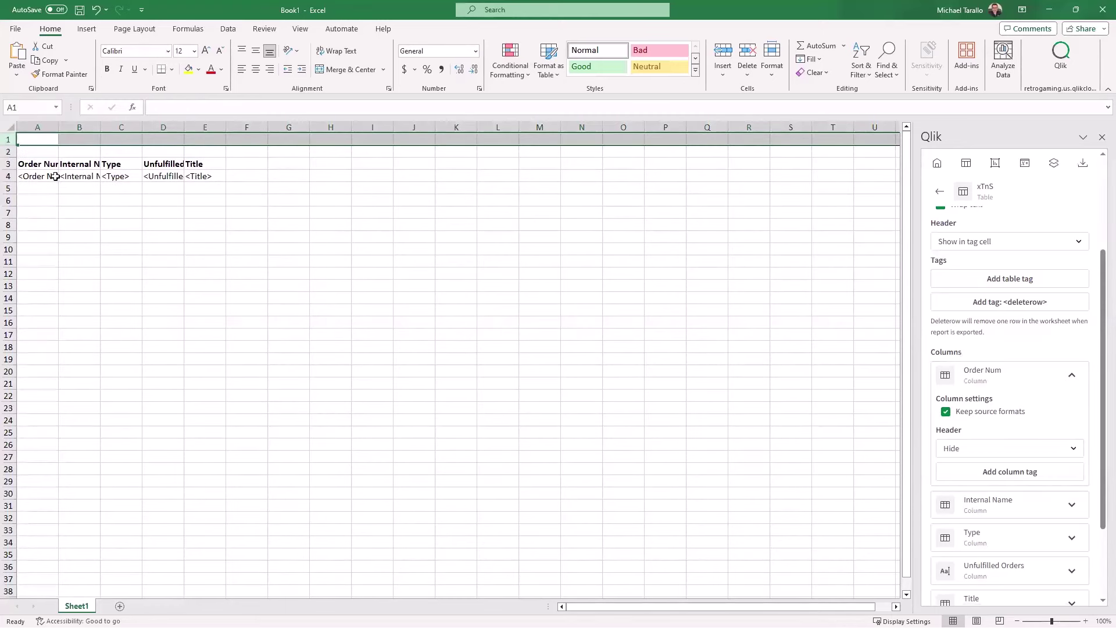
Format the Qlik column headers and tags in A3:E4 as a table with headers, using the light style with a black header.
left_click_drag(42, 163, 208, 171)
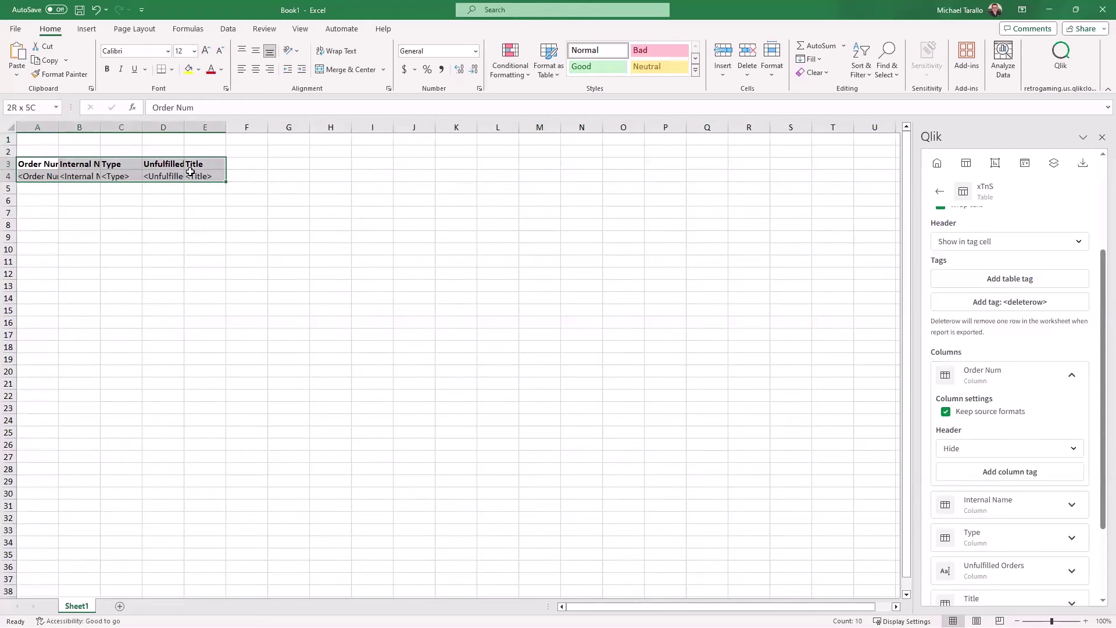
left_click(550, 59)
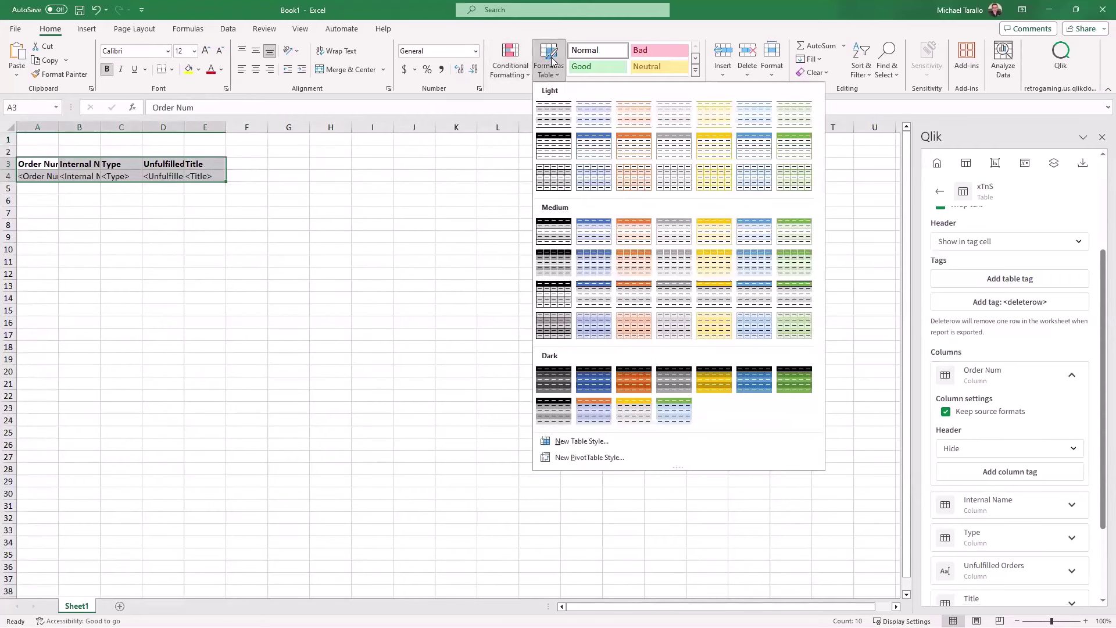
left_click(553, 147)
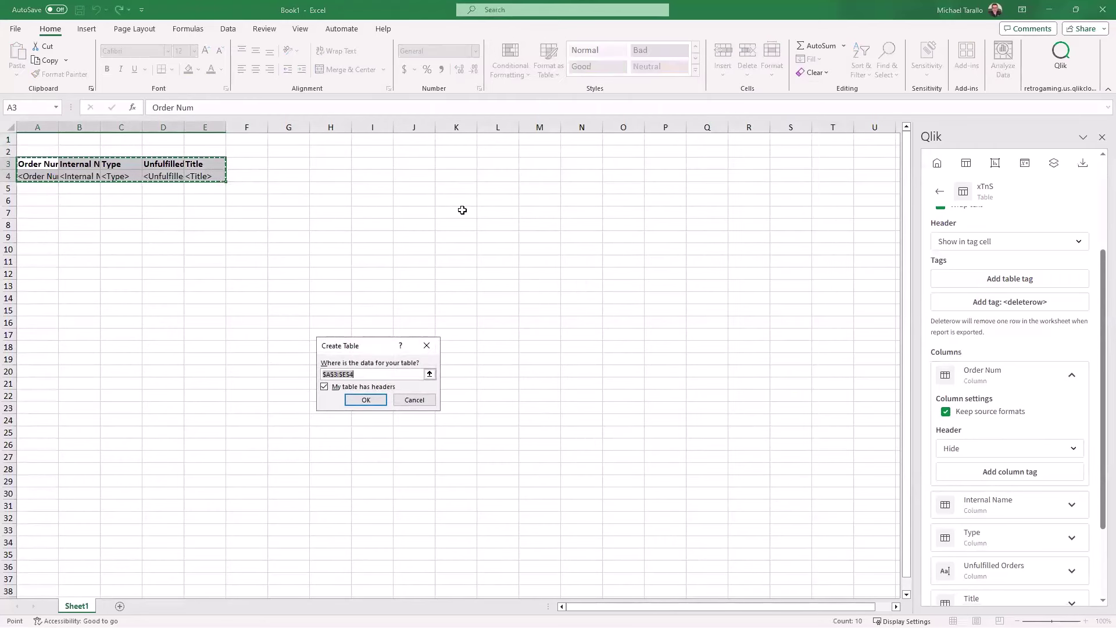
left_click(356, 399)
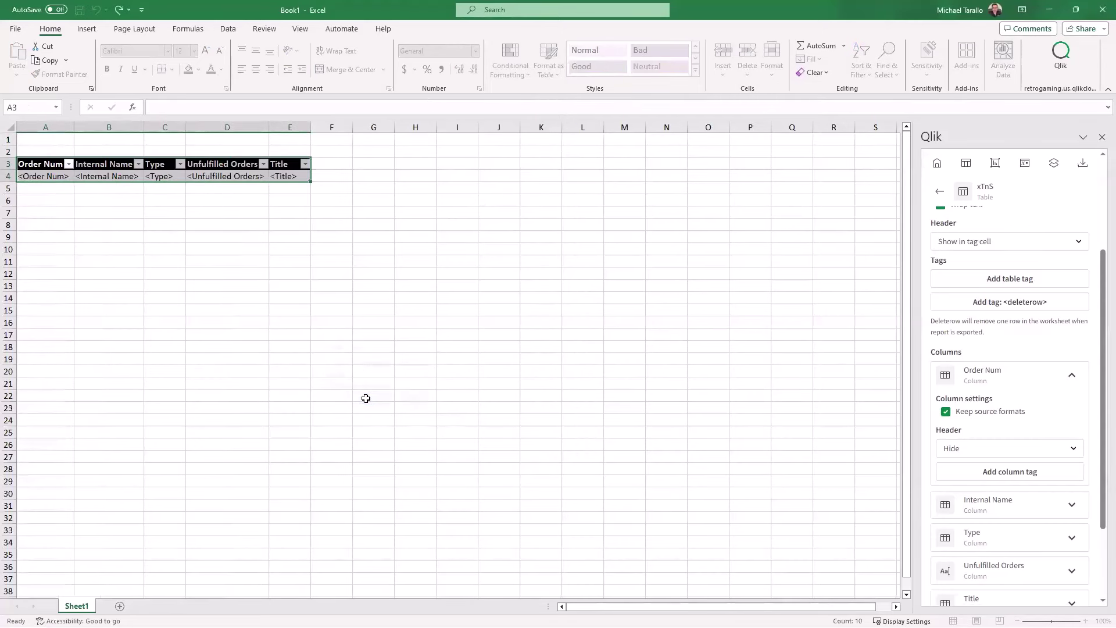
Merge and center cells A1 to E1 above the table and enter the title Sales Report.
left_click_drag(45, 141, 285, 126)
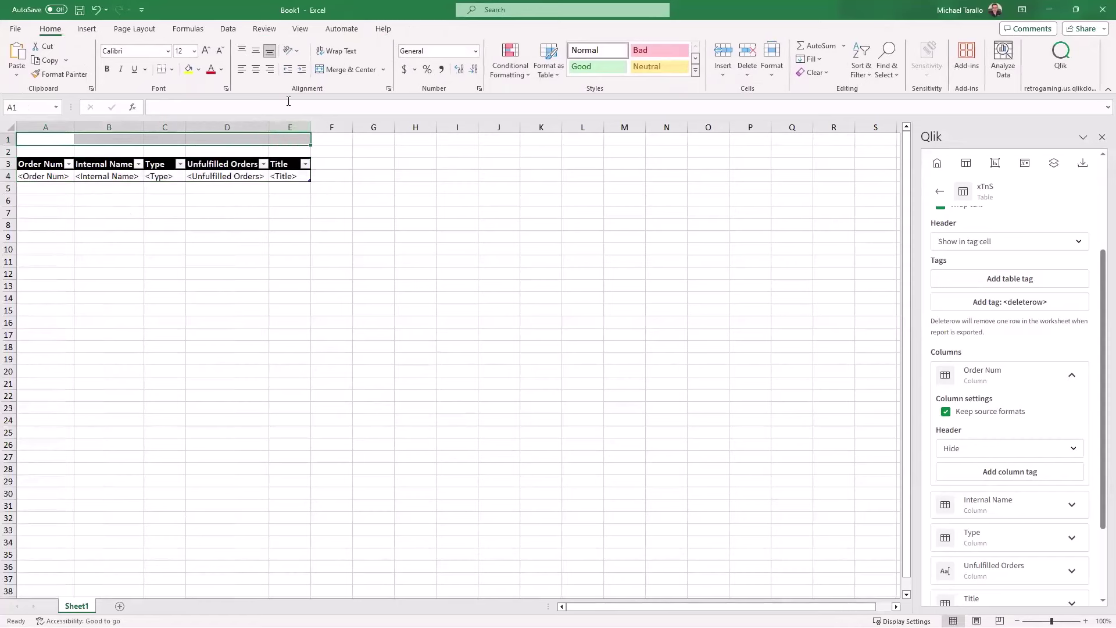
left_click(346, 70)
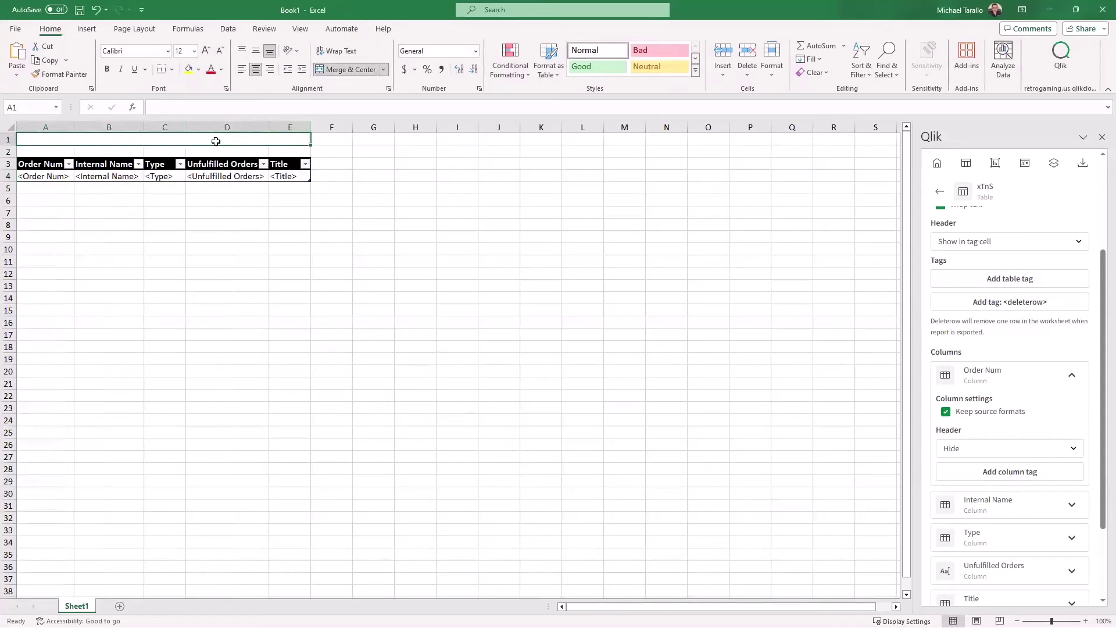
type("Sales")
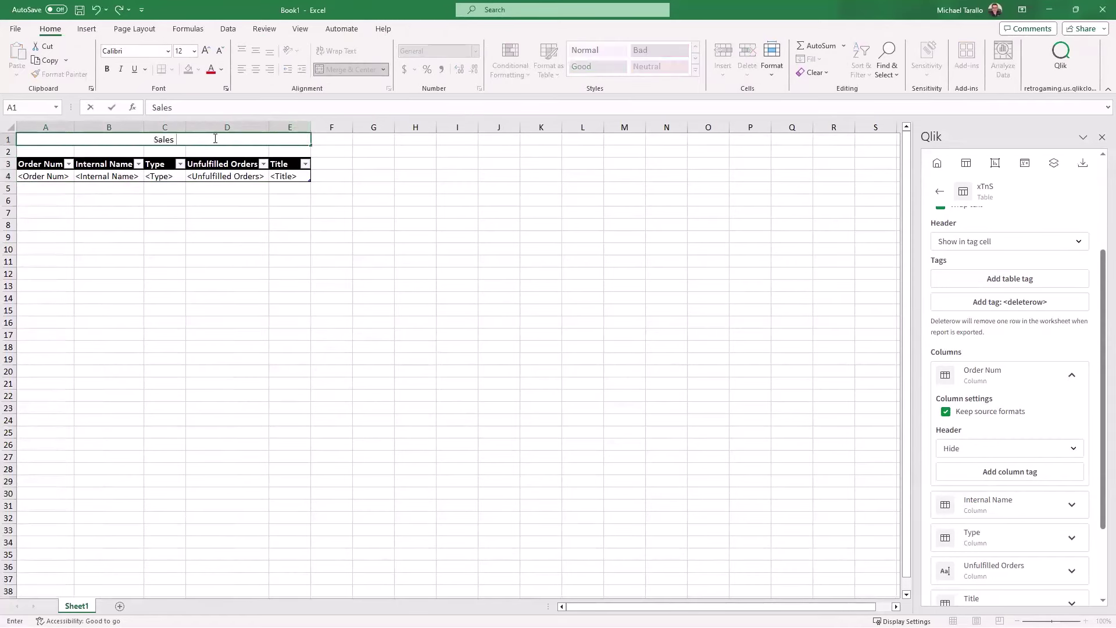
type(" Report")
left_click(194, 223)
Increase the Sales Report title's font size to 22 and make it bold.
left_click(177, 139)
left_click(206, 51)
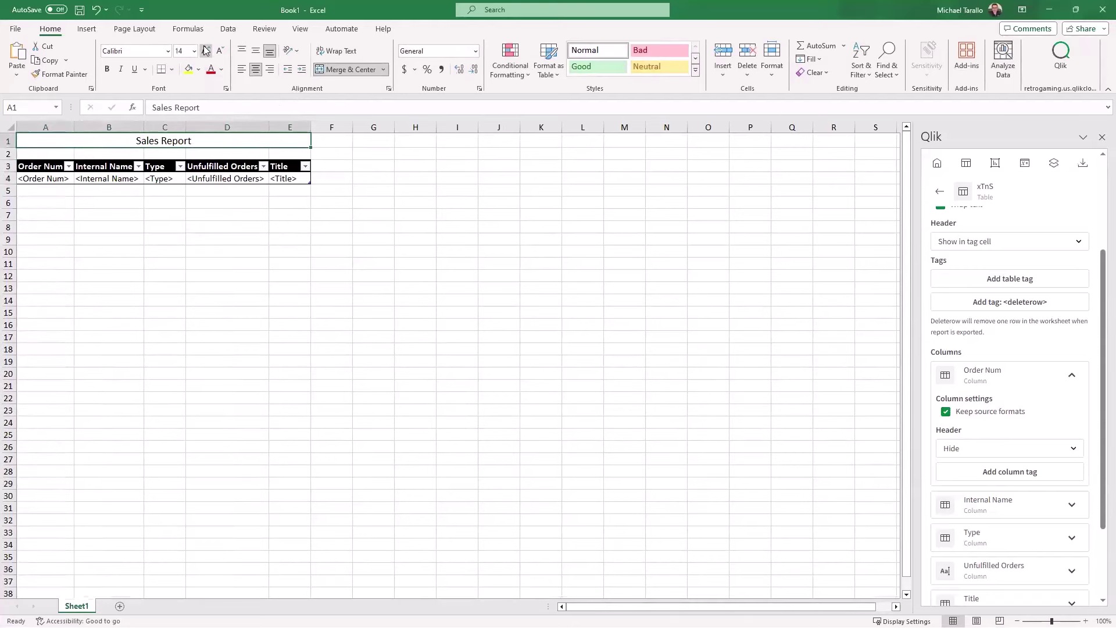
left_click(206, 51)
left_click(206, 50)
left_click(206, 51)
left_click(206, 50)
left_click(107, 69)
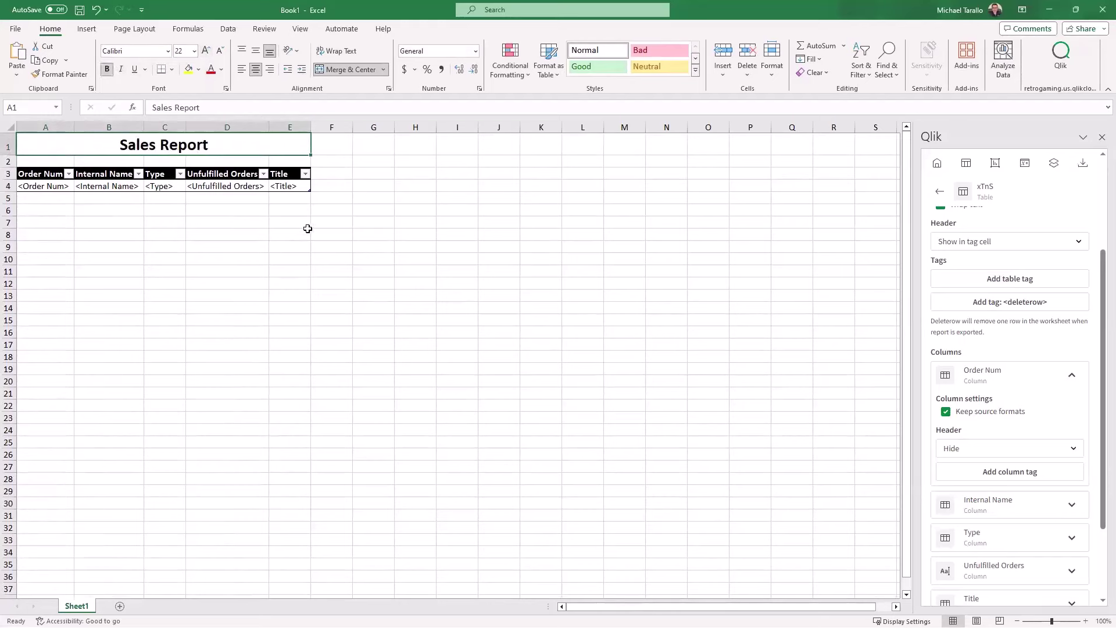
left_click(312, 224)
Generate an Excel preview of the report, open the downloaded file to review its rows, and close it.
left_click(1082, 163)
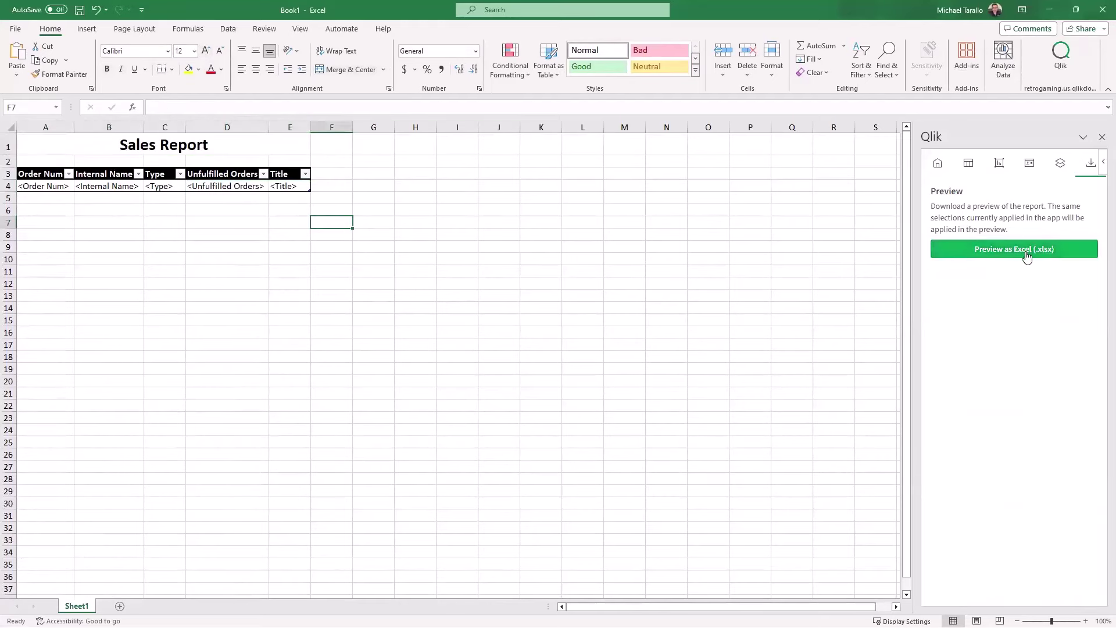
left_click(1025, 251)
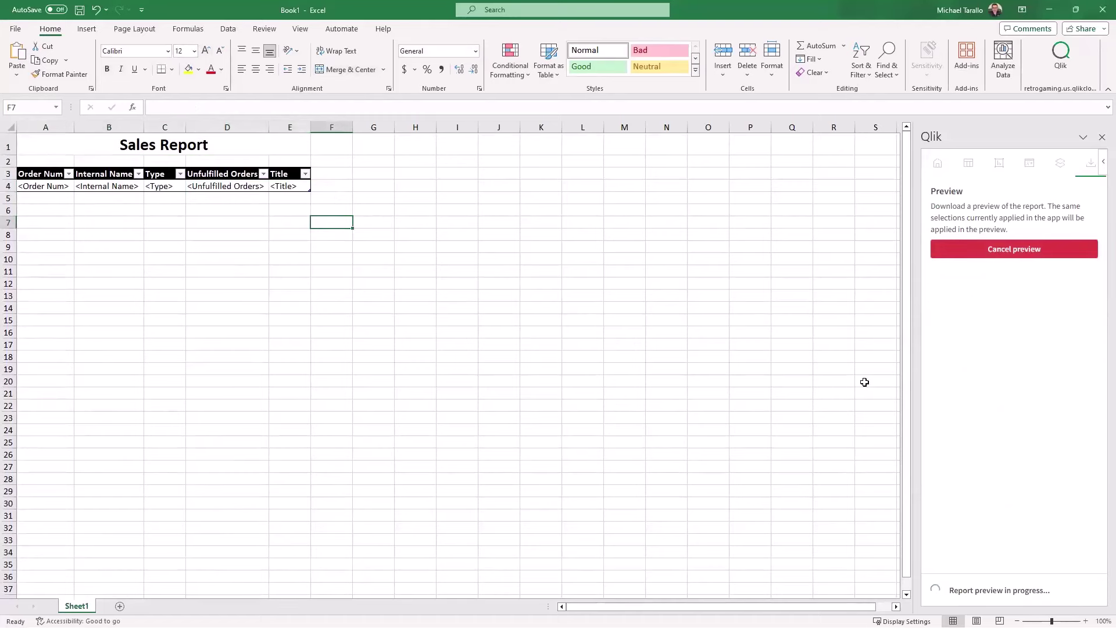
left_click(933, 191)
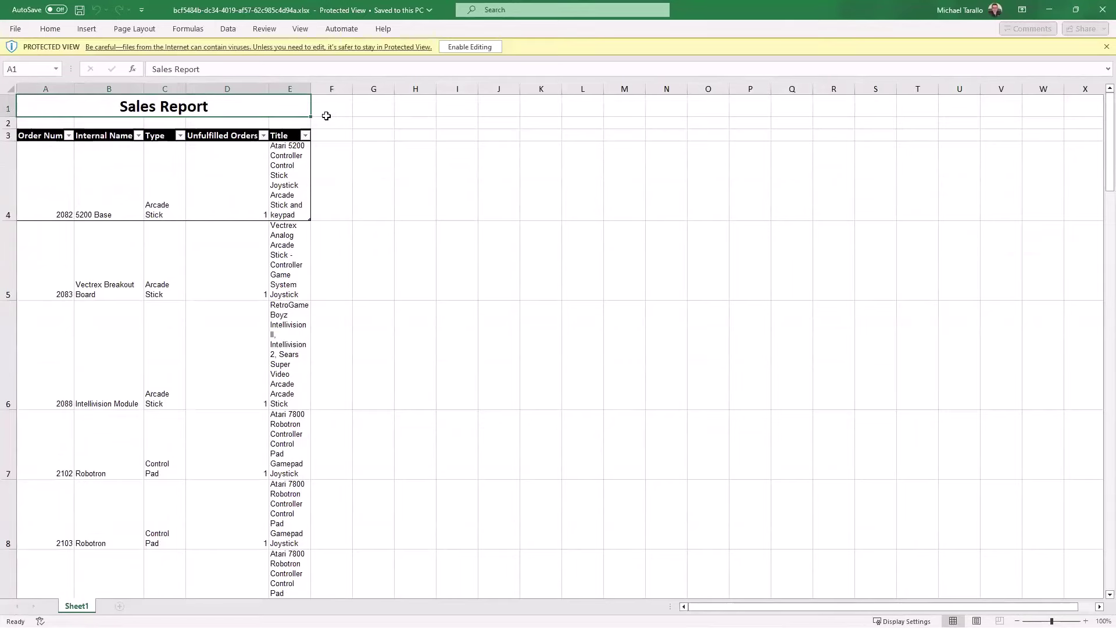
scroll(422, 188, "down", 2)
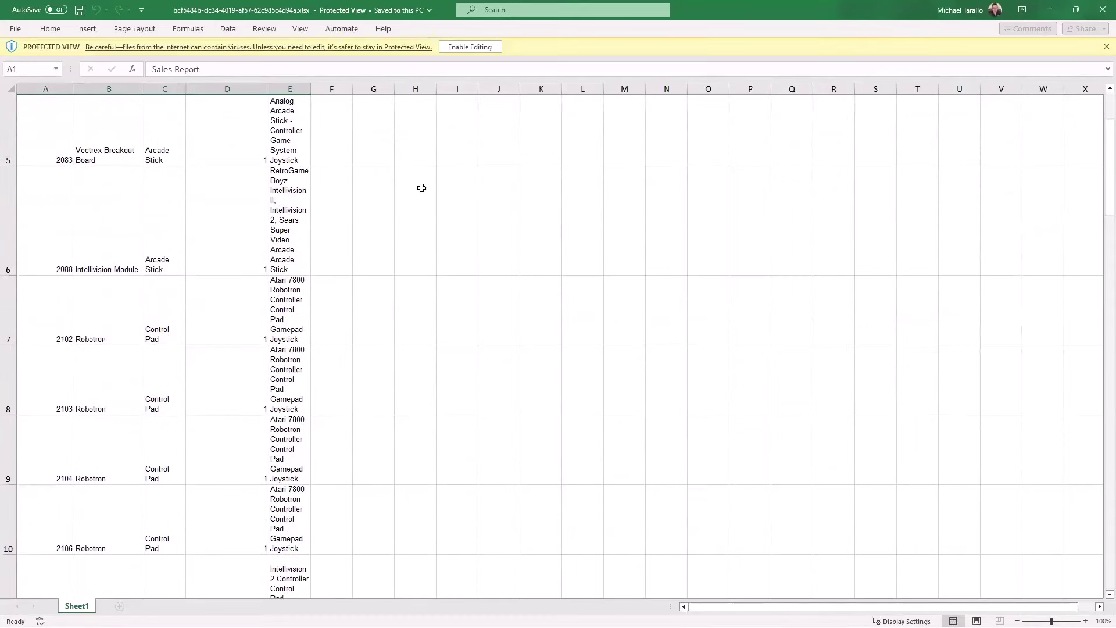
scroll(817, 213, "up", 3)
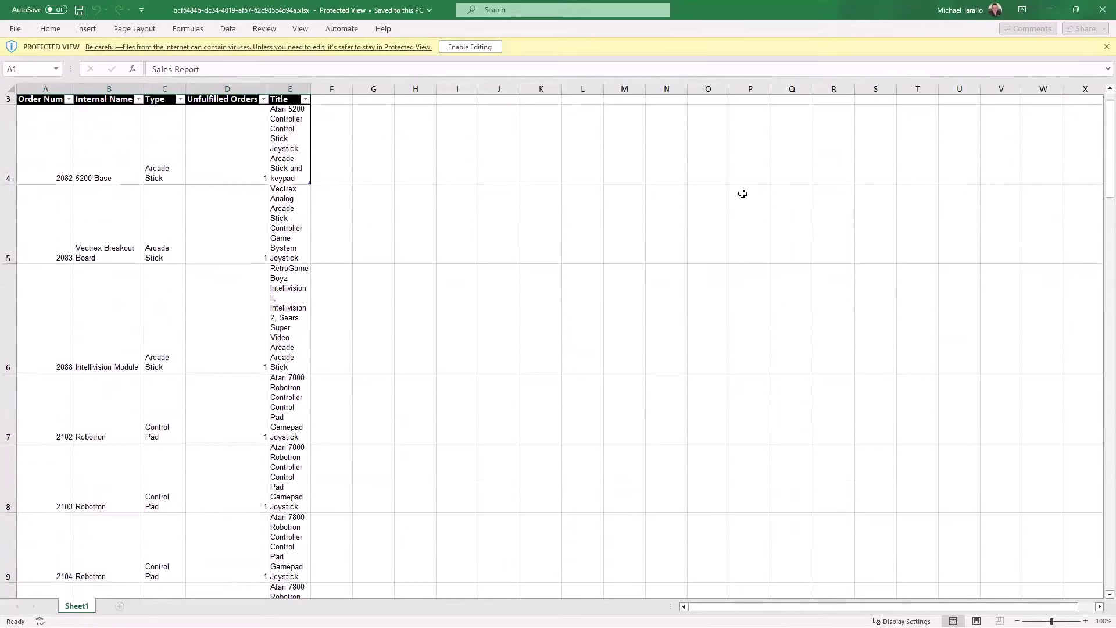
left_click(1103, 9)
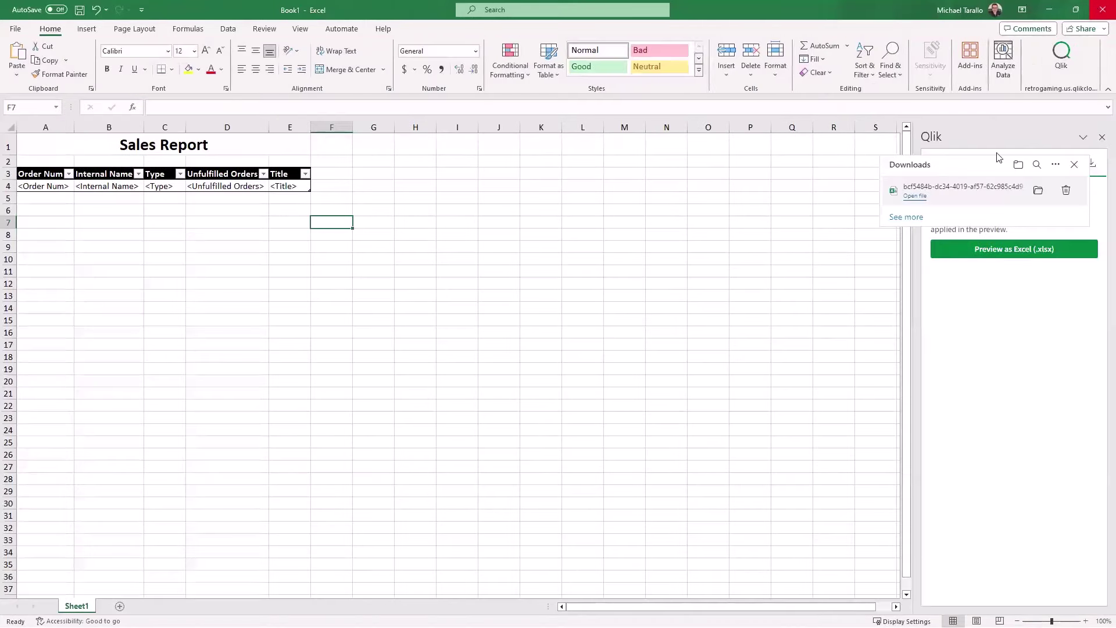
left_click(1074, 164)
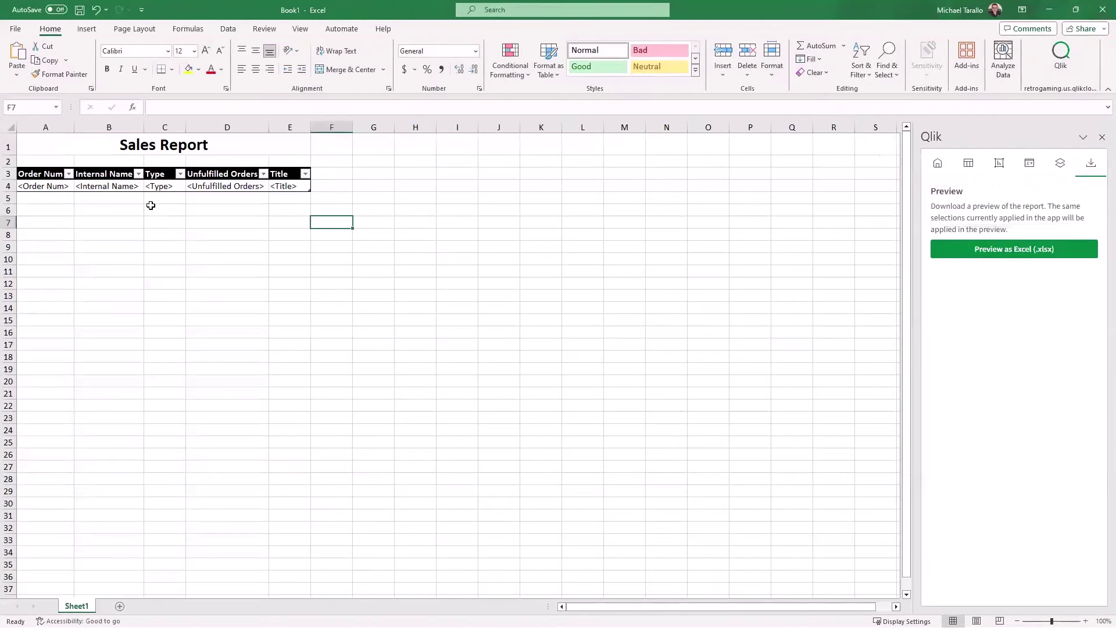
AutoFit the row height and column width for columns A to E of the worksheet.
left_click(18, 186)
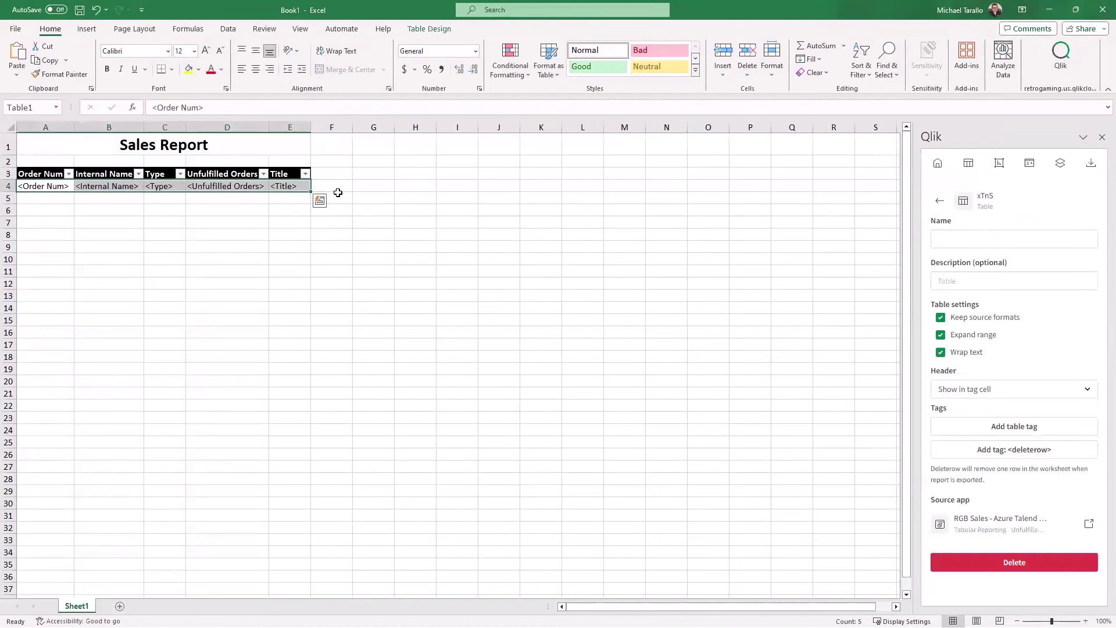
left_click(334, 197)
left_click(11, 173)
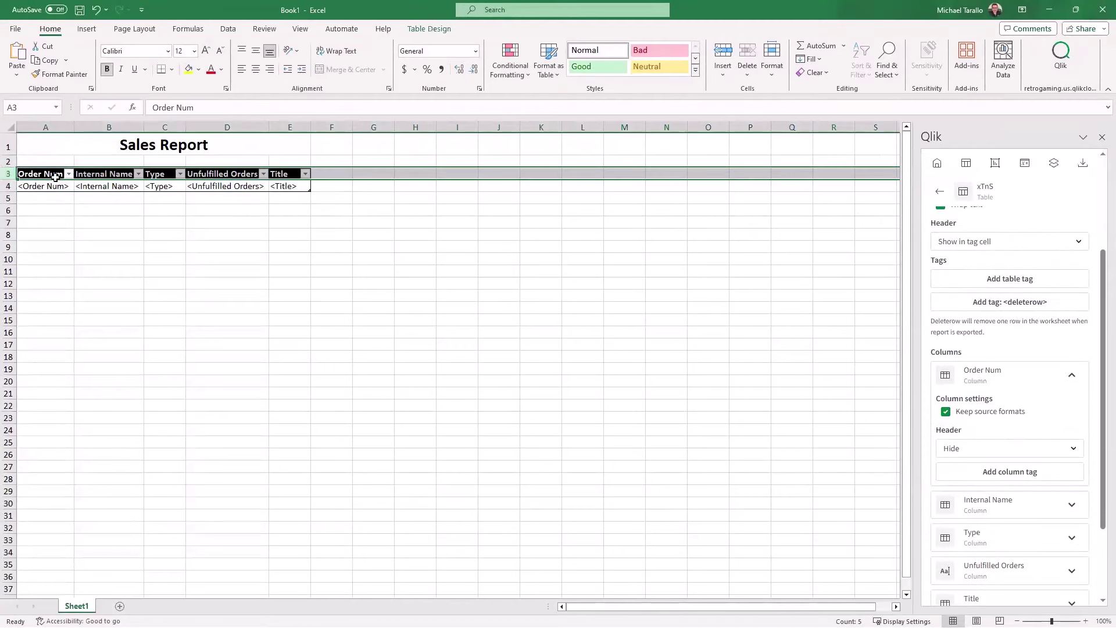
left_click_drag(45, 126, 289, 126)
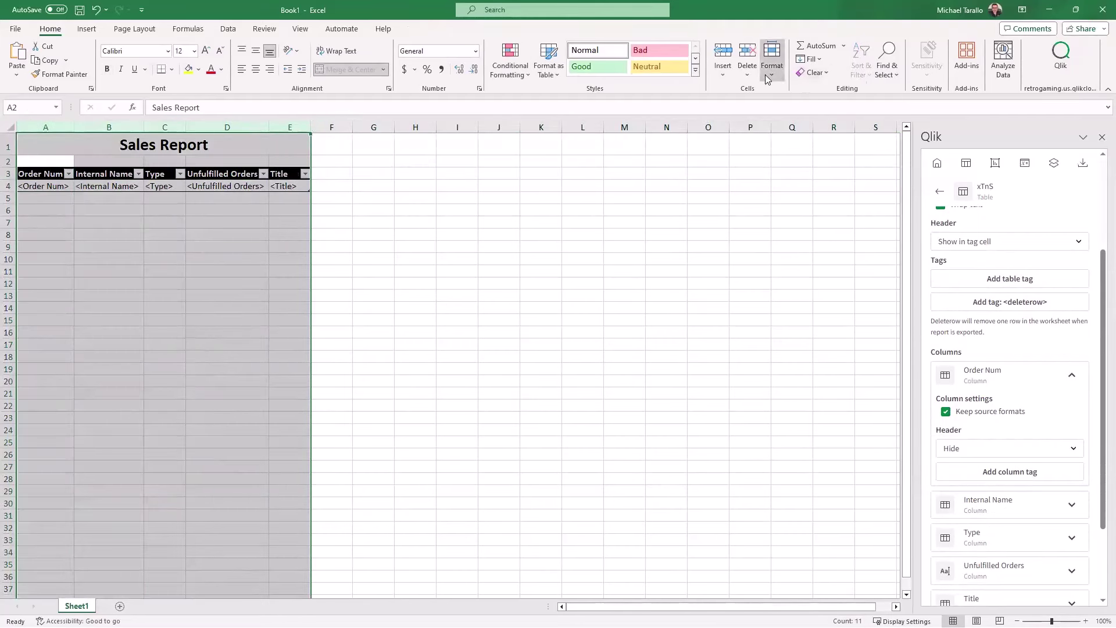
left_click(772, 58)
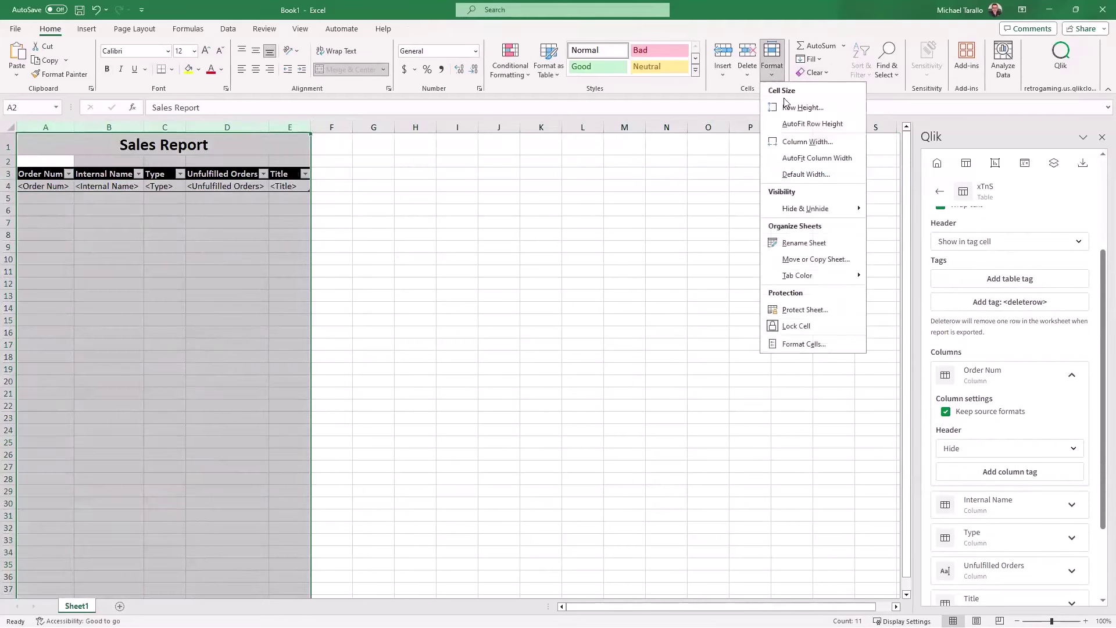
left_click(801, 121)
left_click(773, 78)
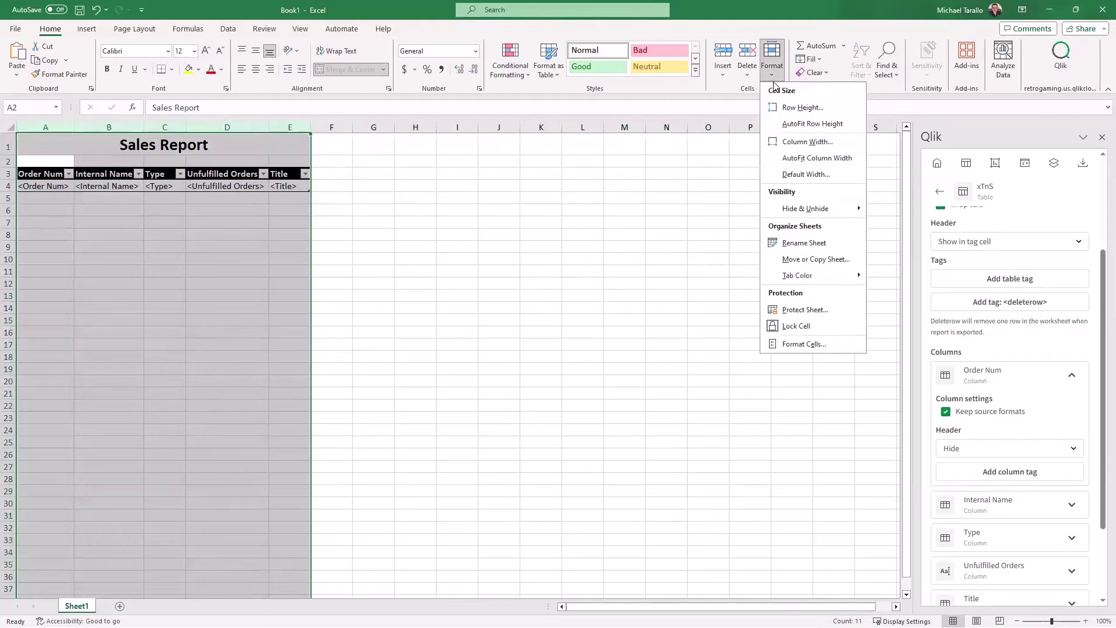
left_click(826, 160)
left_click(612, 206)
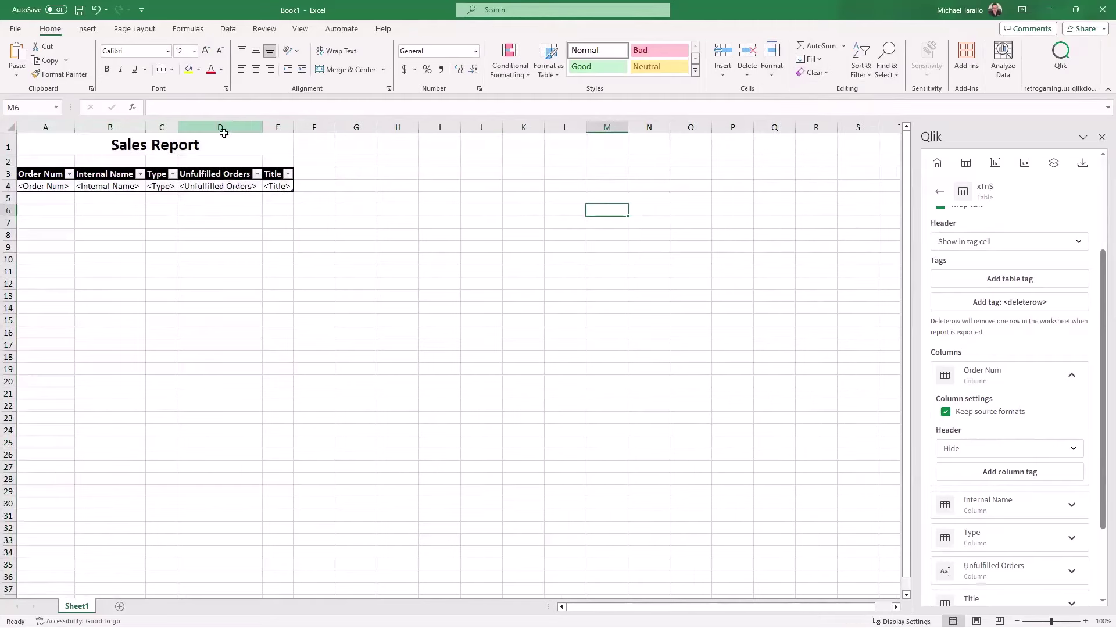
Widen the Title column to several times its width, and set the table cells A3:E4 to top and left alignment.
left_click_drag(293, 127, 477, 134)
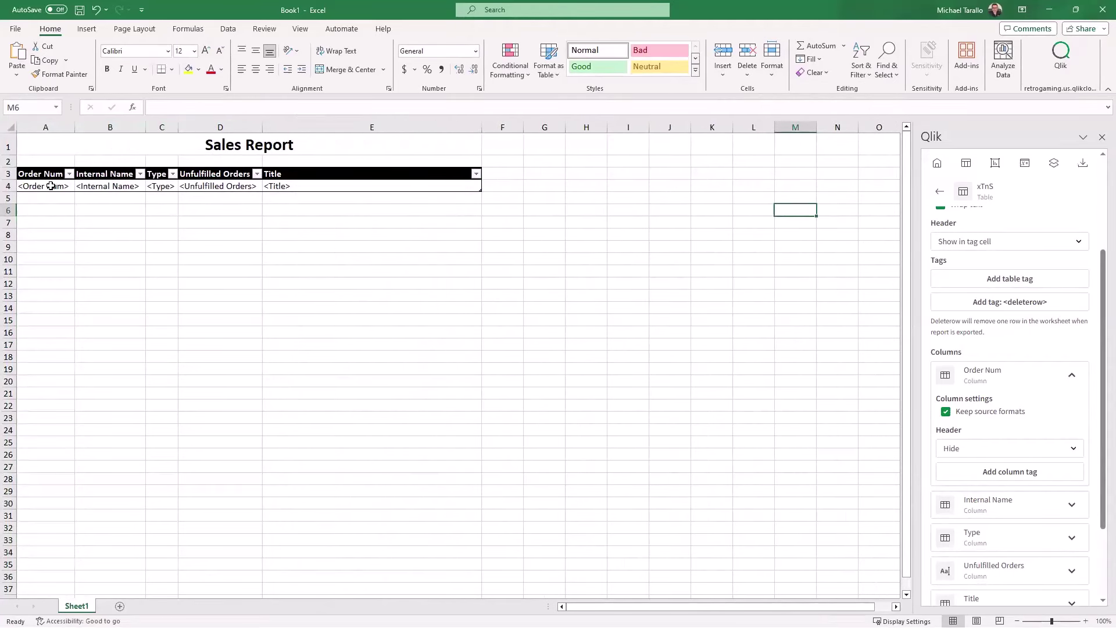
left_click_drag(44, 176, 307, 186)
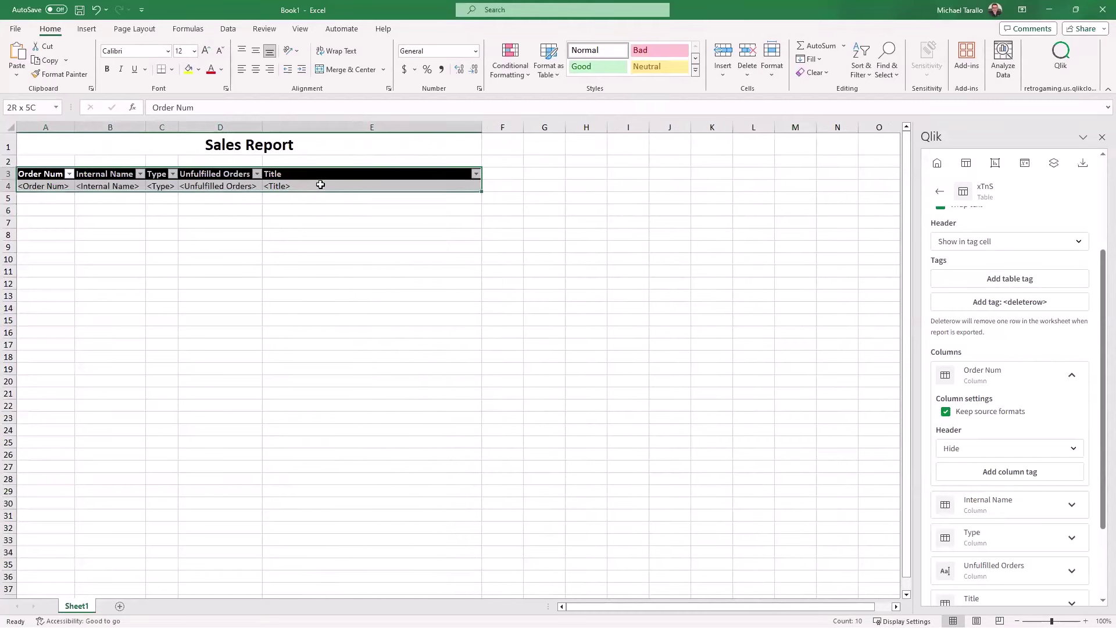
left_click(241, 50)
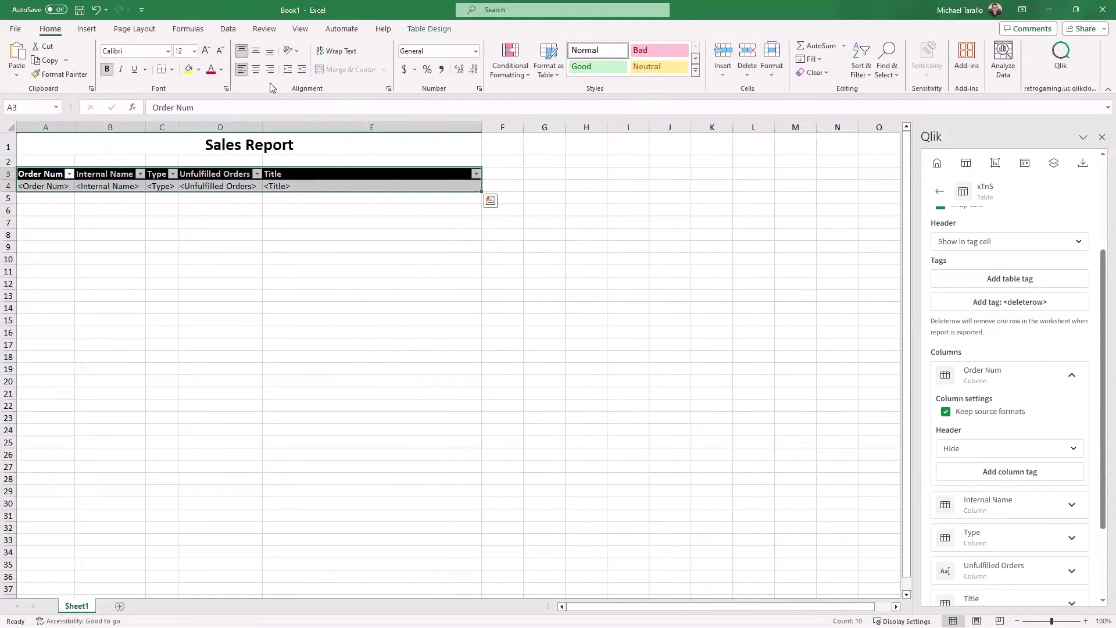
left_click(322, 221)
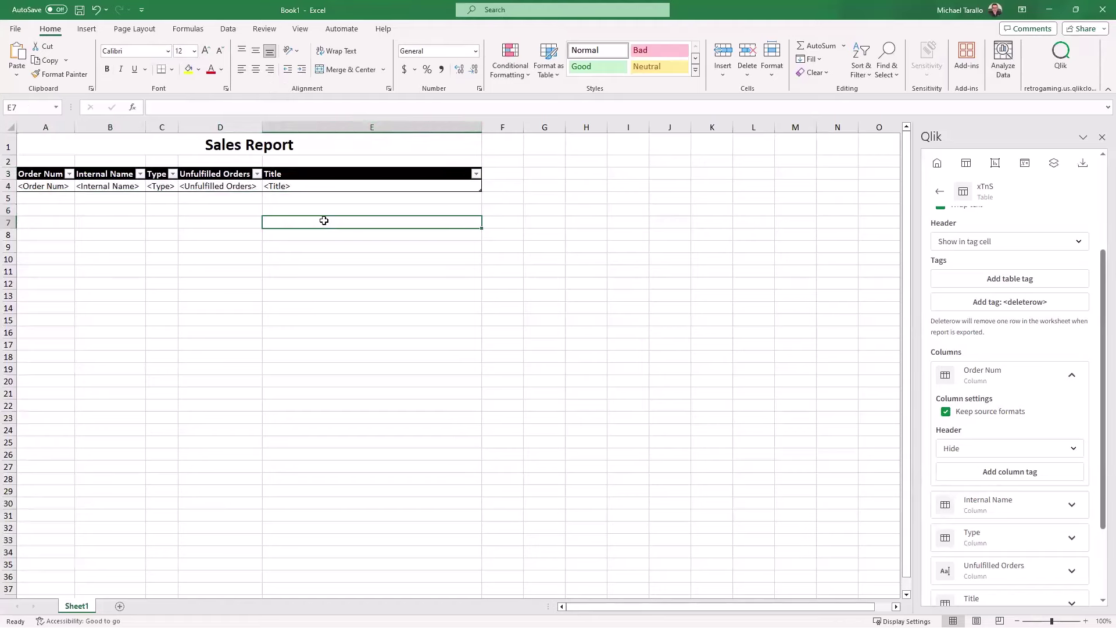
Generate a new Excel preview of the report, check the layout in the downloaded file, and close it.
left_click(1082, 163)
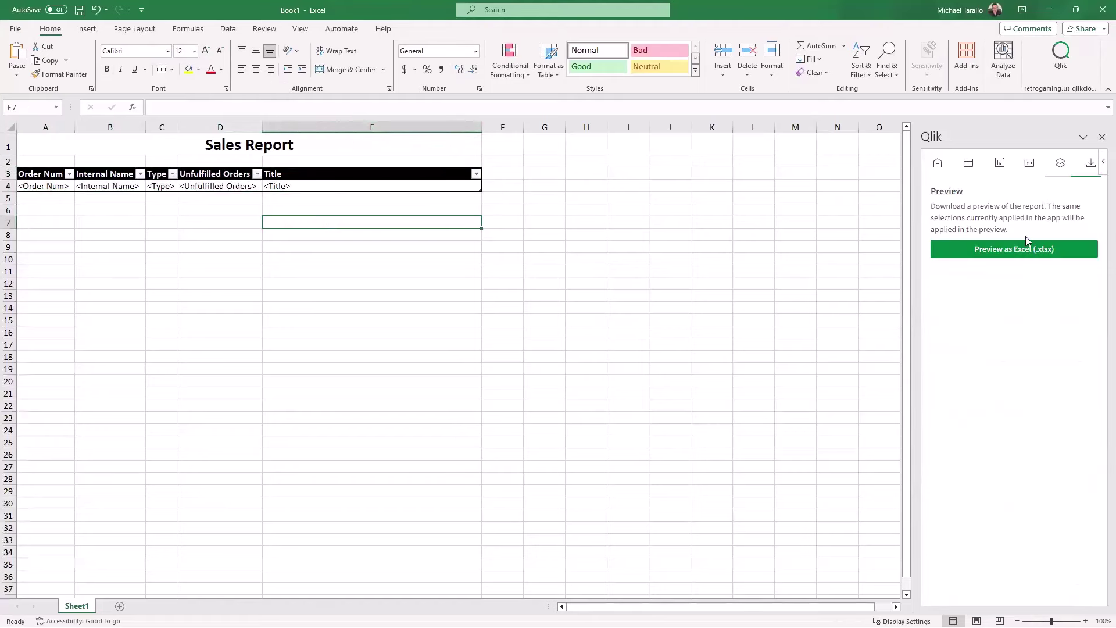
left_click(1014, 248)
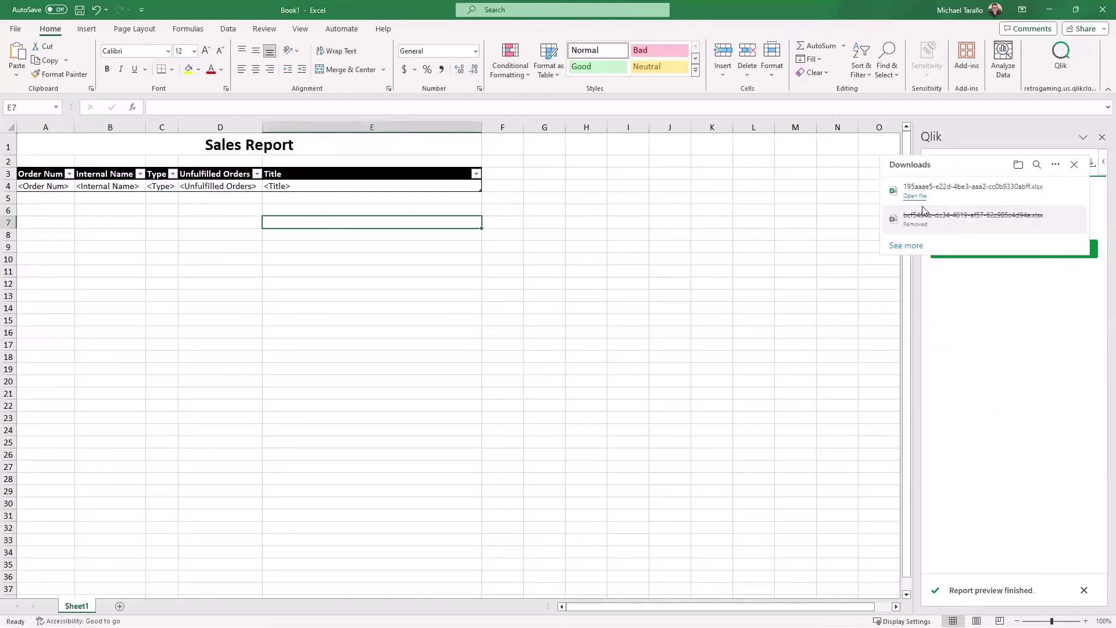
left_click(921, 198)
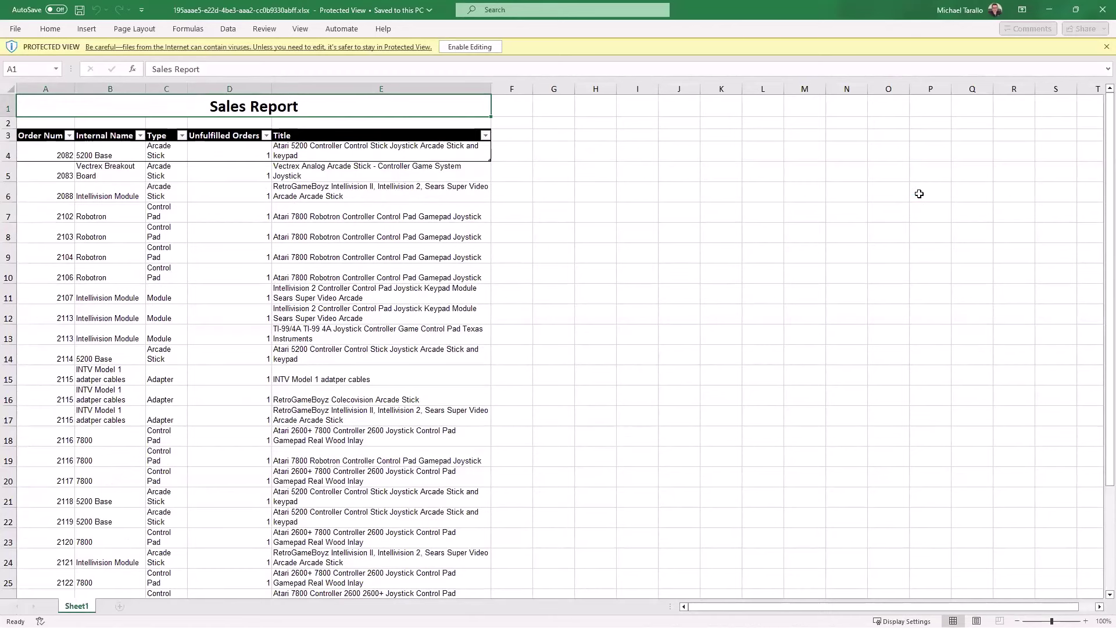
left_click(919, 194)
left_click(1102, 10)
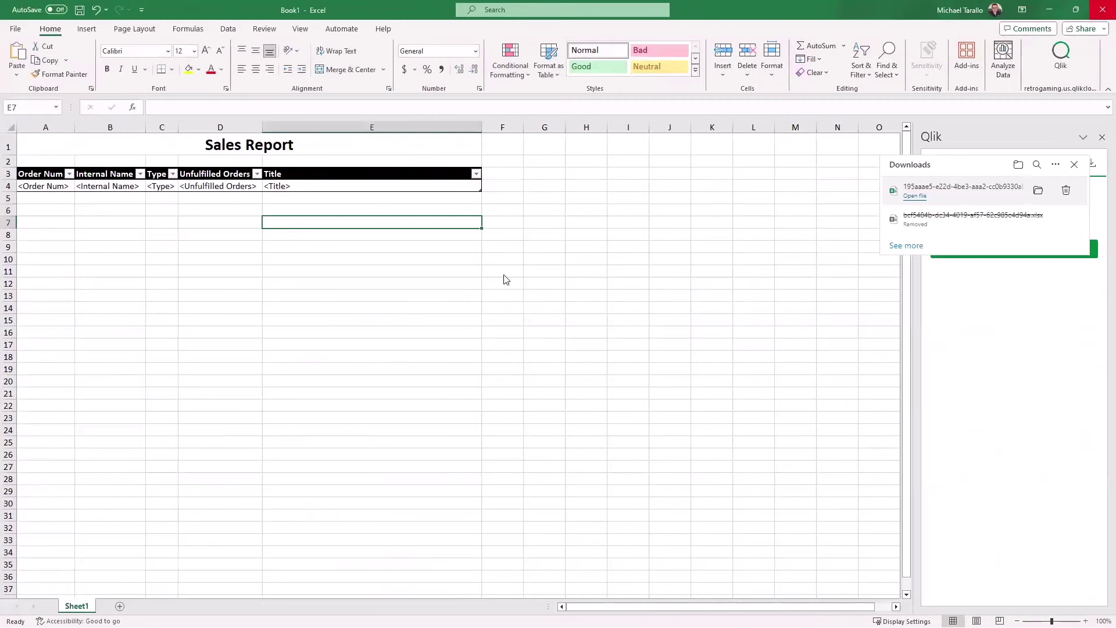
Insert the Unfulfilled Control Pads KPI chart (PDkmNB) from the Tabular Reporting - Unfulfilled Order Report sheet at cell A6.
left_click(162, 209)
left_click(40, 210)
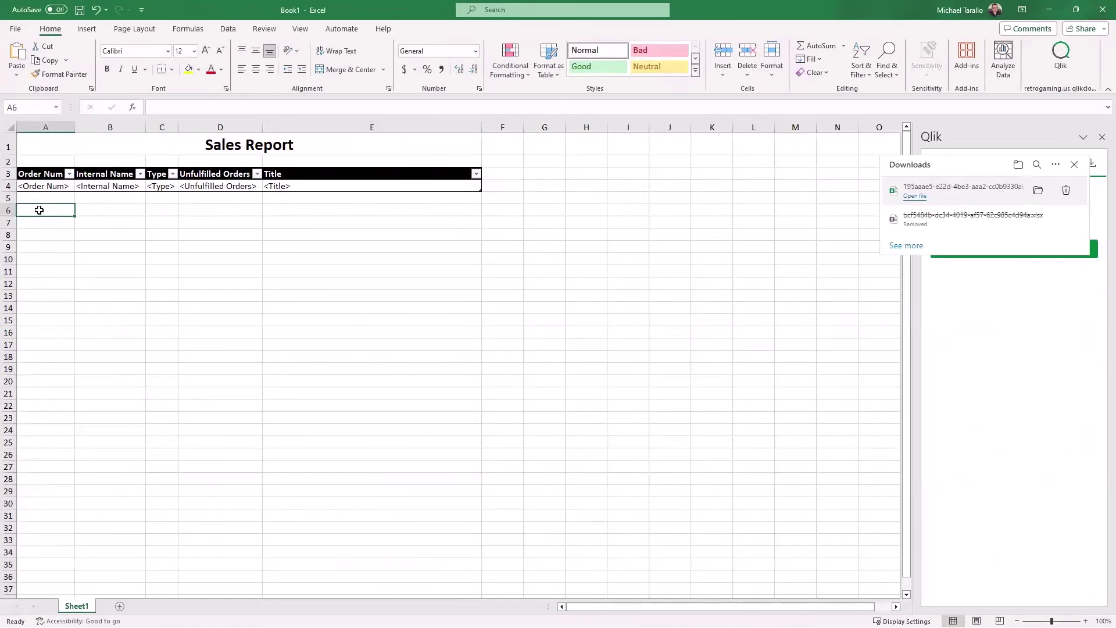
left_click(1074, 164)
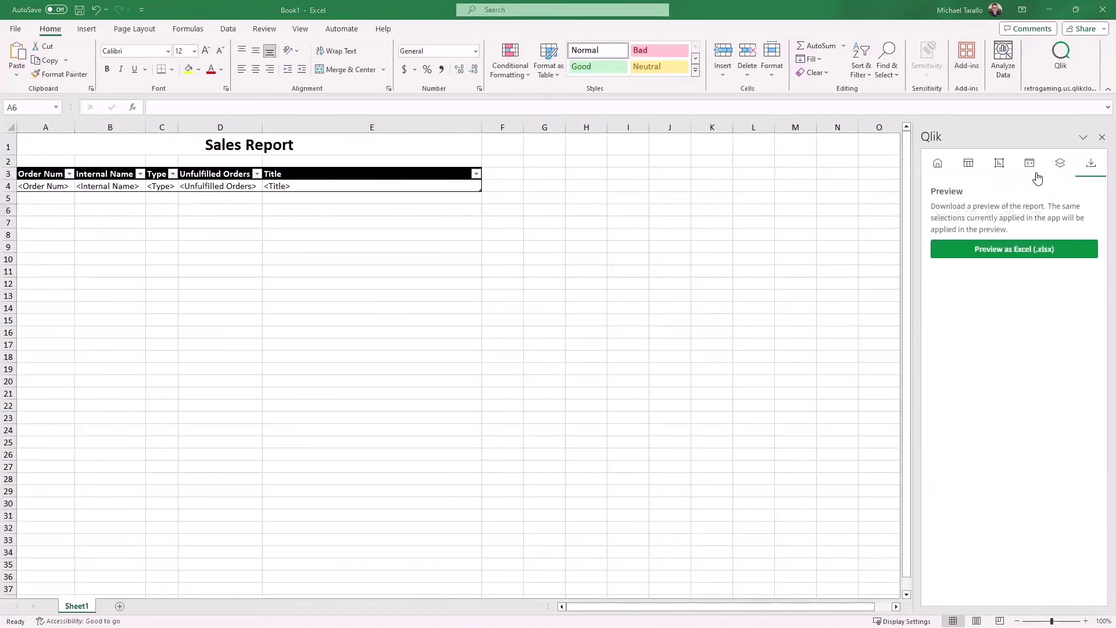
left_click(968, 167)
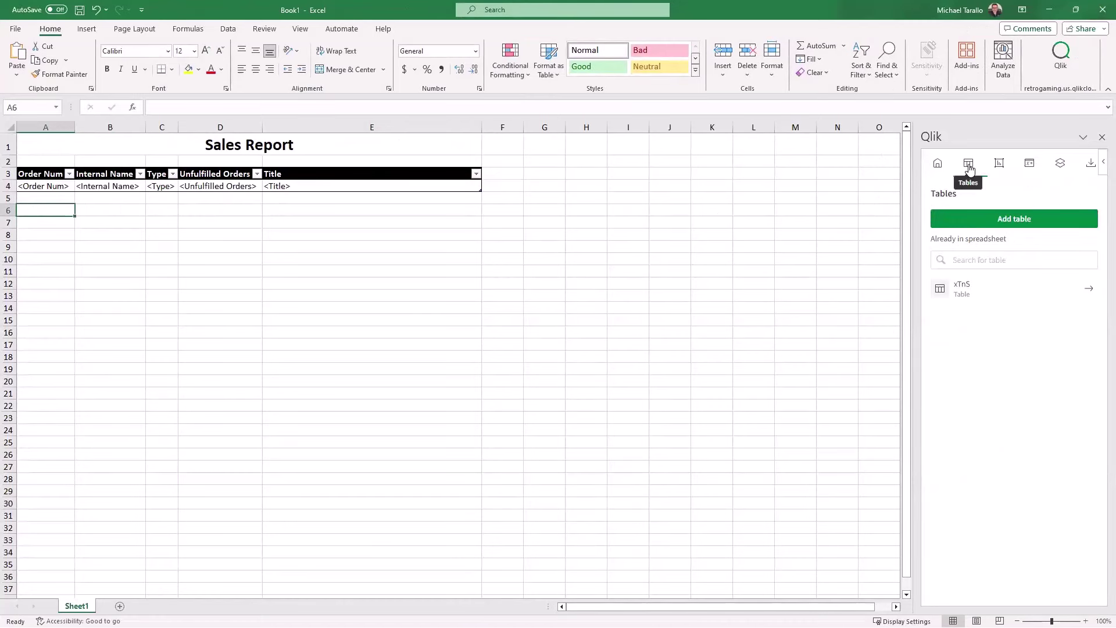
left_click(1000, 166)
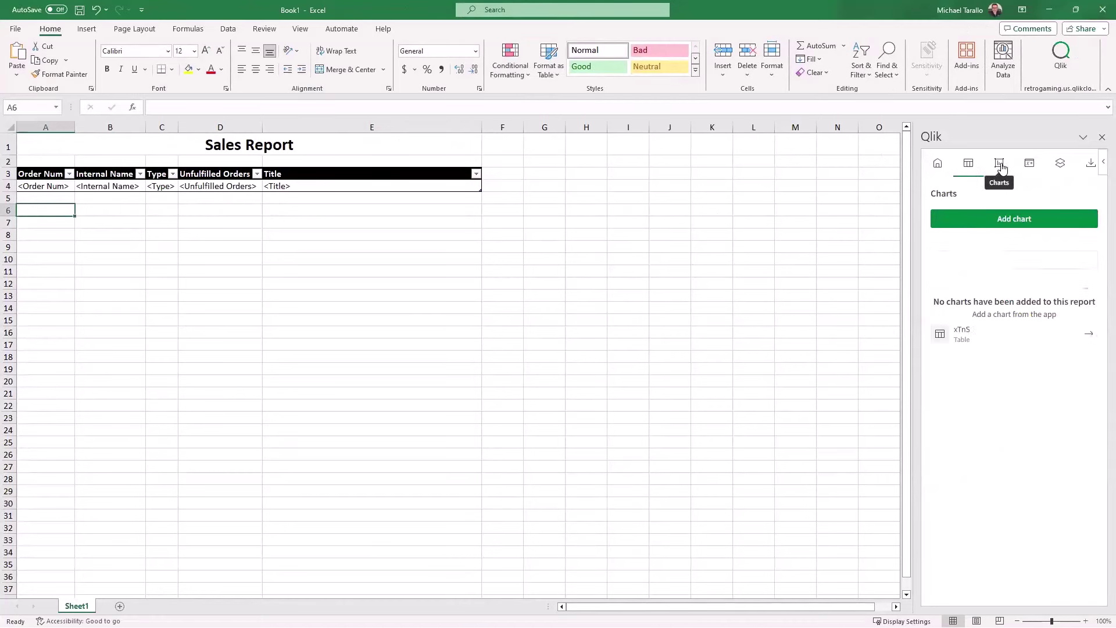
left_click(1007, 219)
scroll(1016, 326, "down", 6)
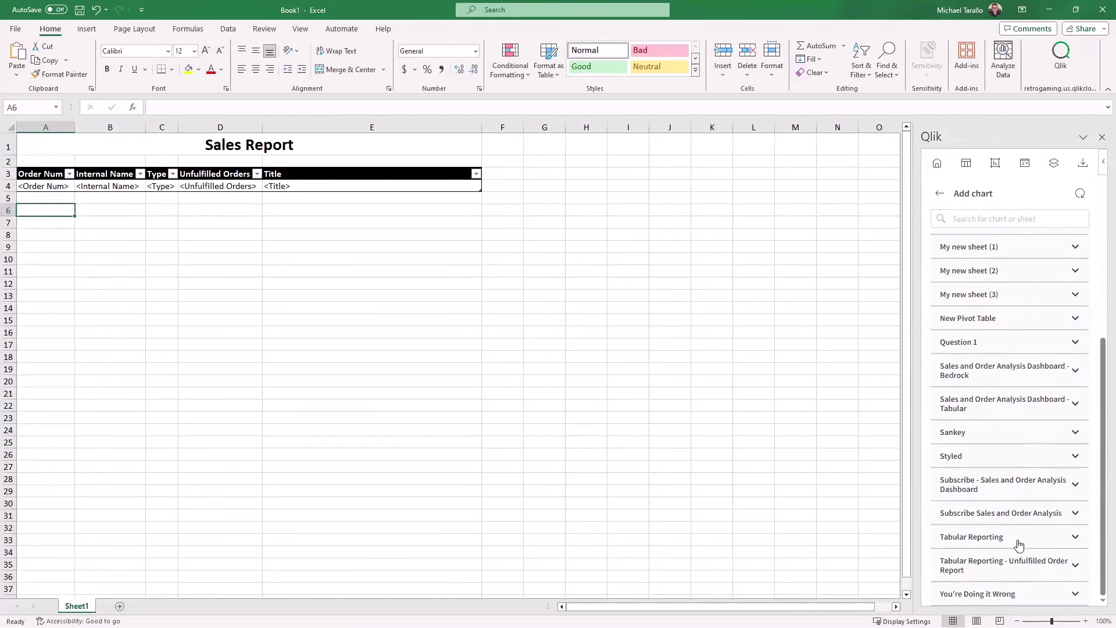
left_click(1021, 560)
scroll(1021, 558, "down", 4)
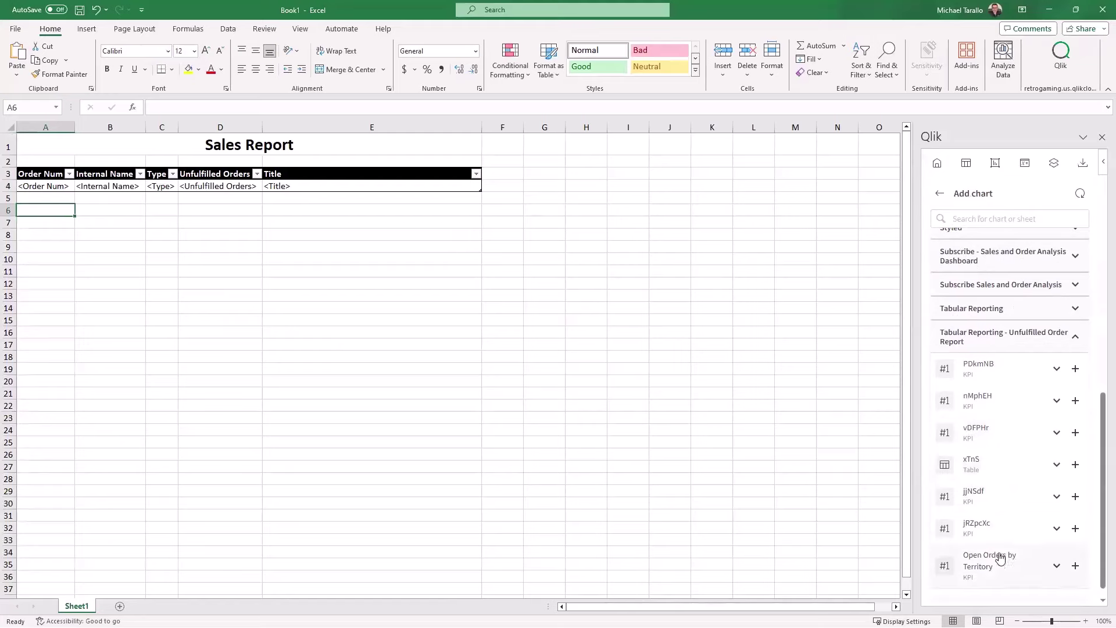
left_click(984, 378)
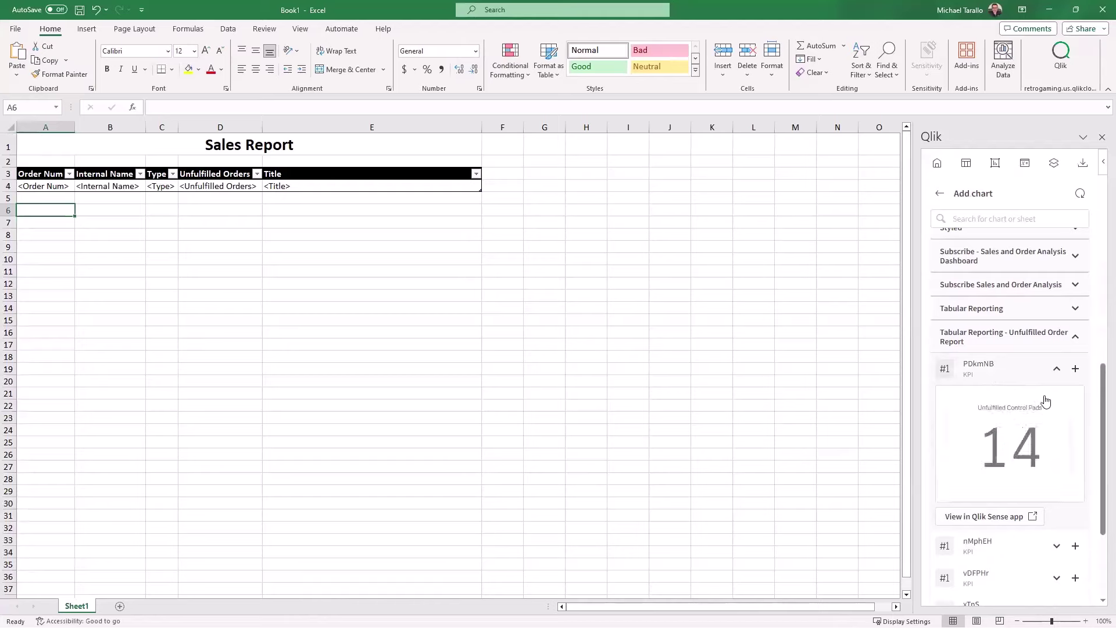
left_click(1075, 368)
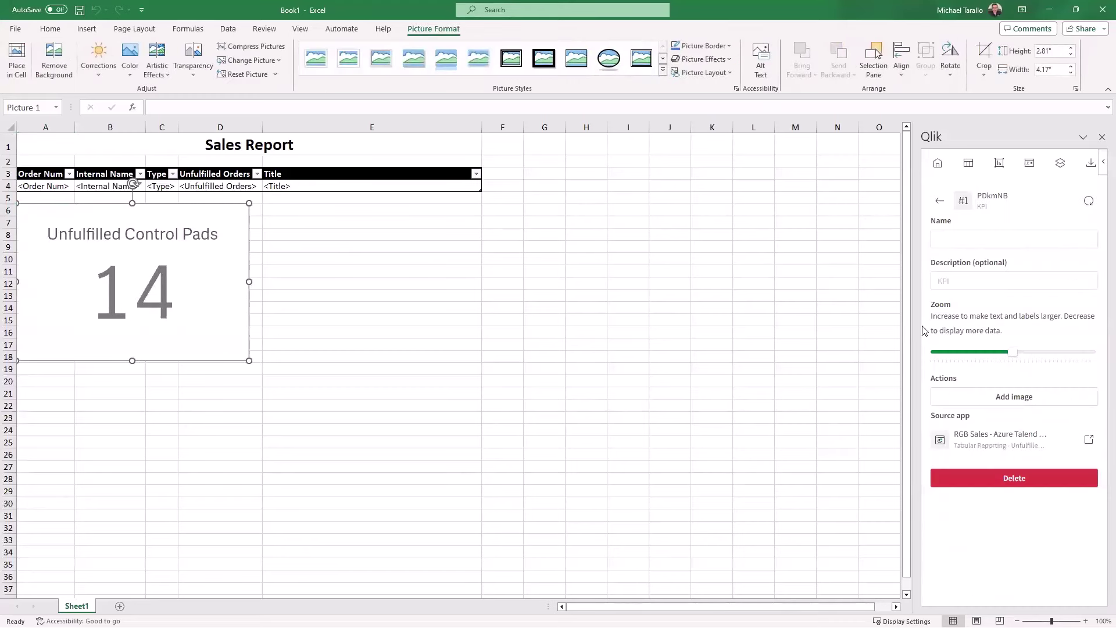
Add a page to the report template based on the Rep field, with the Rep field included.
left_click(1065, 166)
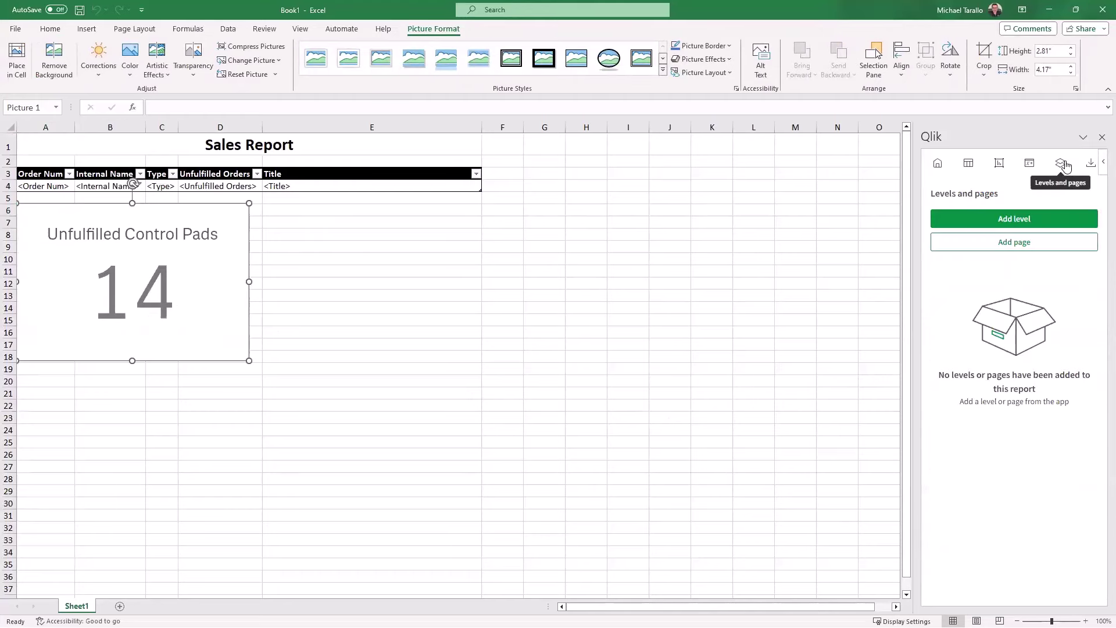
left_click(1014, 244)
left_click(985, 220)
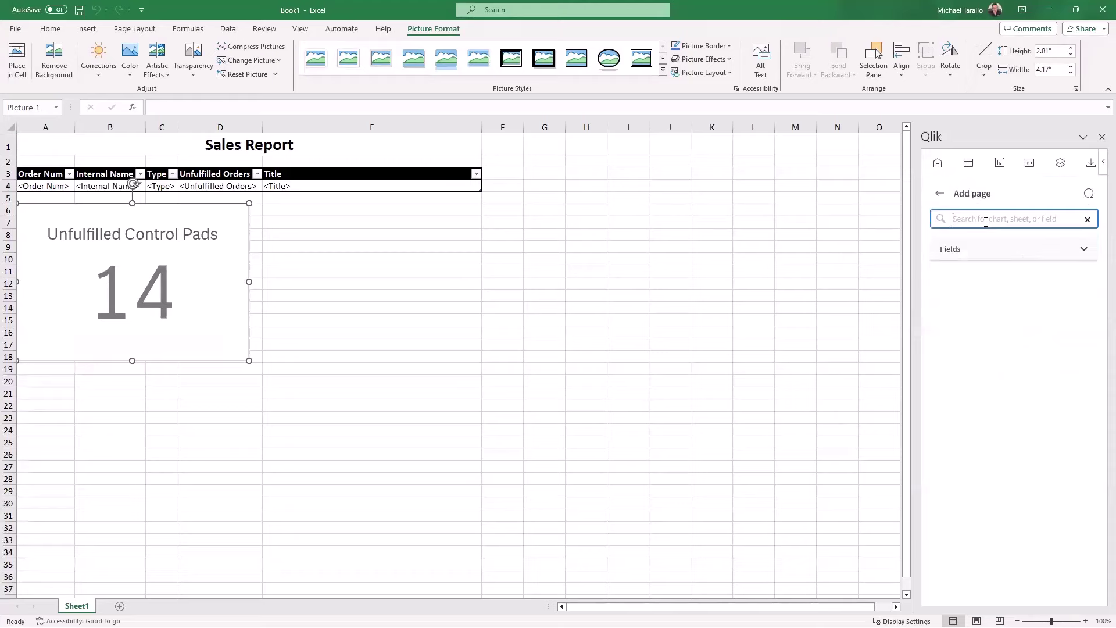
type("re")
left_click(1085, 248)
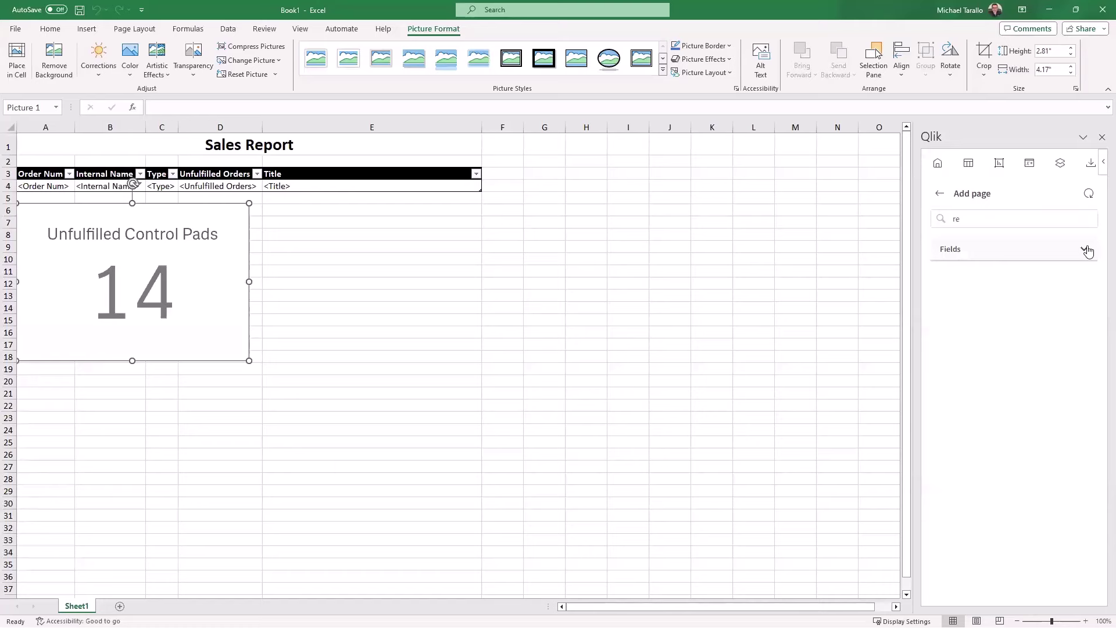
left_click(998, 216)
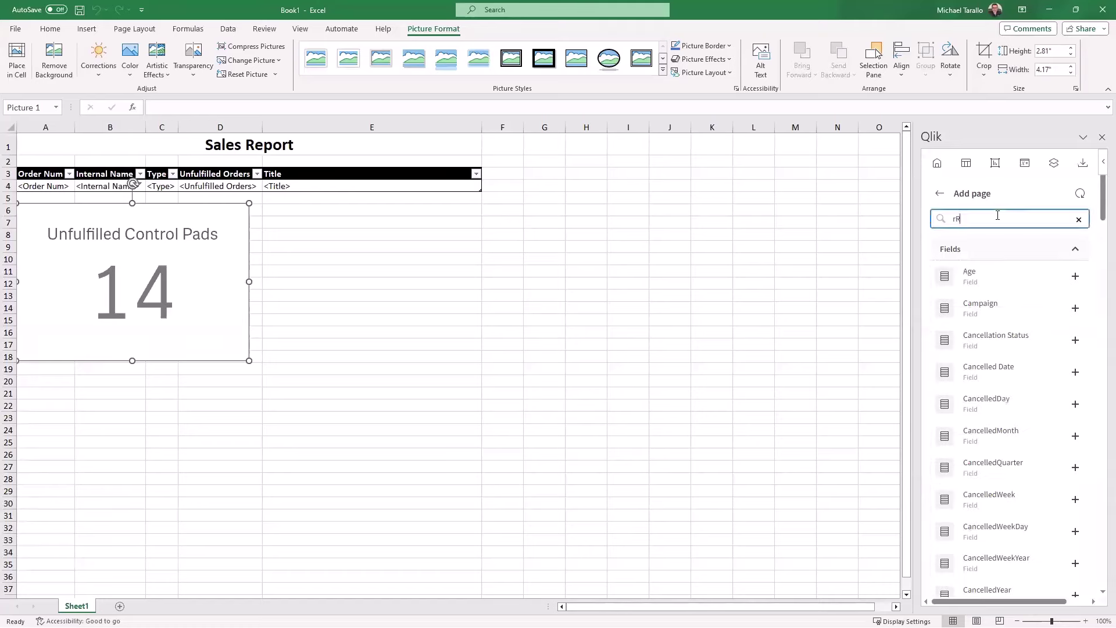
key("BackSpace")
key("BackSpace")
type("Rep")
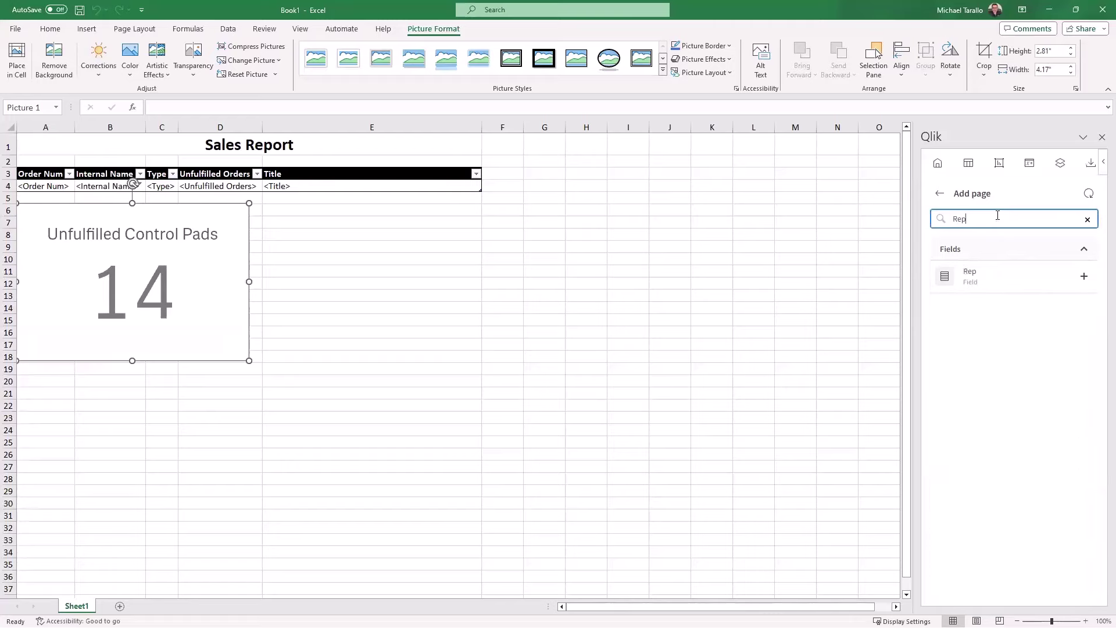
left_click(1083, 276)
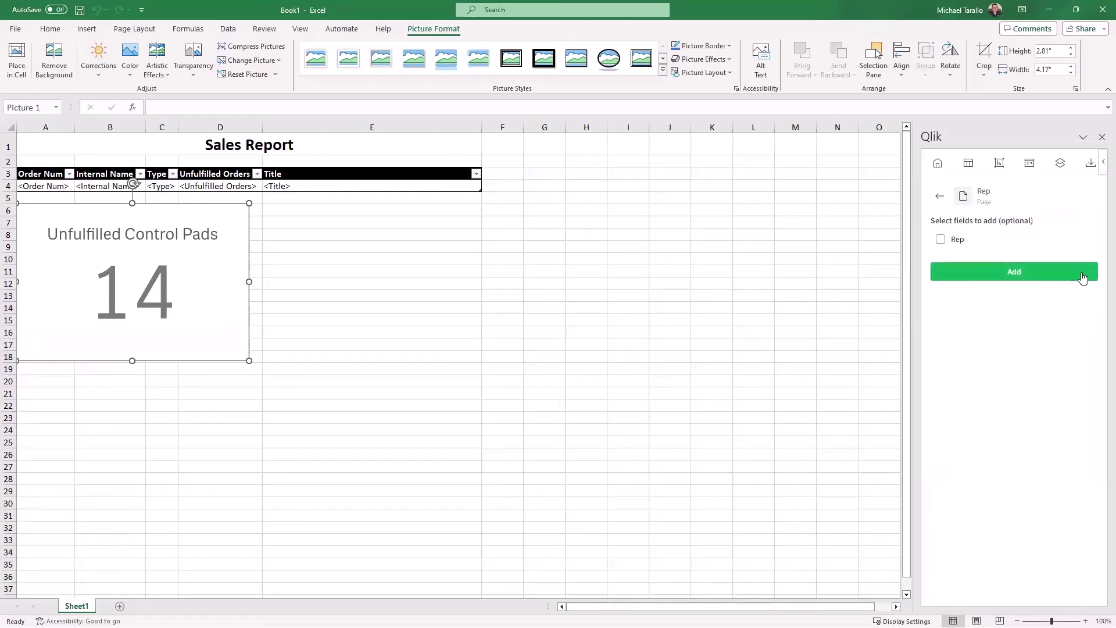
left_click(940, 240)
left_click(970, 273)
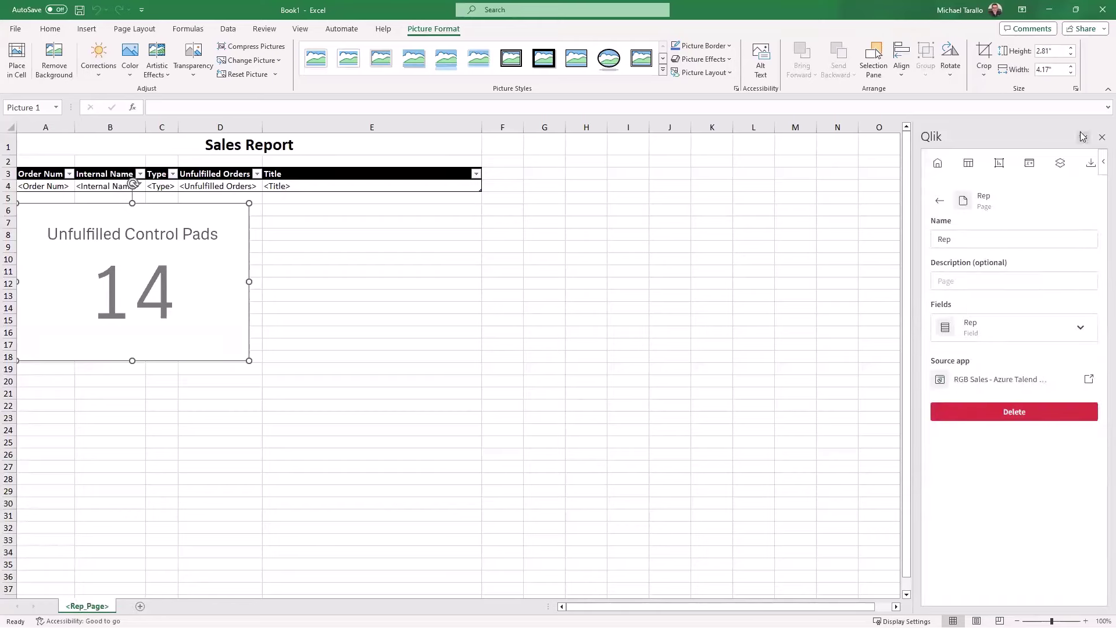
Generate an Excel preview of the paged report and open the newly downloaded file.
left_click(1090, 164)
left_click(1001, 251)
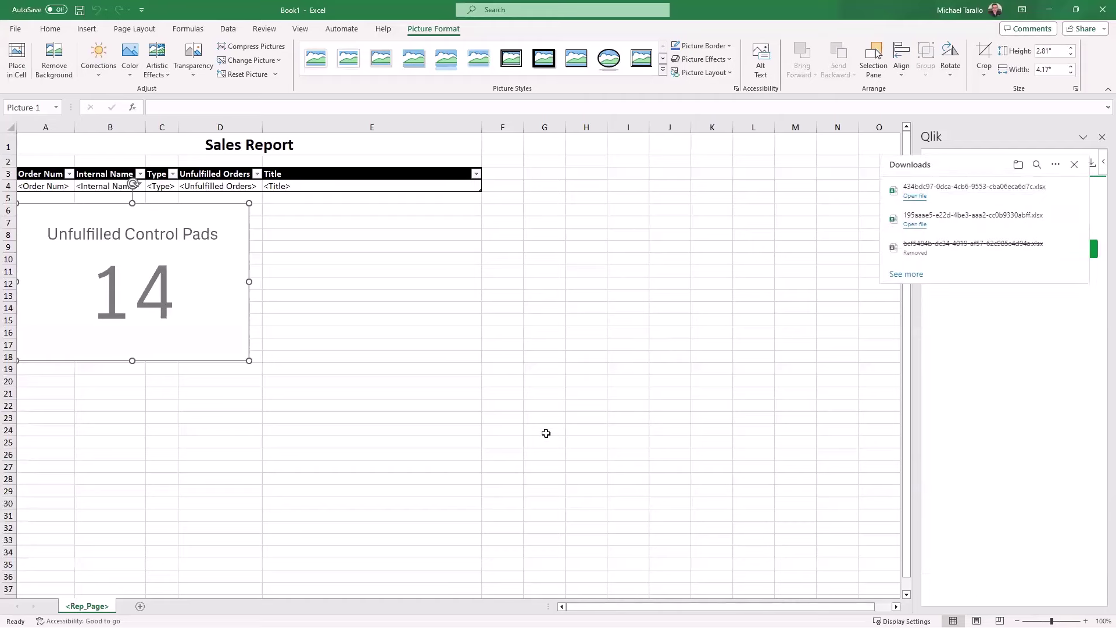
left_click(928, 197)
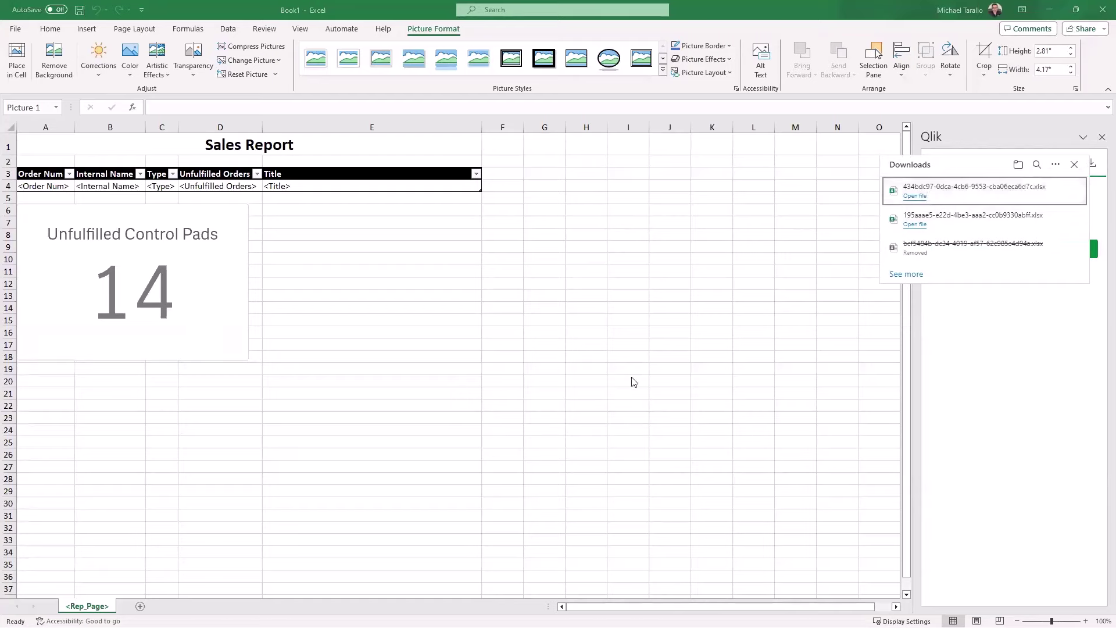
left_click(917, 197)
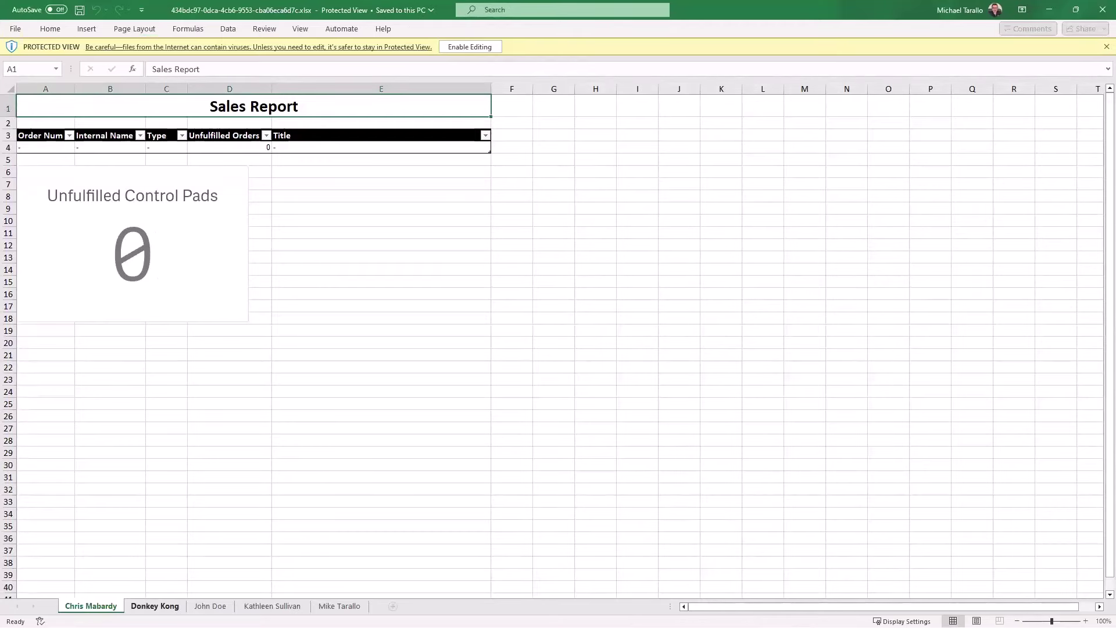
Examine each sales rep's sheet in the preview, comparing its order rows and Unfulfilled Control Pads KPI.
left_click(155, 605)
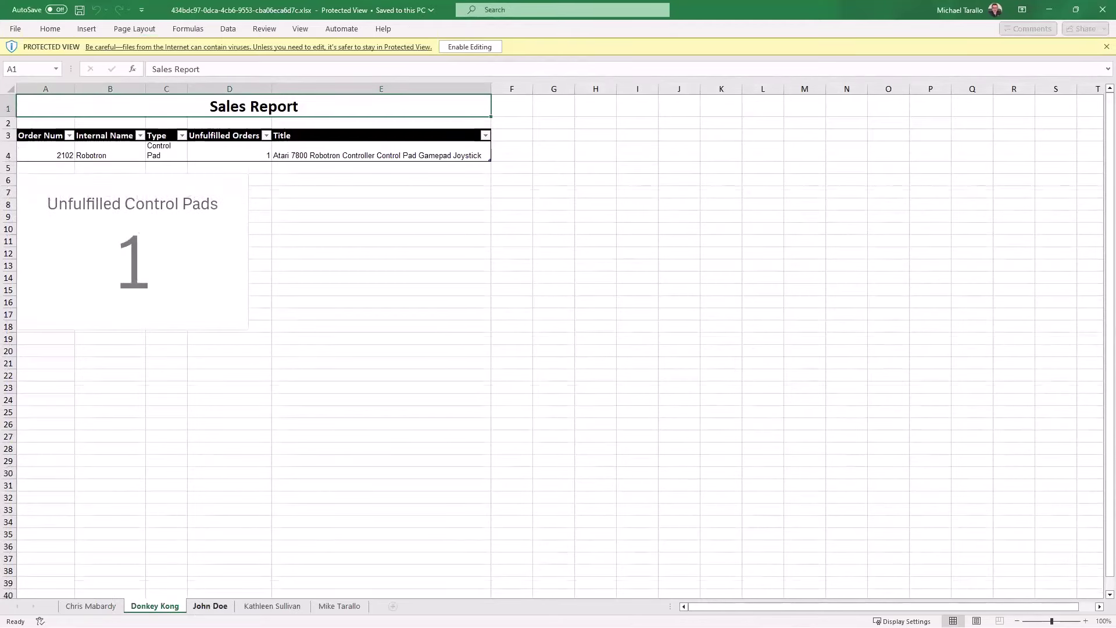
left_click(209, 606)
left_click(272, 605)
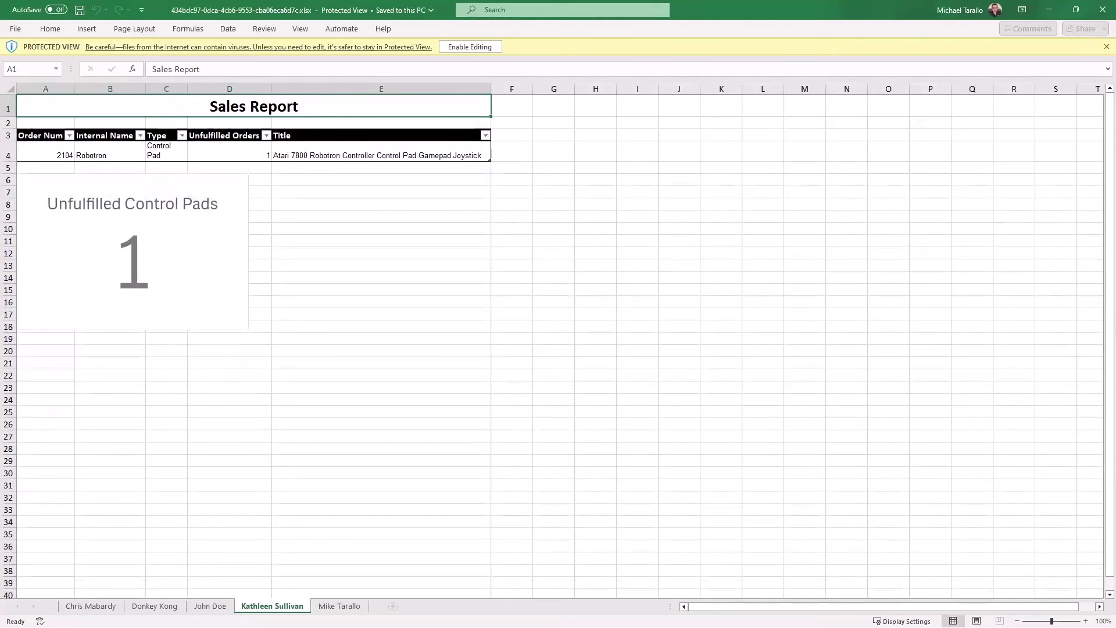
left_click(339, 606)
scroll(374, 608, "down", 1)
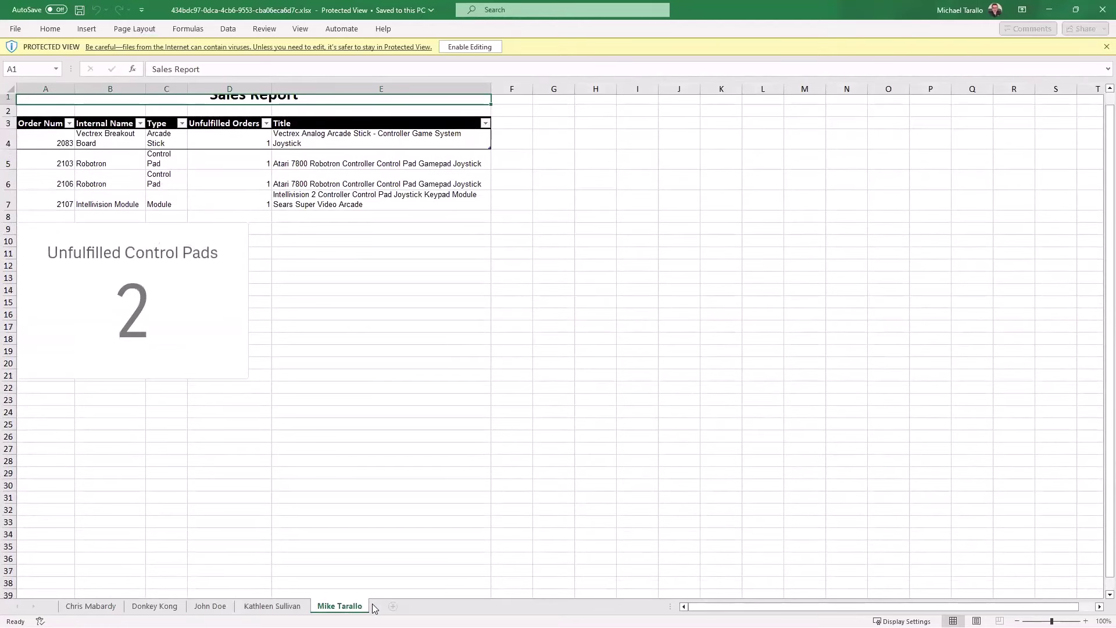
scroll(374, 606, "up", 1)
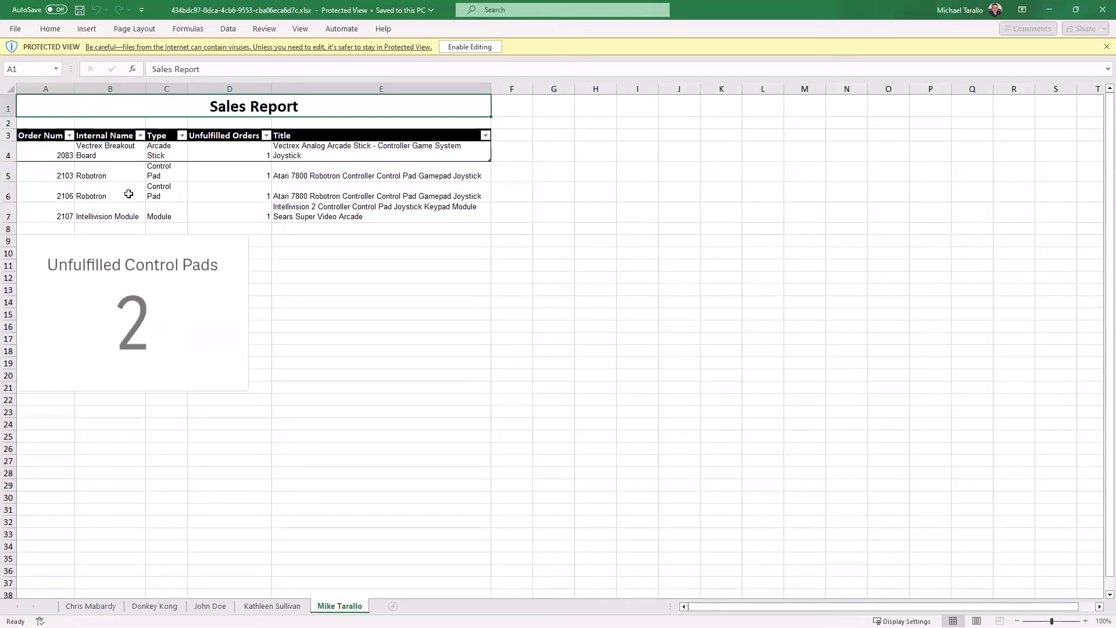
left_click(271, 605)
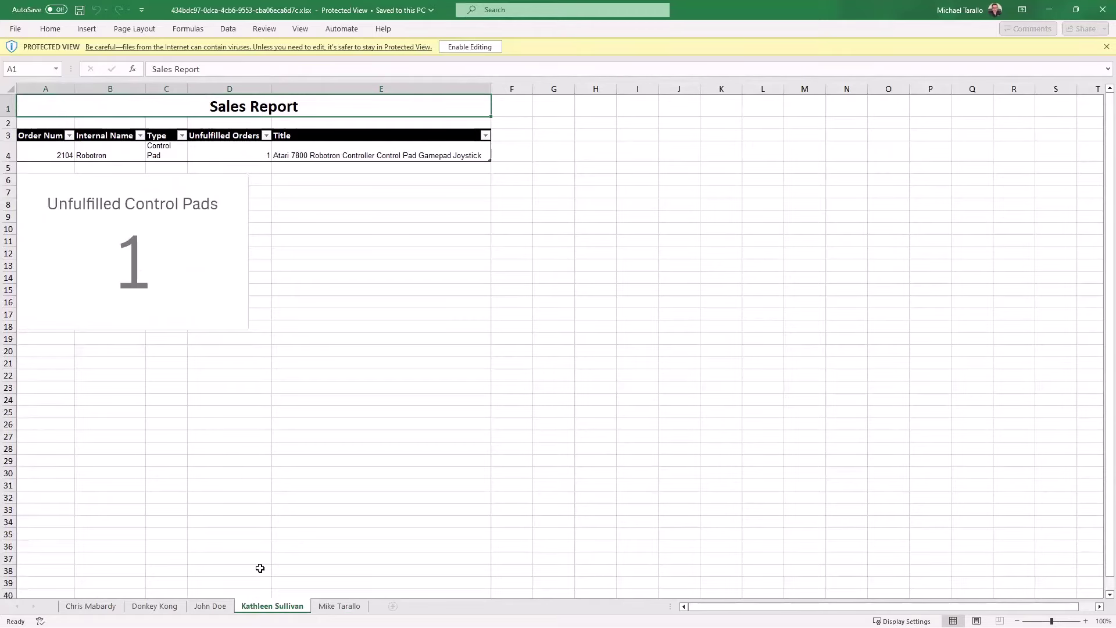
left_click(210, 606)
left_click(154, 606)
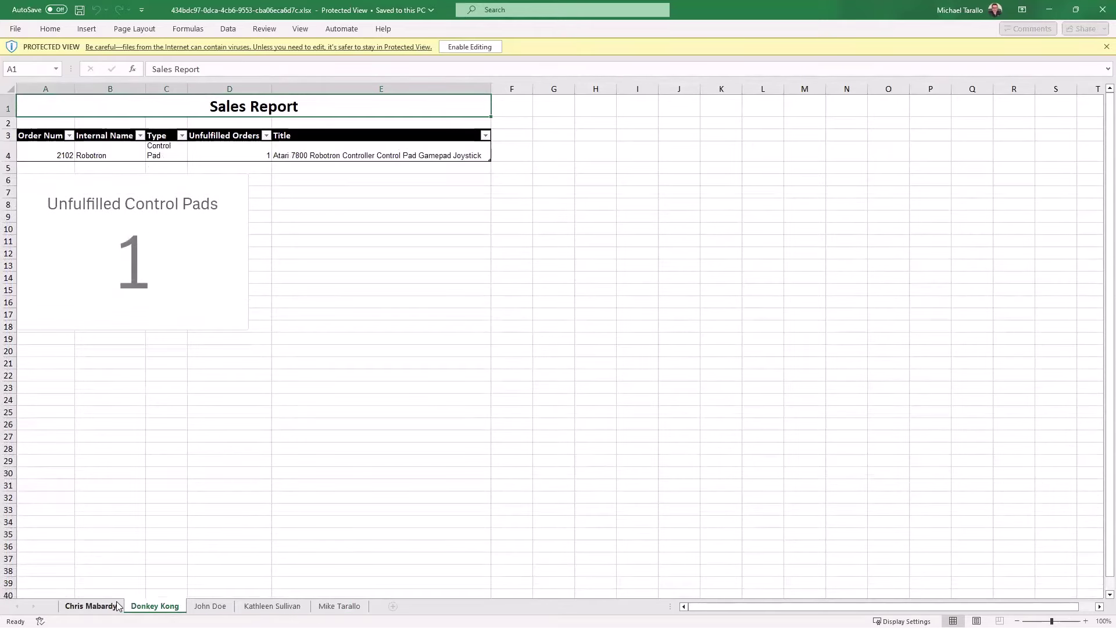
left_click(90, 606)
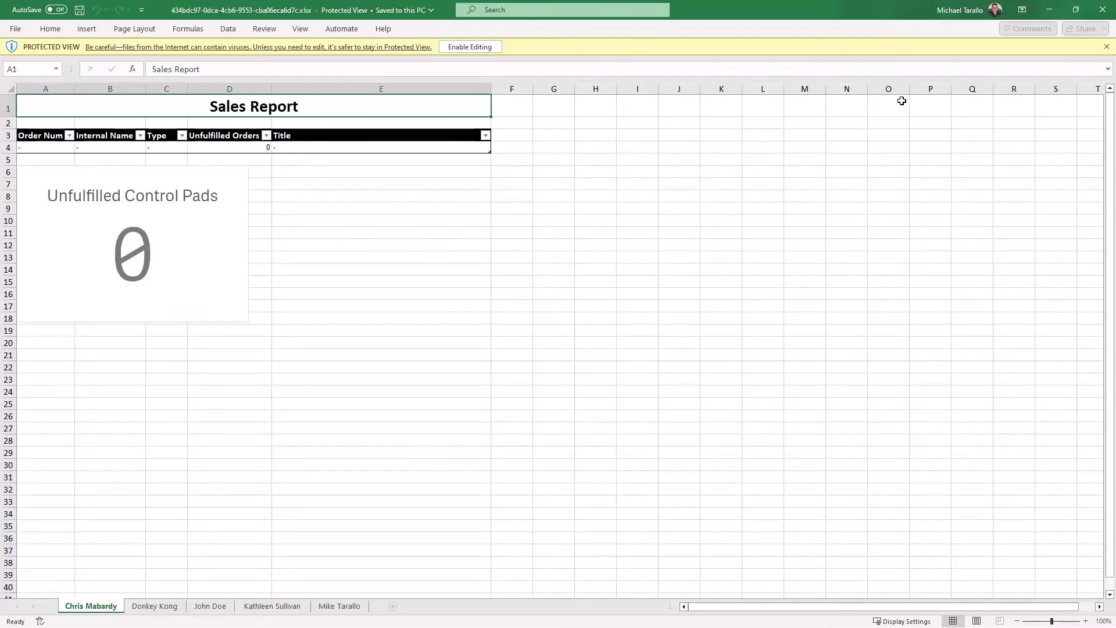
Check the first rep's table row, close the preview file and downloads list, and review the template's pages and charts.
left_click(1105, 46)
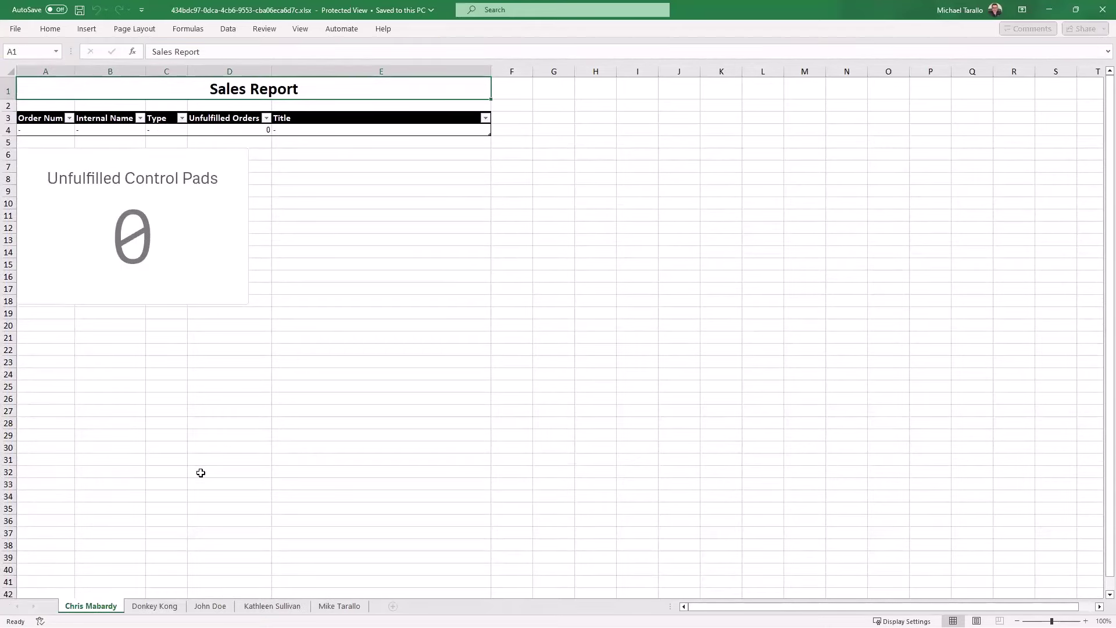
left_click(54, 133)
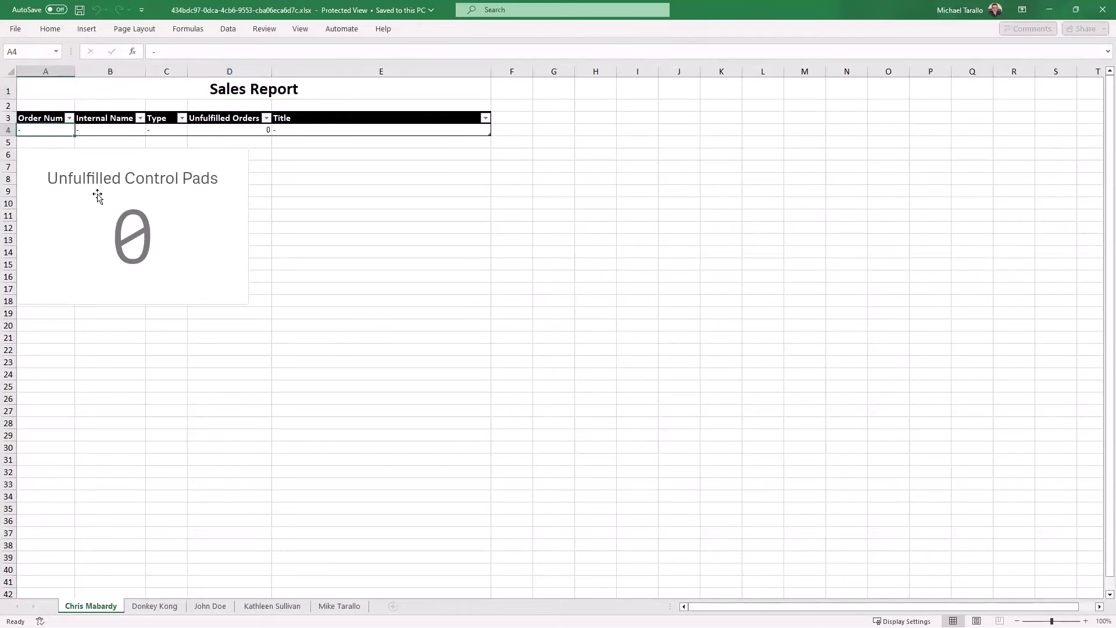
left_click(1102, 10)
left_click(1074, 165)
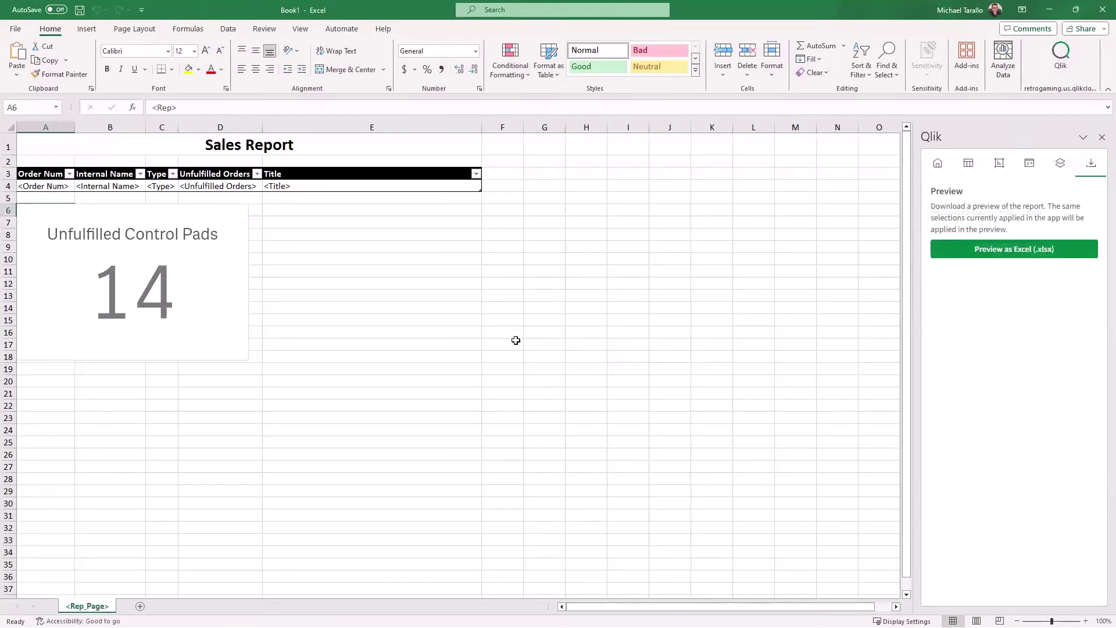
left_click(1068, 169)
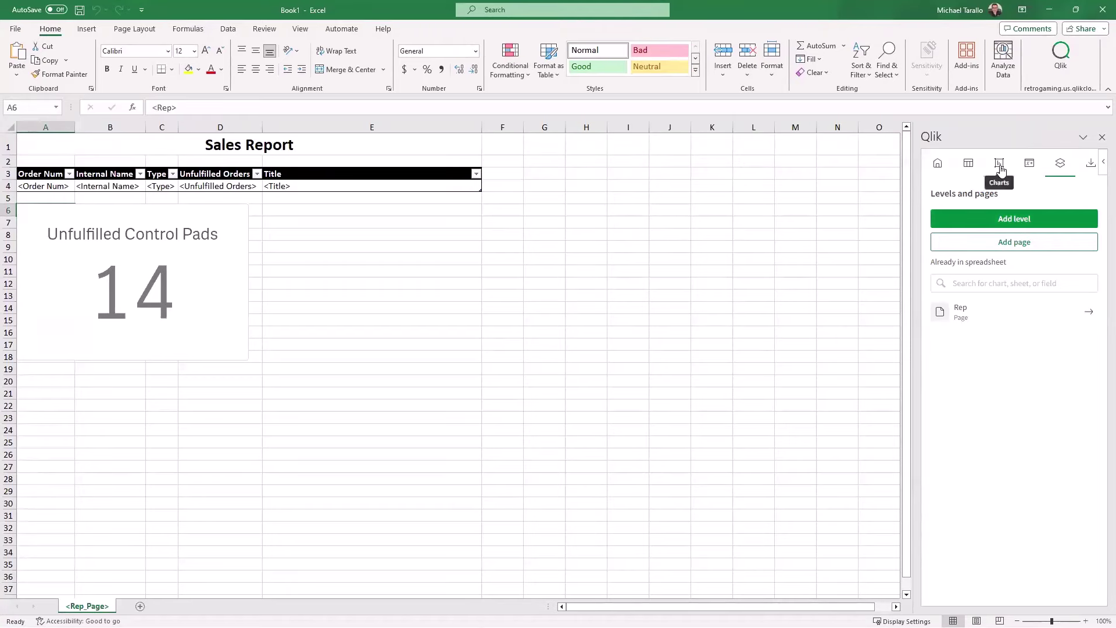
left_click(999, 167)
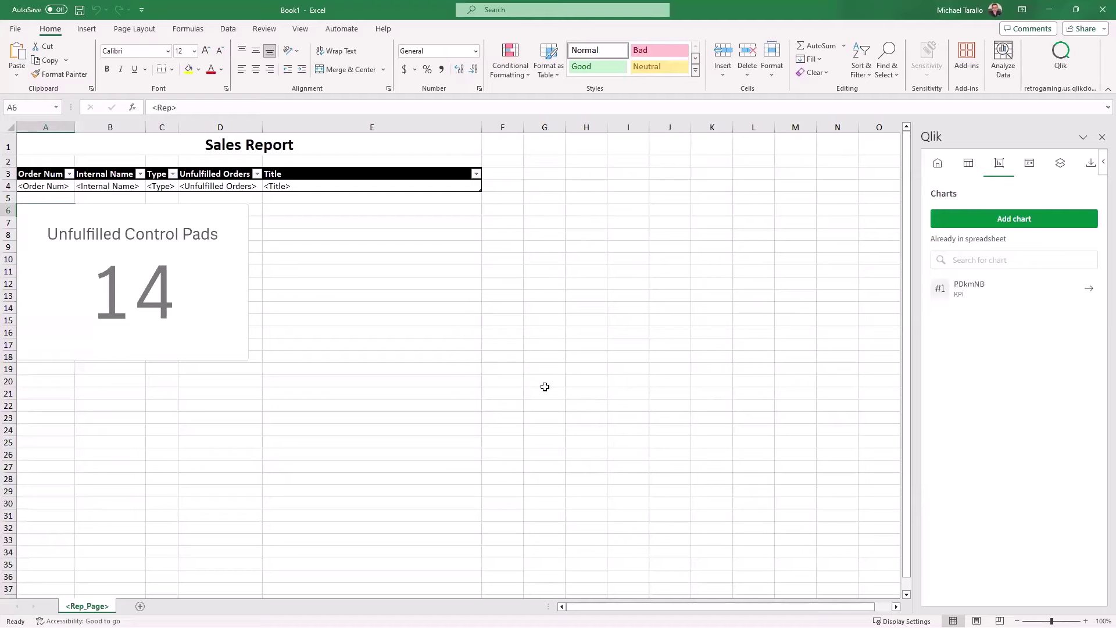
Save the template workbook as domoretemplate.xlsx in the OneDrive - QlikTech Inc. location.
left_click(79, 10)
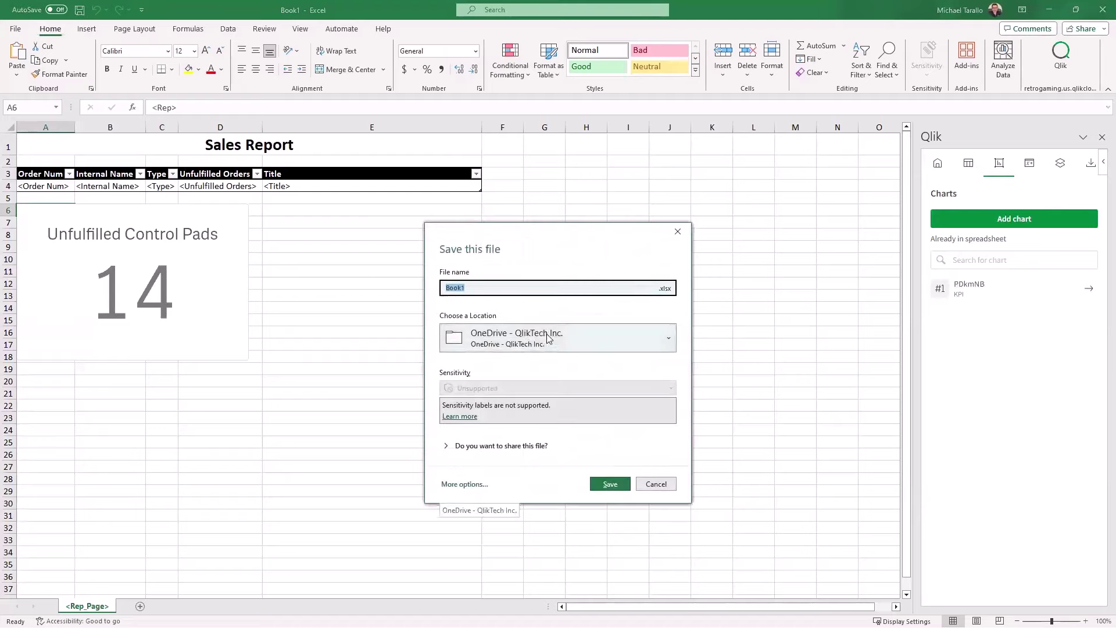
type("domoretemplate")
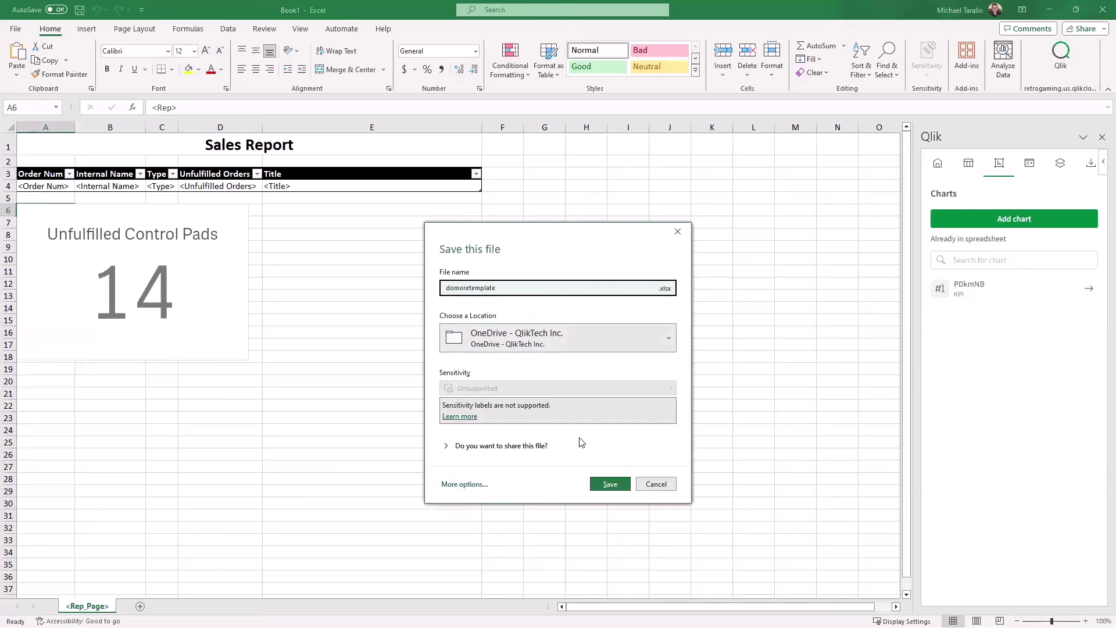
left_click(610, 484)
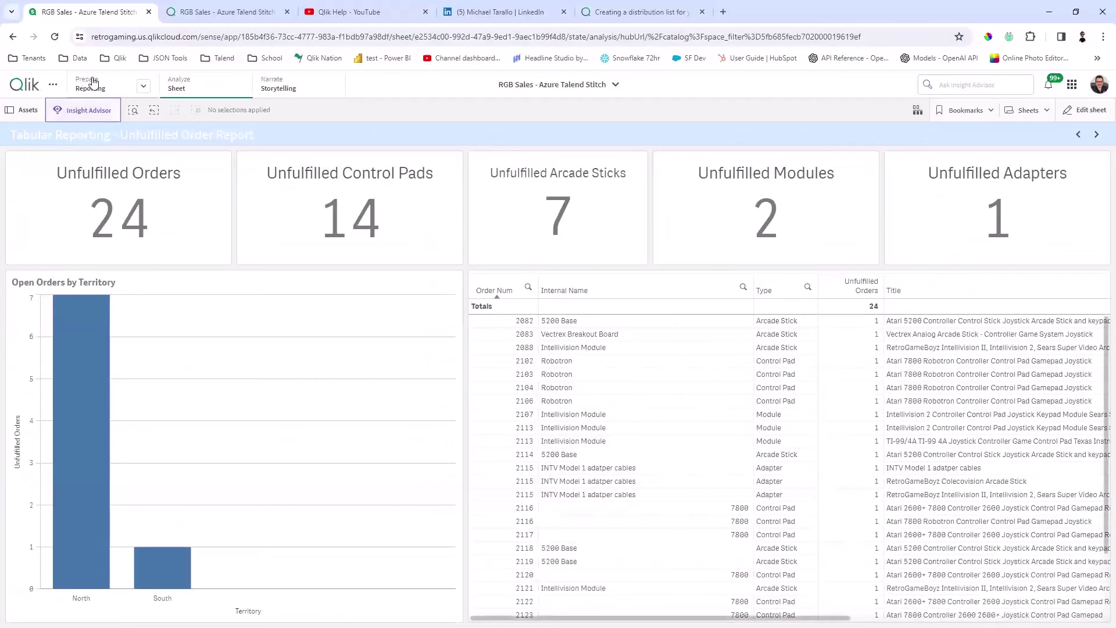
Switch to the RGB Sales - Azure Talend Stitch app in Qlik Cloud and open its report tasks.
left_click(96, 82)
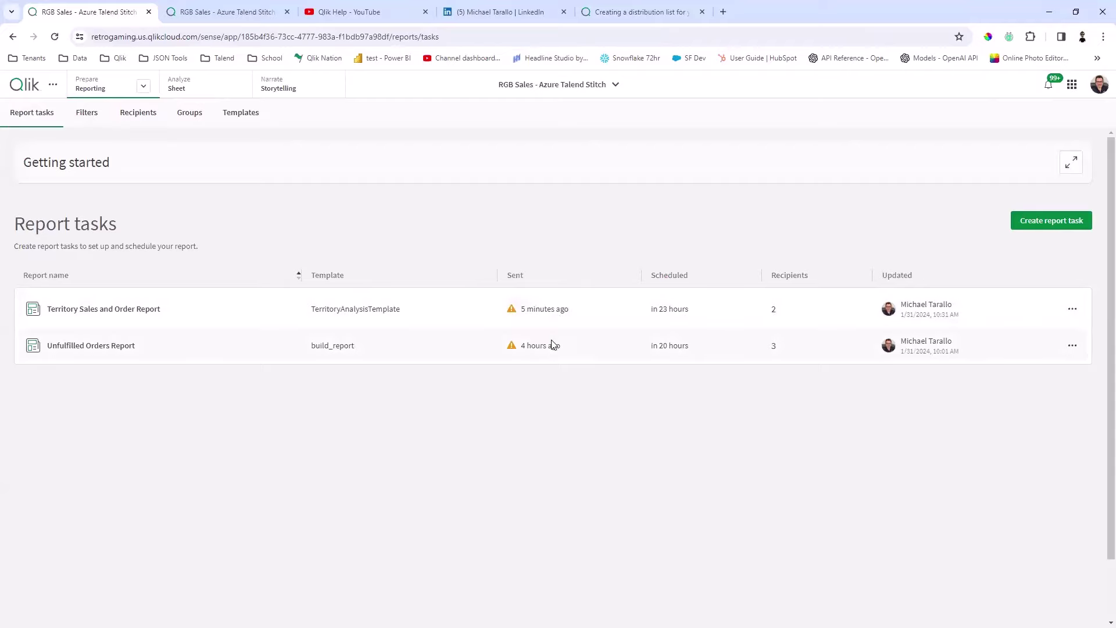
mouse_move(514, 314)
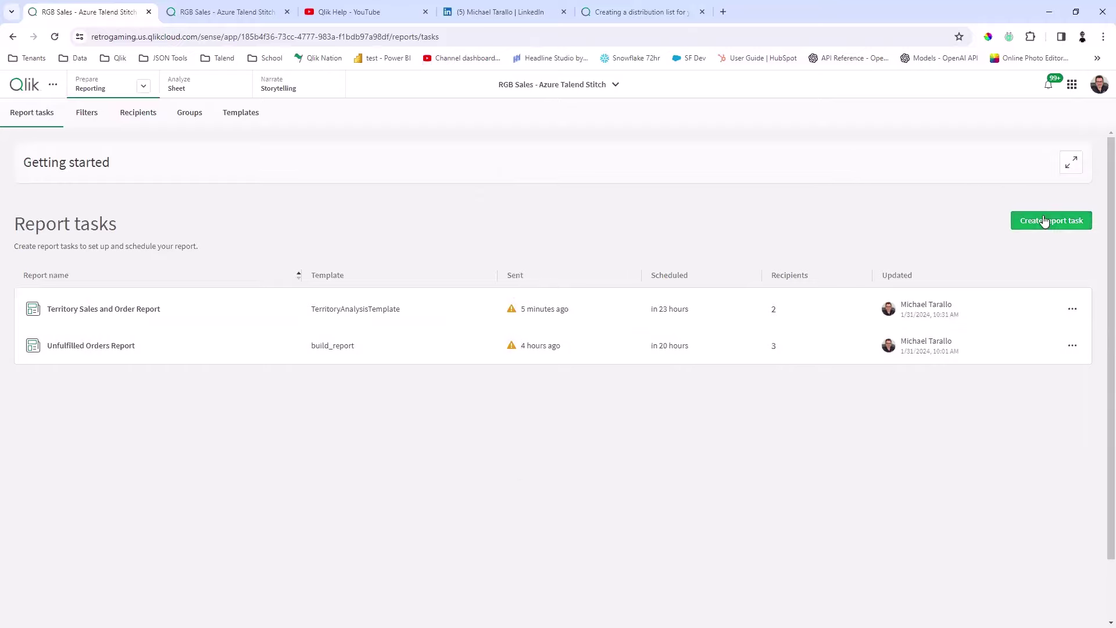
left_click(256, 117)
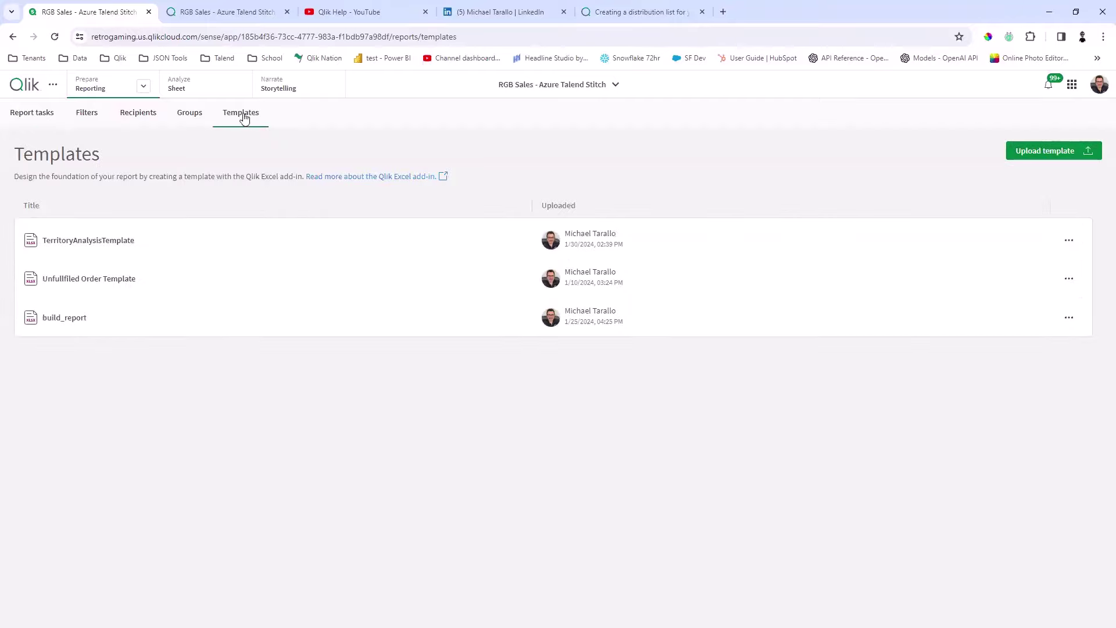
left_click(11, 116)
left_click(1055, 223)
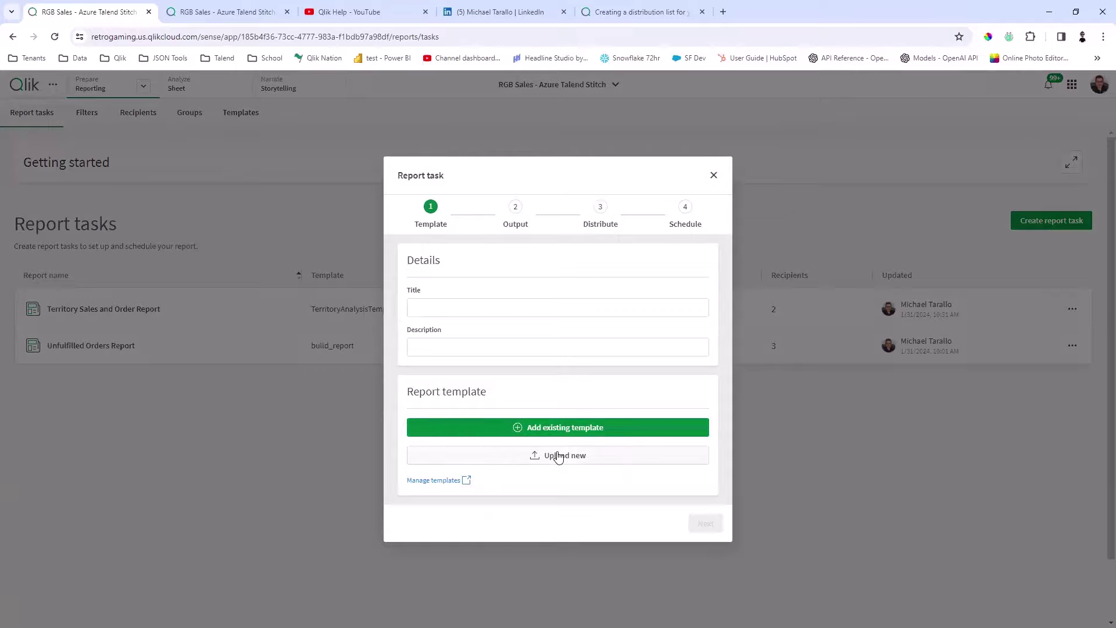
left_click(711, 176)
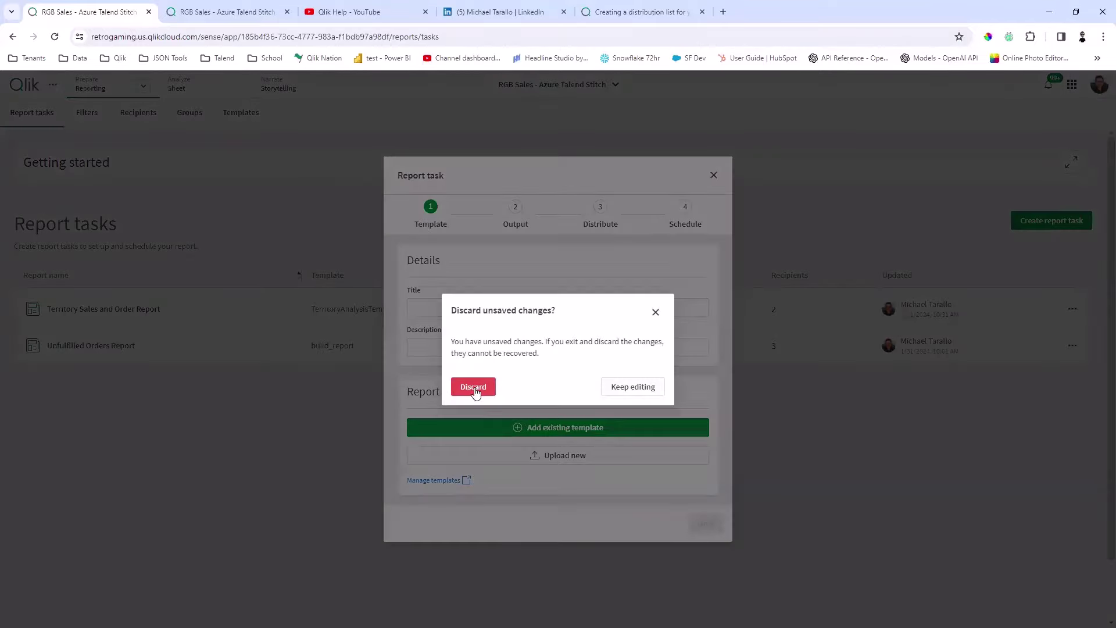
left_click(473, 389)
Try to upload domoretemplate.xlsx from the OneDrive - QlikTech Inc folder as a new report template.
left_click(252, 113)
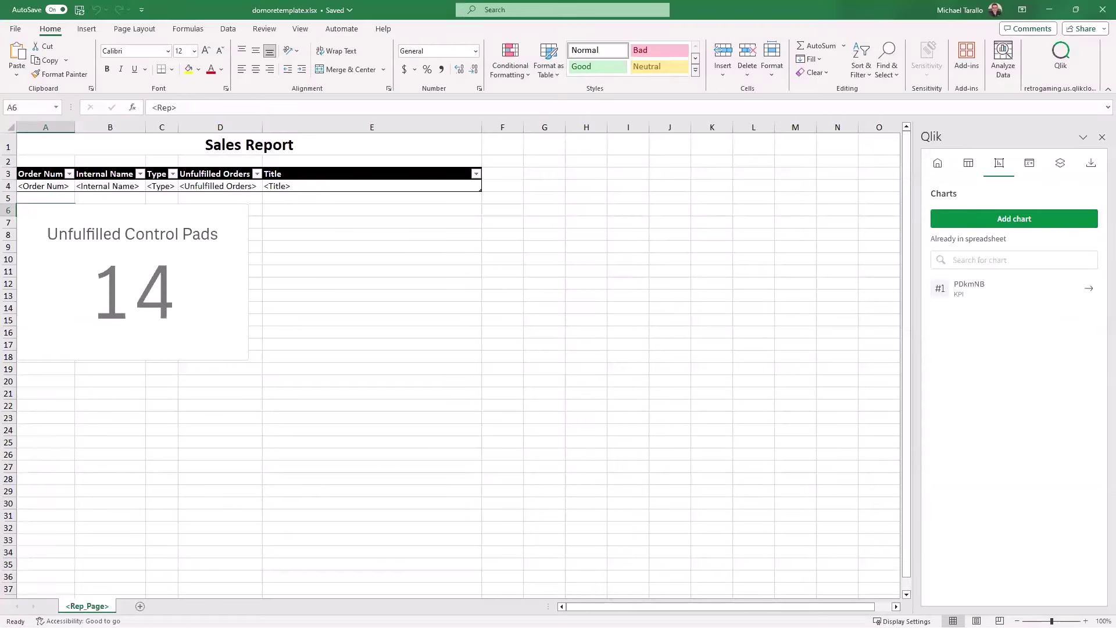
left_click(1049, 10)
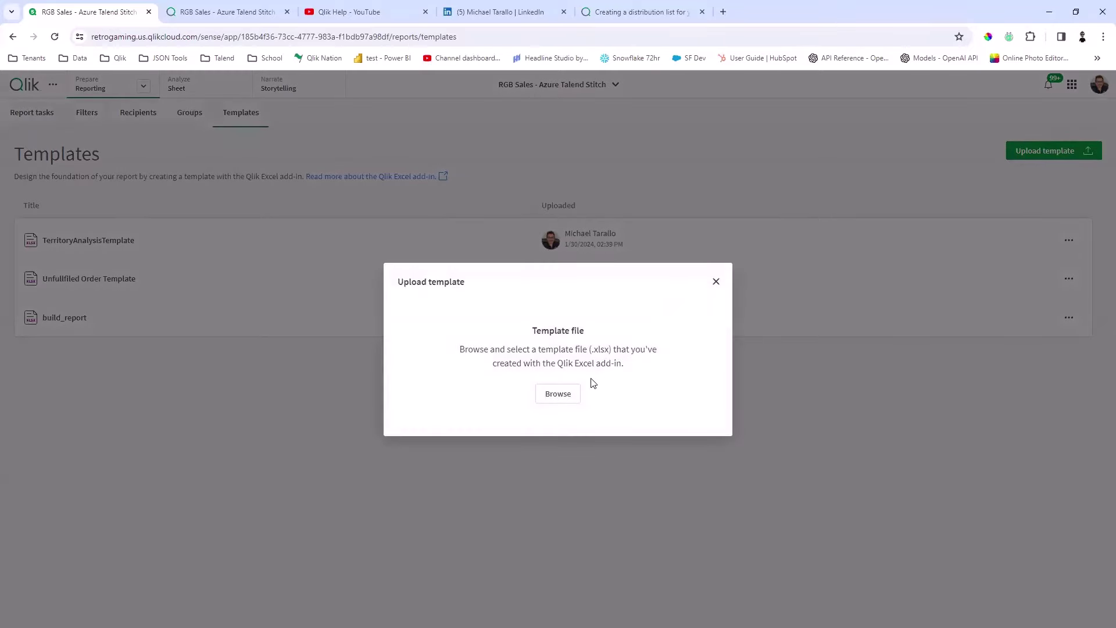
left_click(571, 391)
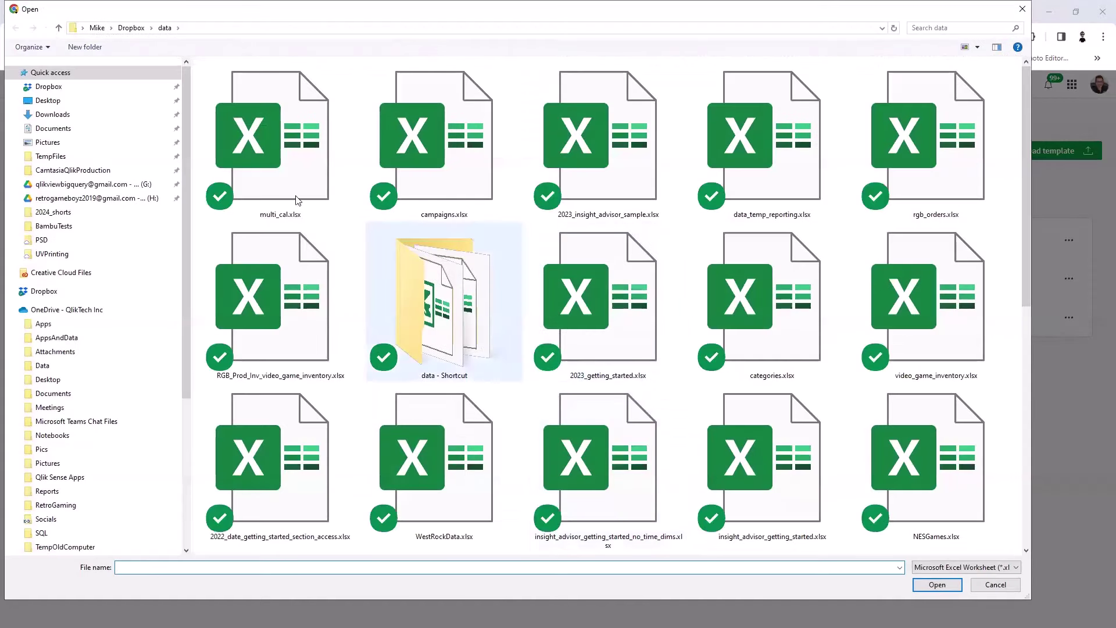
left_click(109, 310)
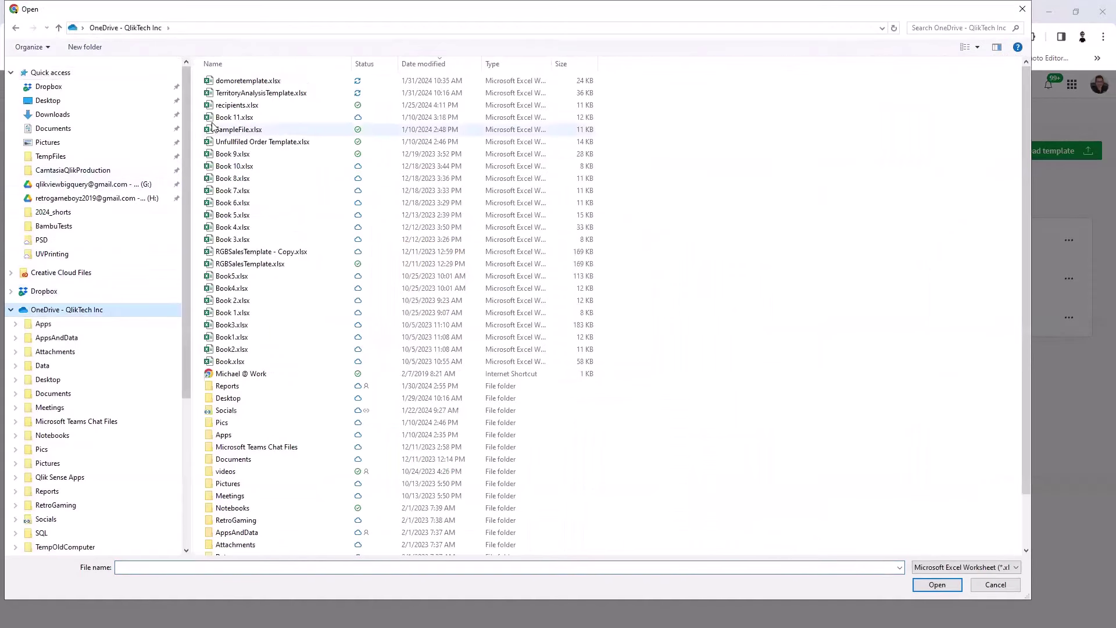
double_click(256, 82)
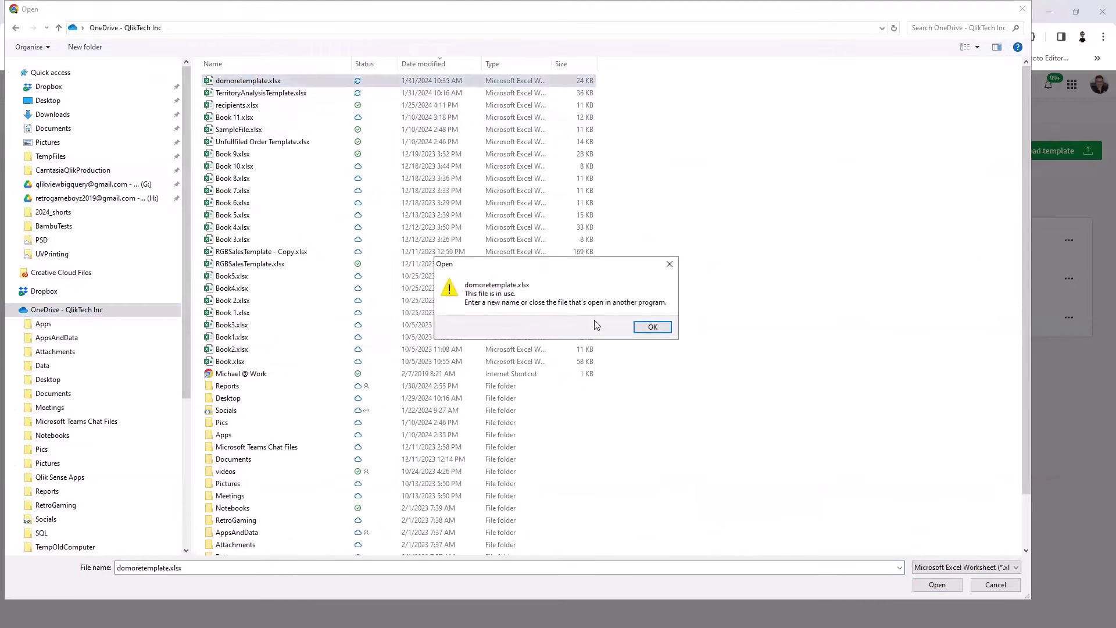
left_click(653, 327)
Close the template workbook in Excel and upload domoretemplate.xlsx to the app's report templates.
key("alt+Tab")
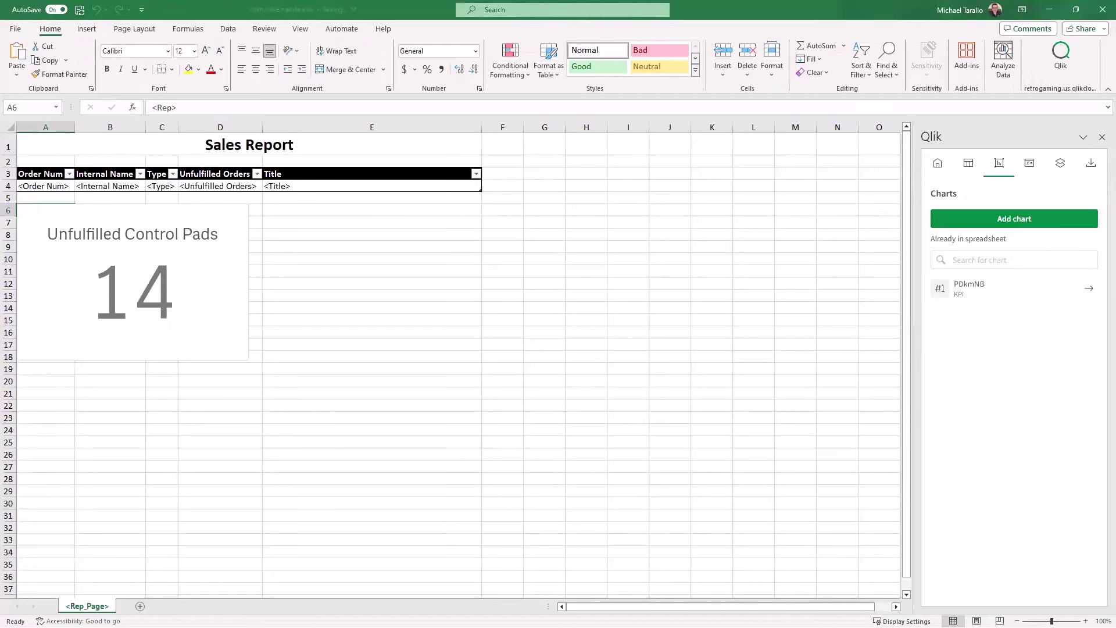
left_click(1102, 9)
key("alt+Tab")
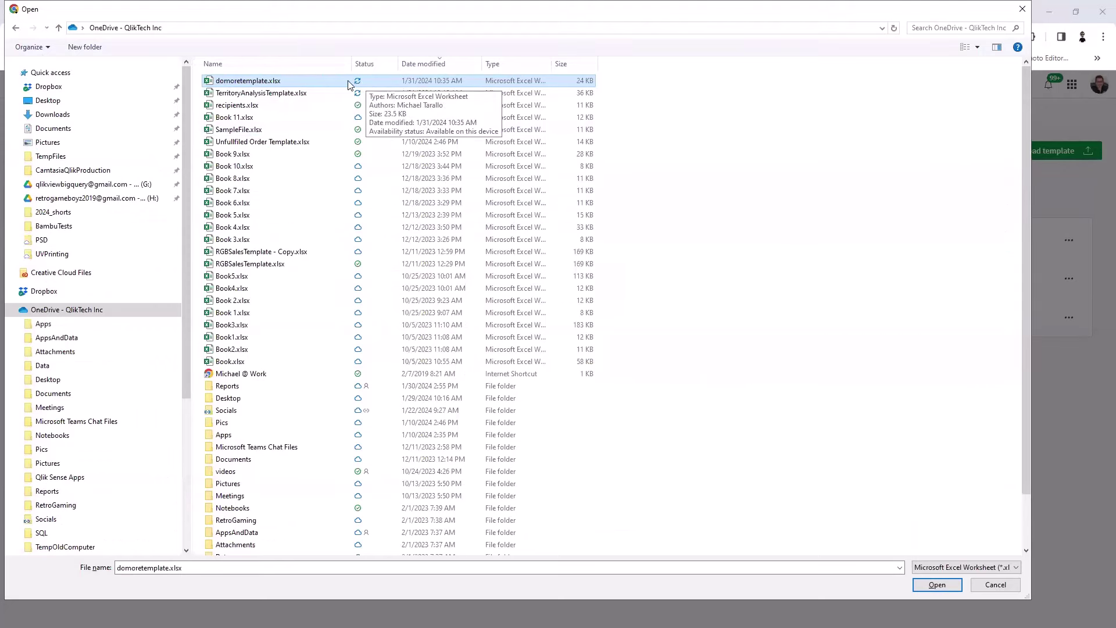
right_click(680, 370)
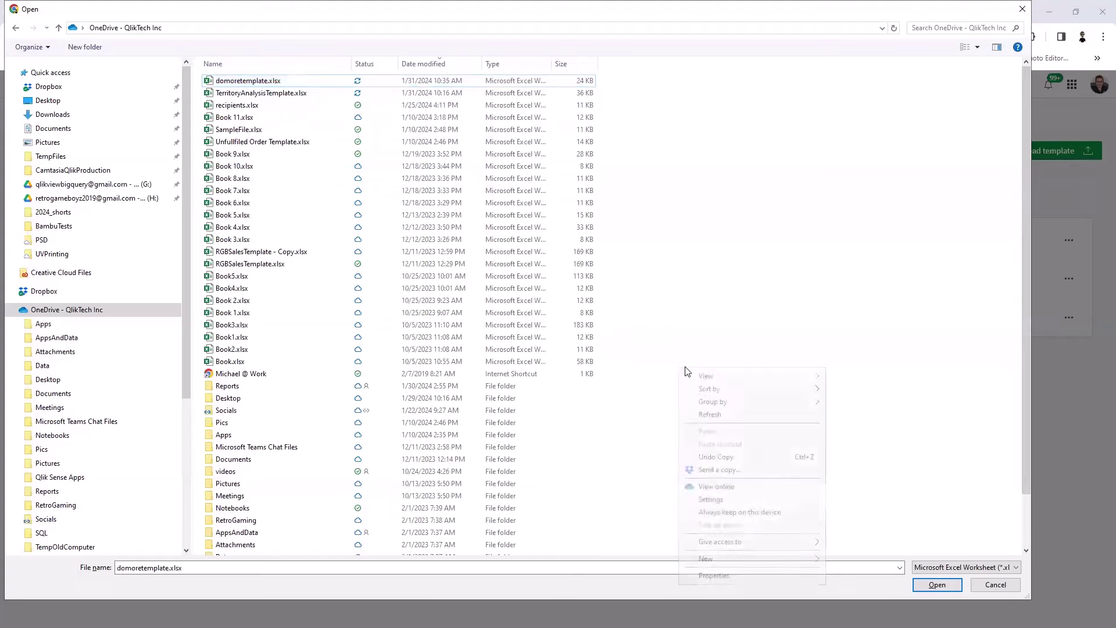
left_click(719, 415)
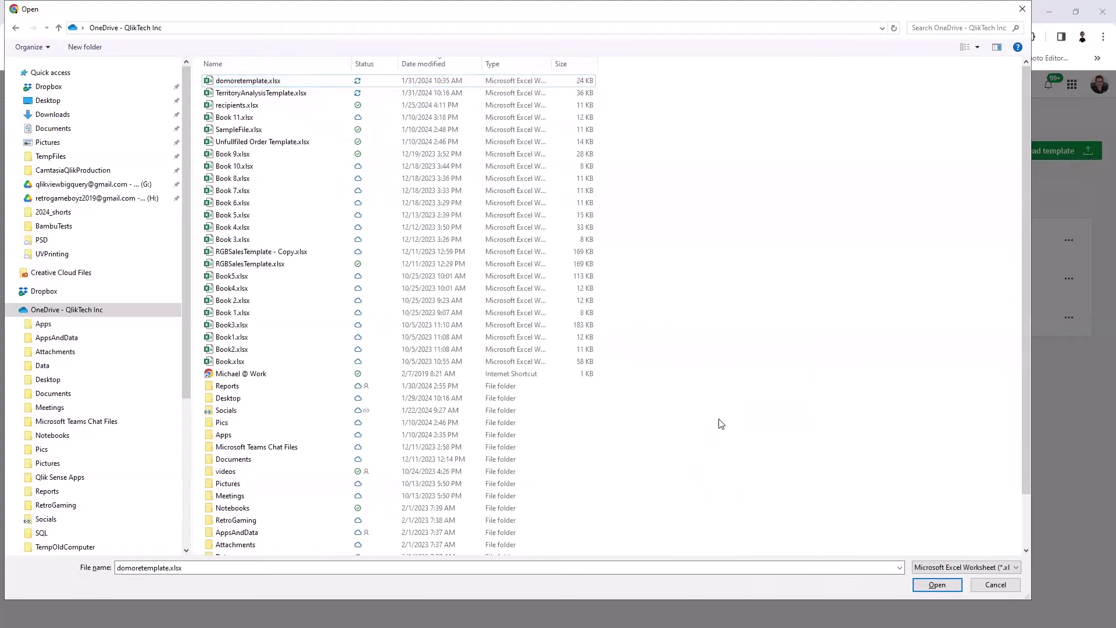
double_click(278, 82)
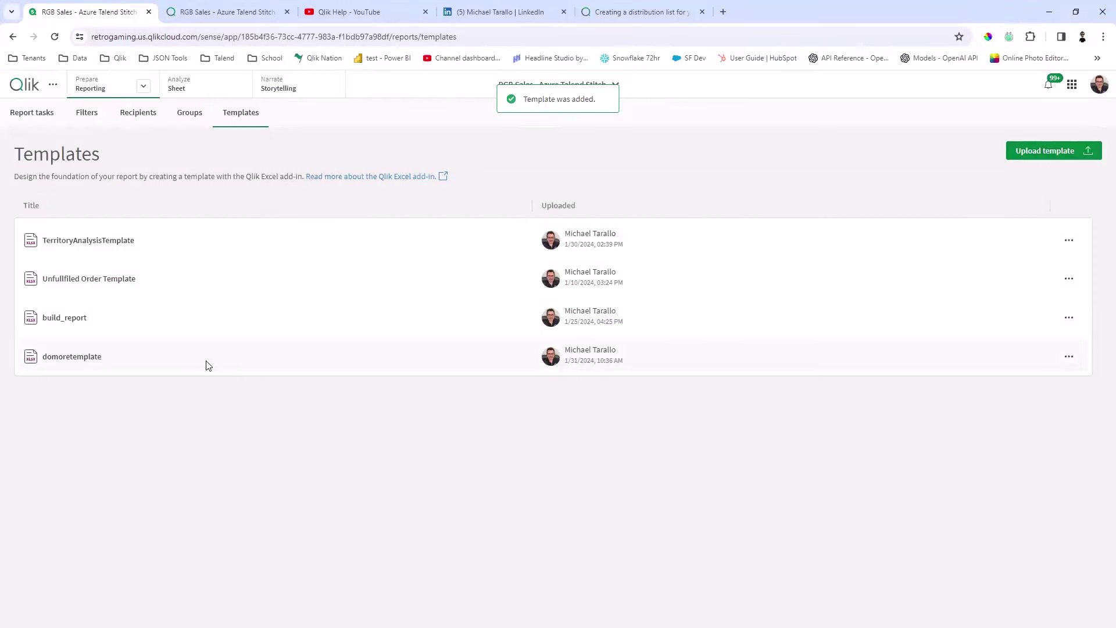
Review the management options for domoretemplate, and view the recipients list with its options for adding recipients and groups.
left_click(1069, 356)
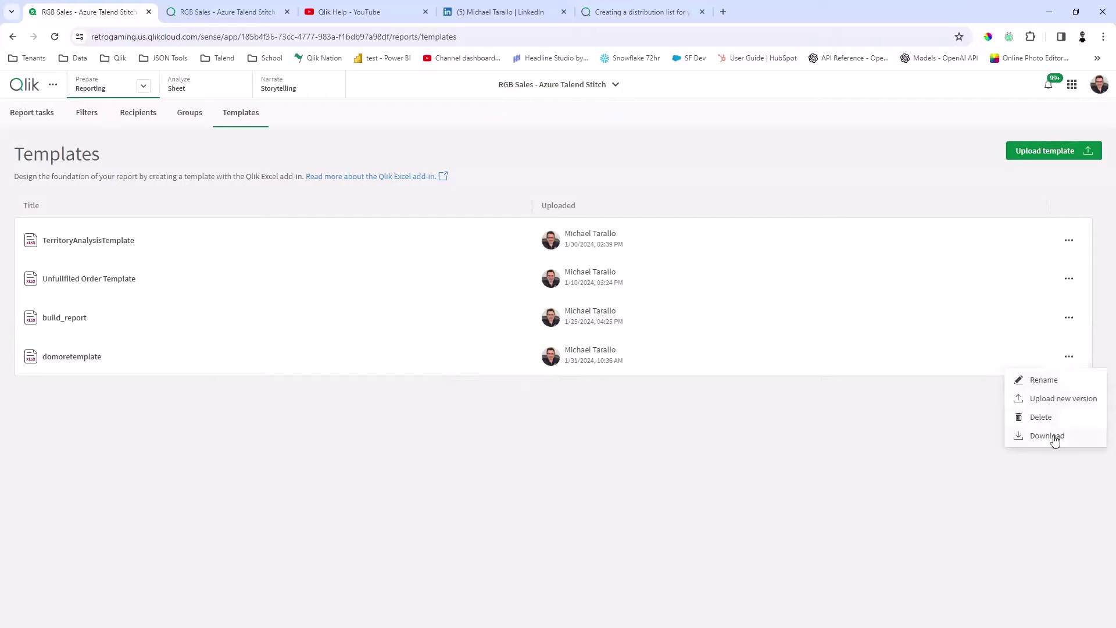
left_click(192, 116)
left_click(150, 119)
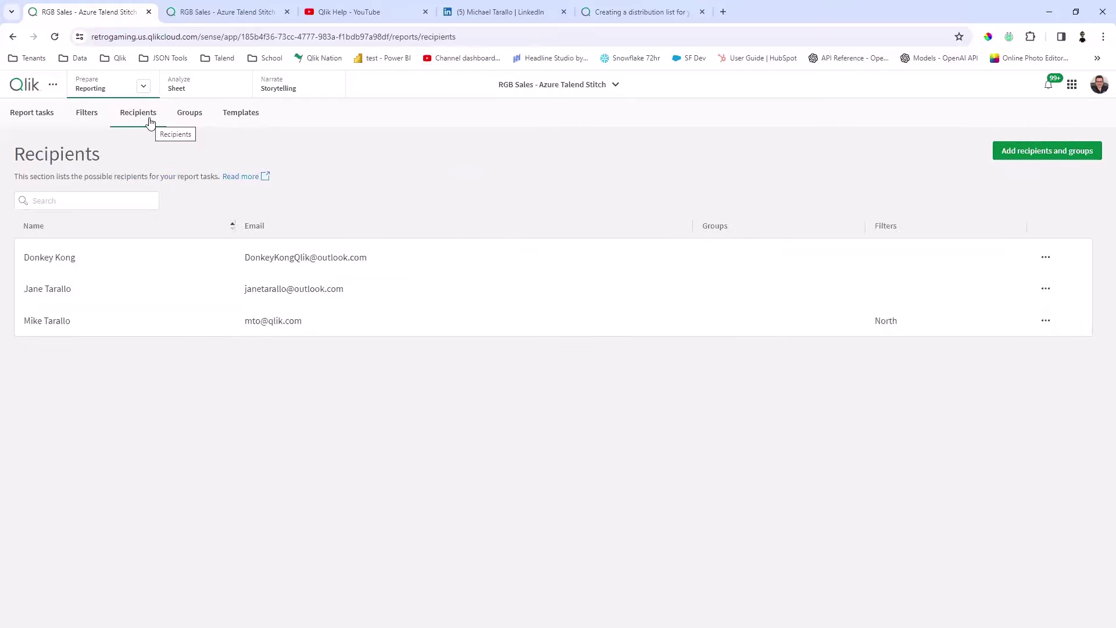
left_click(1034, 155)
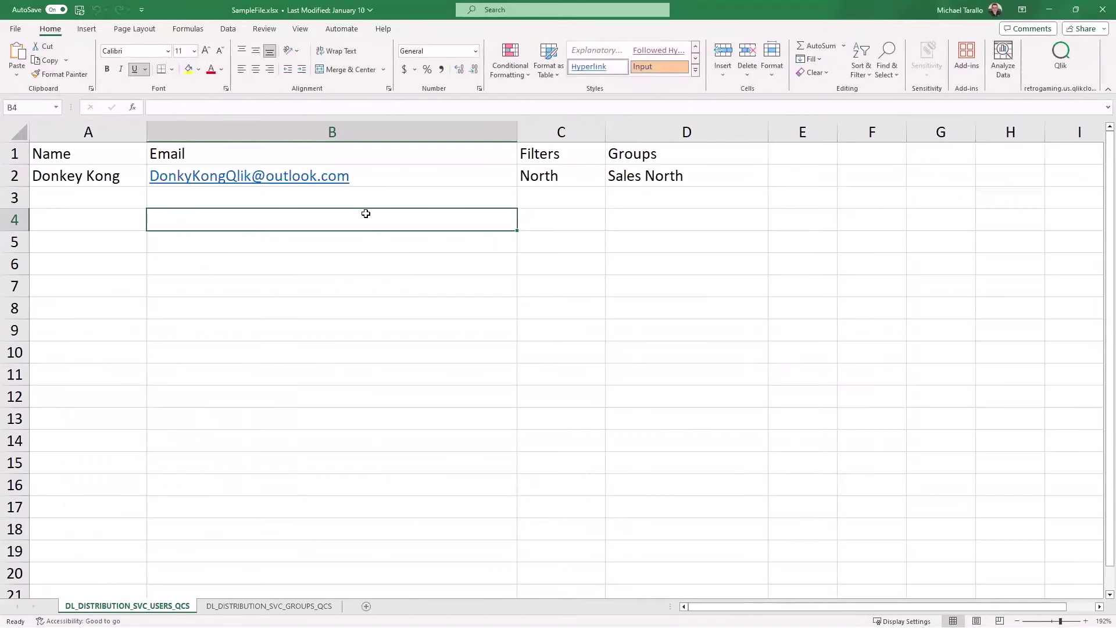
Compare the users and groups sheets in SampleFile.xlsx, and close the sample workbook to return to the recipients list.
left_click(268, 605)
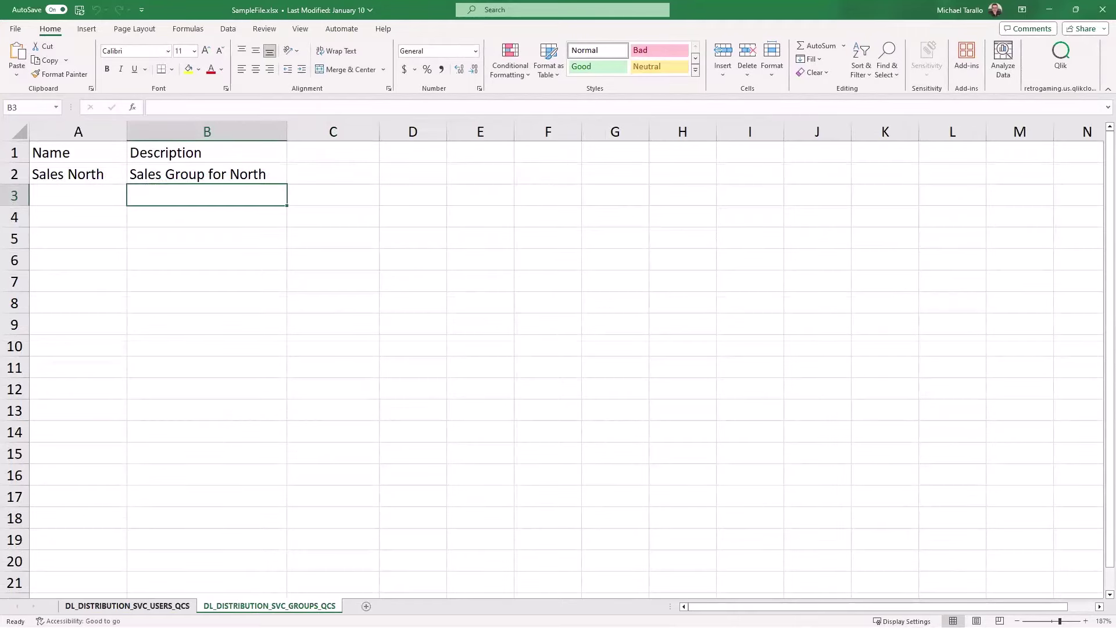
left_click(128, 606)
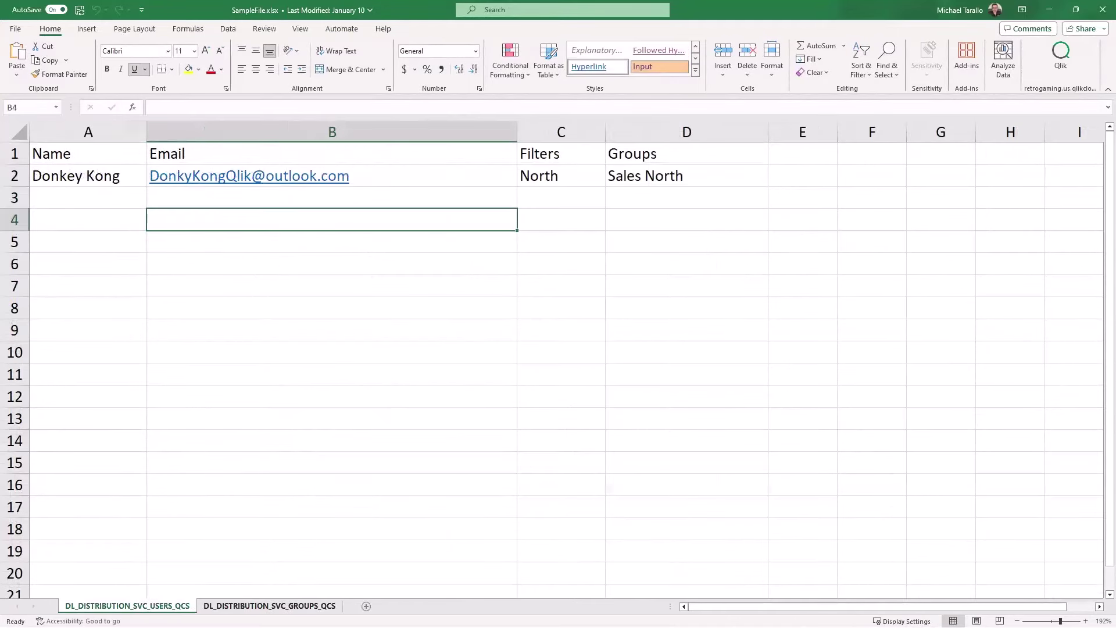
key("ctrl+Page_Down")
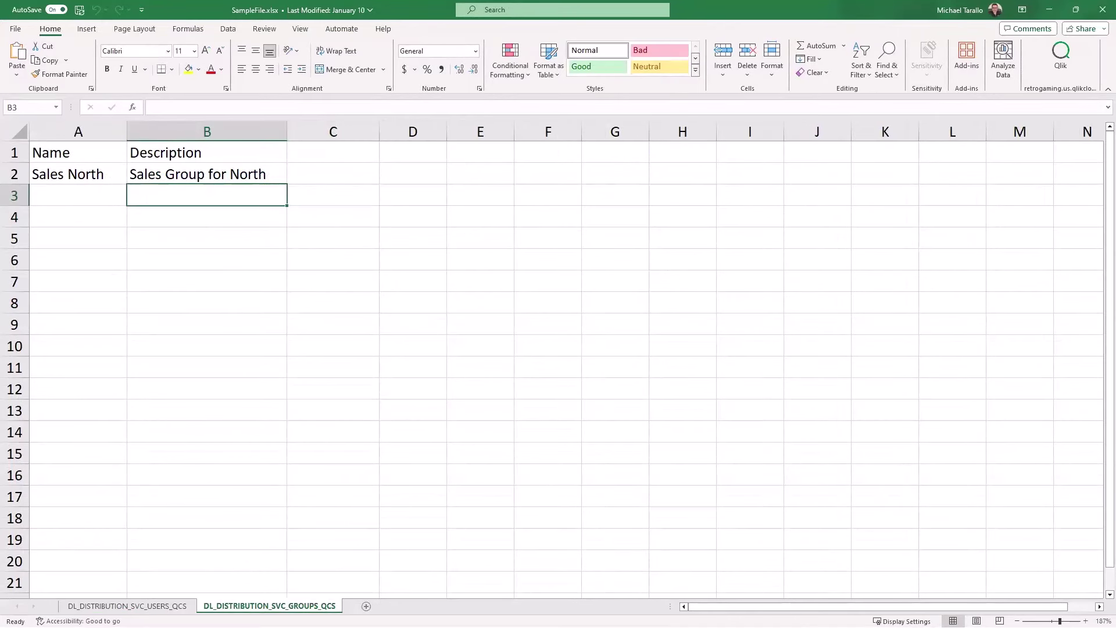
left_click(149, 604)
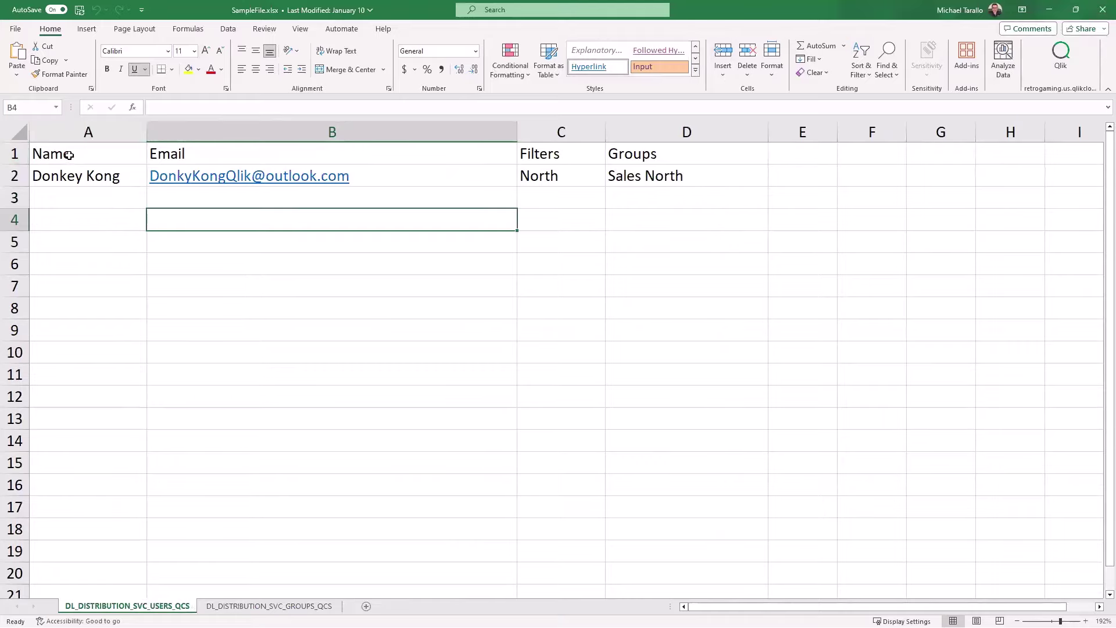
left_click(239, 606)
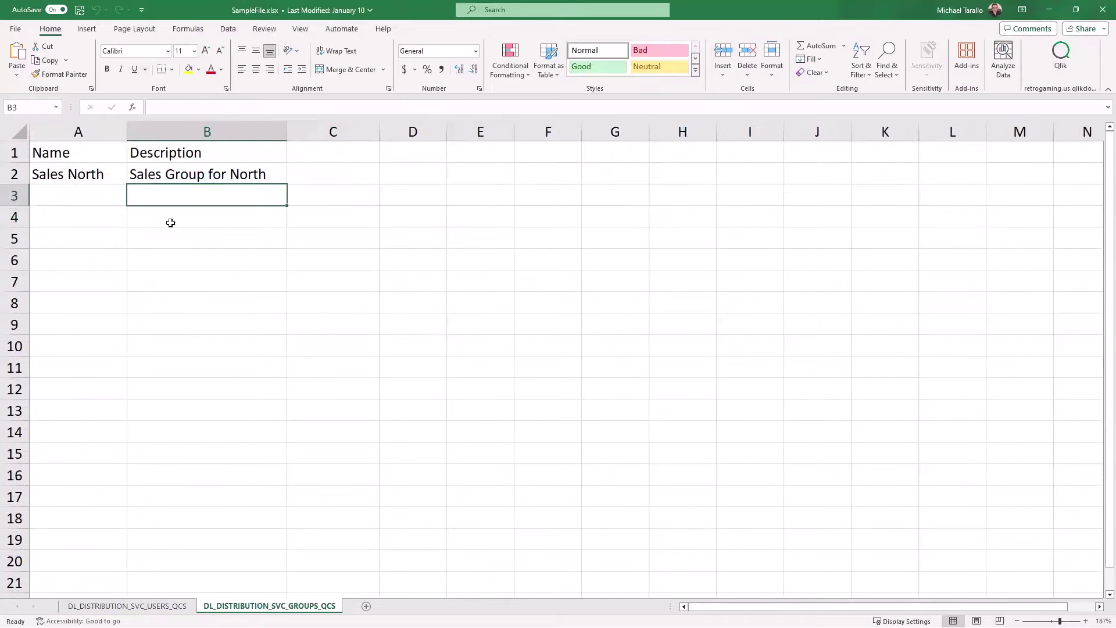
left_click(1100, 9)
left_click(1049, 9)
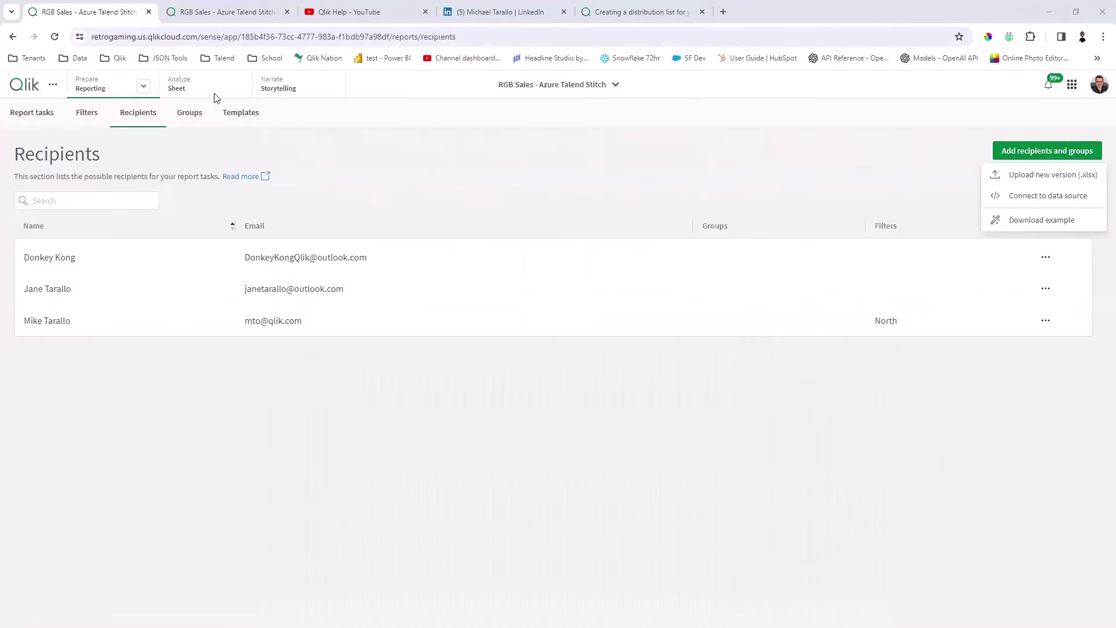
Open the app's data load editor in a new browser tab at the Distribution List section.
left_click(143, 93)
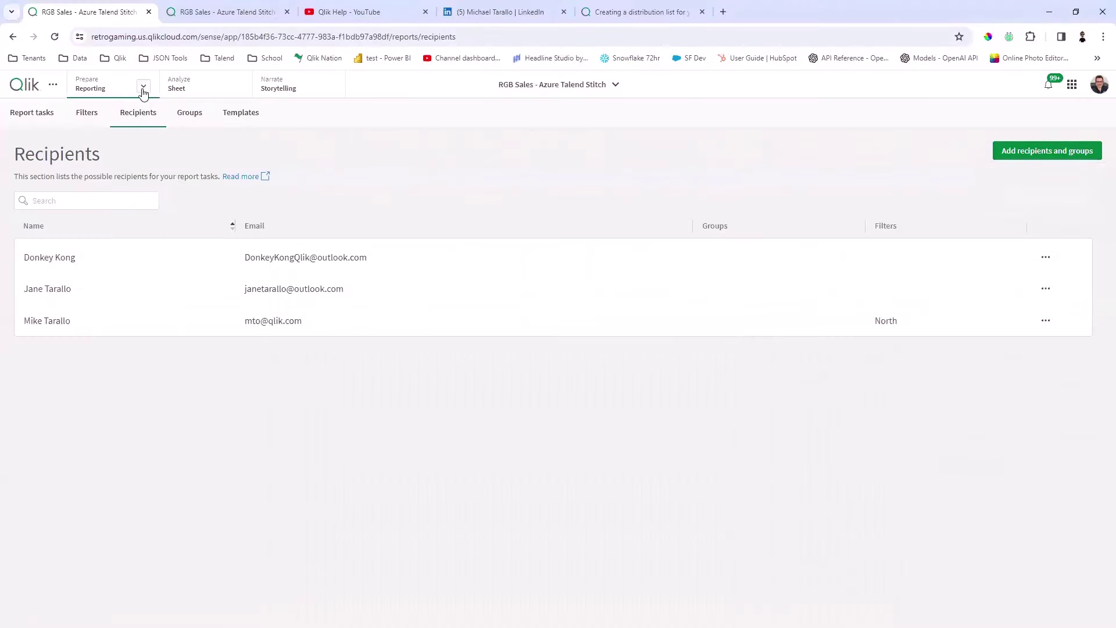
left_click(143, 93)
left_click(164, 132)
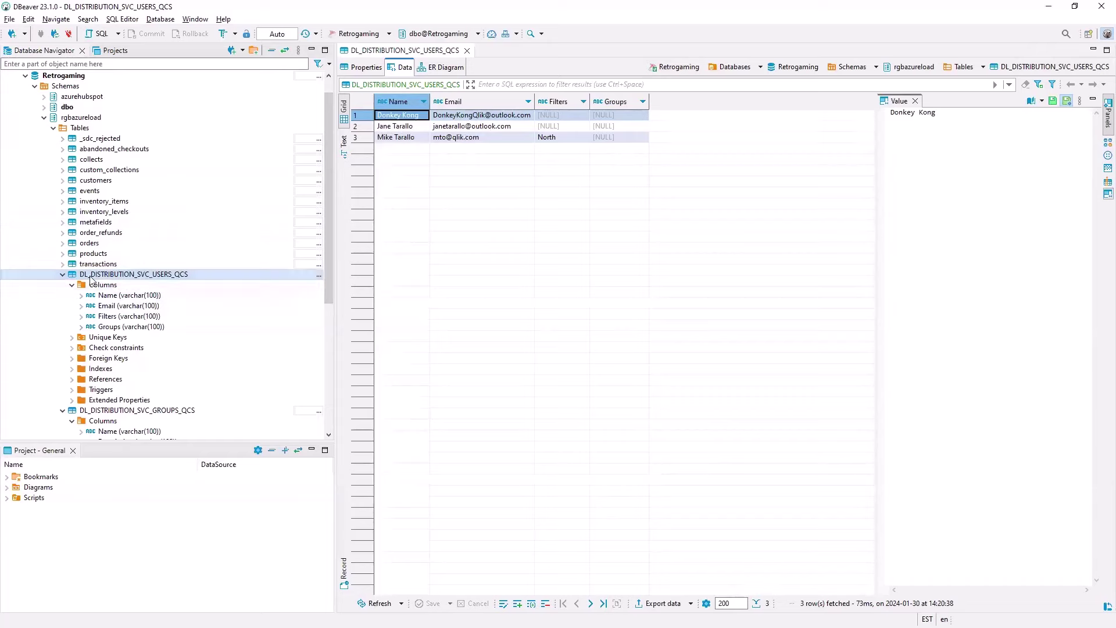
In DBeaver, examine the DL_DISTRIBUTION_SVC_USERS_QCS and DL_DISTRIBUTION_SVC_GROUPS_QCS tables and their columns, and return to the browser.
left_click(63, 275)
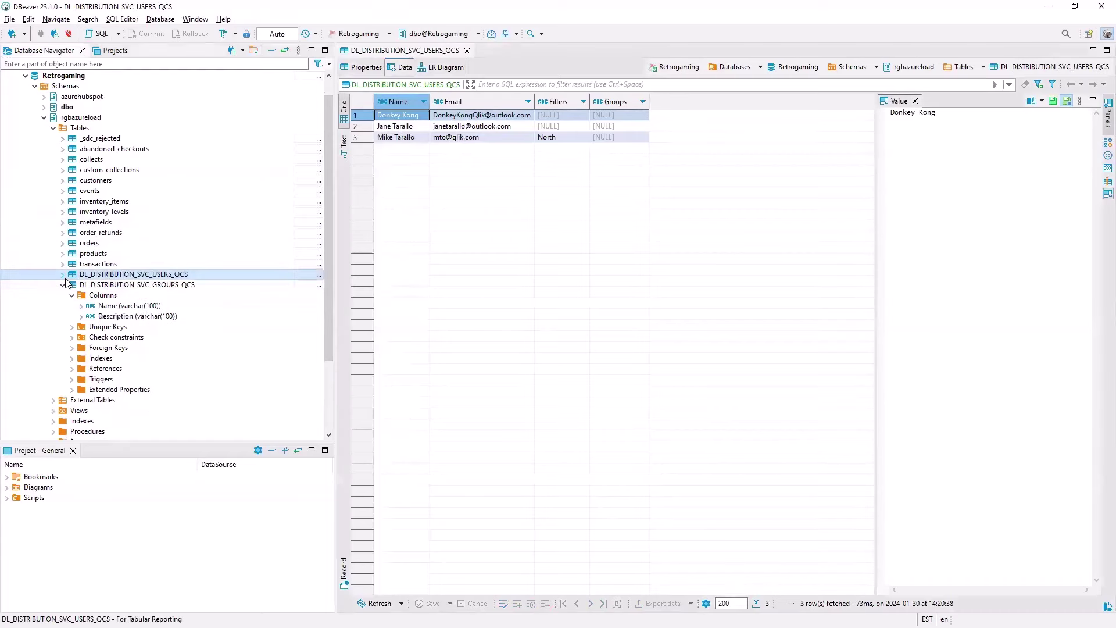
left_click(101, 298)
left_click(106, 307)
left_click(113, 316)
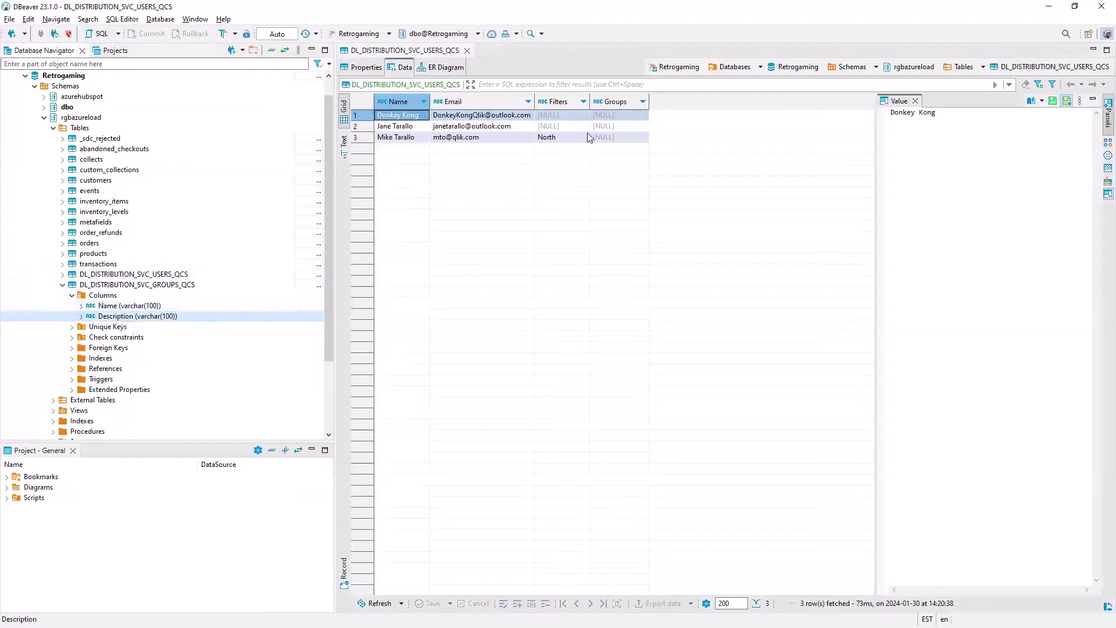
left_click(1046, 7)
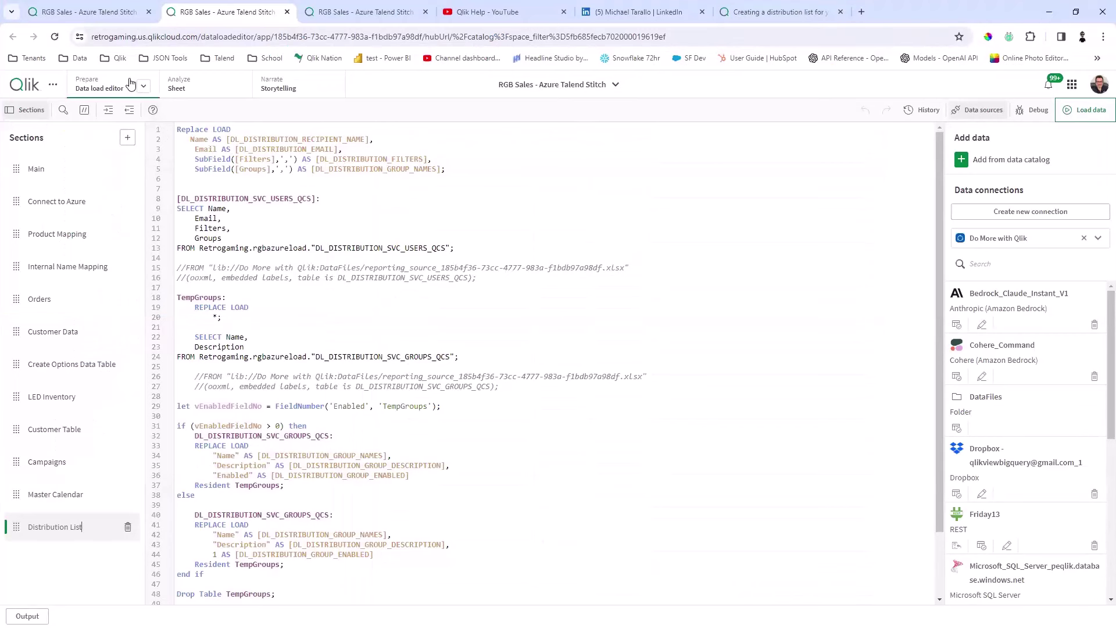
Return to the recipients list and check the options for the recipient assigned the North filter.
left_click(93, 12)
left_click(366, 388)
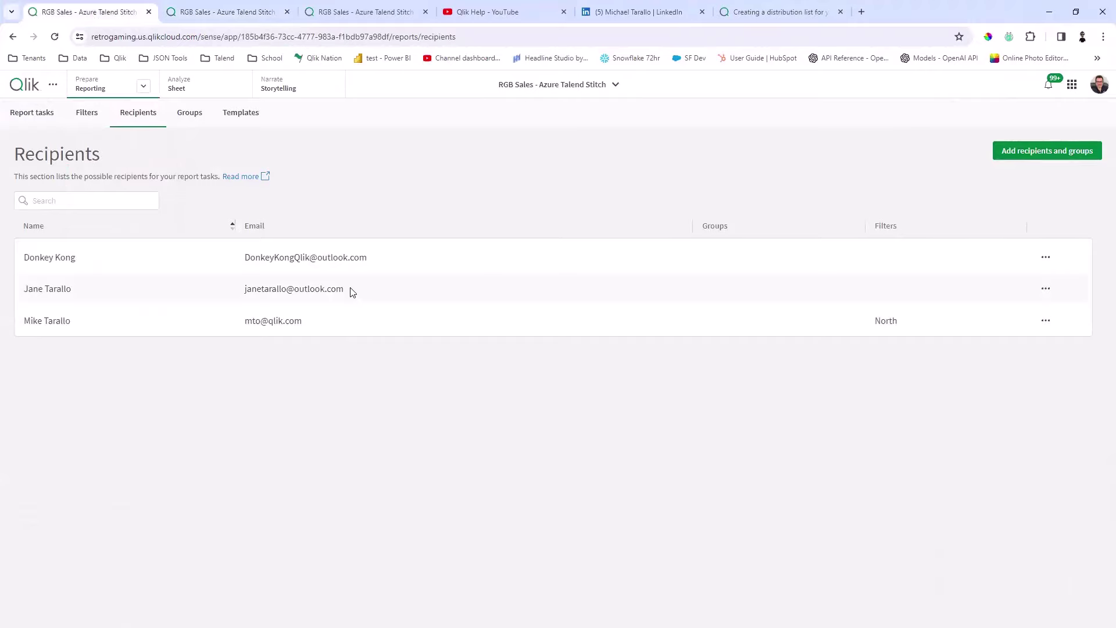
left_click(1046, 320)
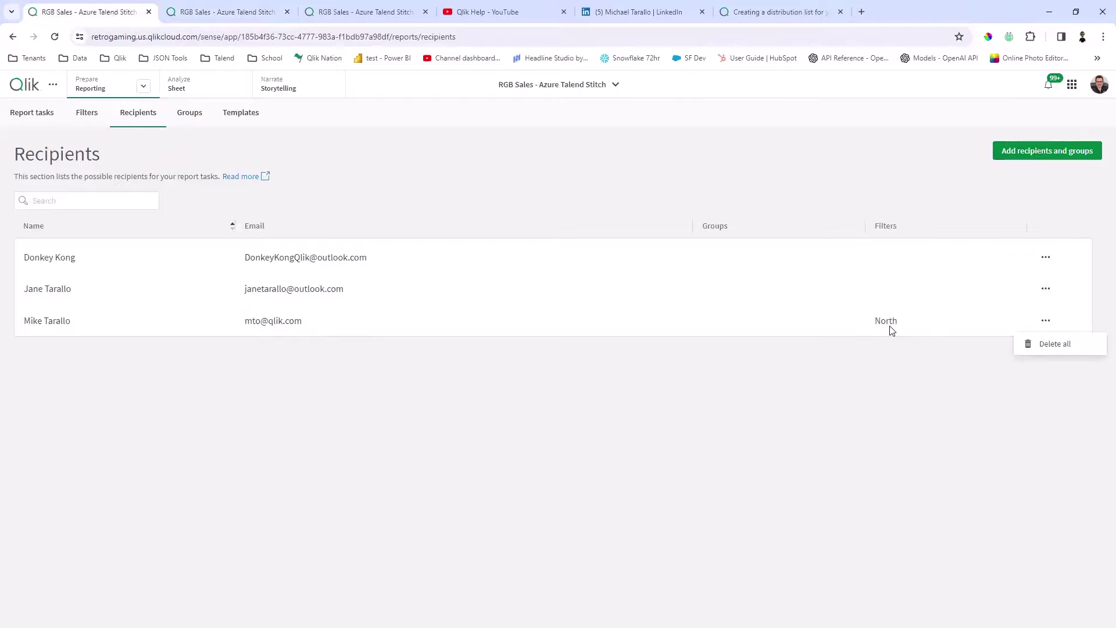
left_click(859, 329)
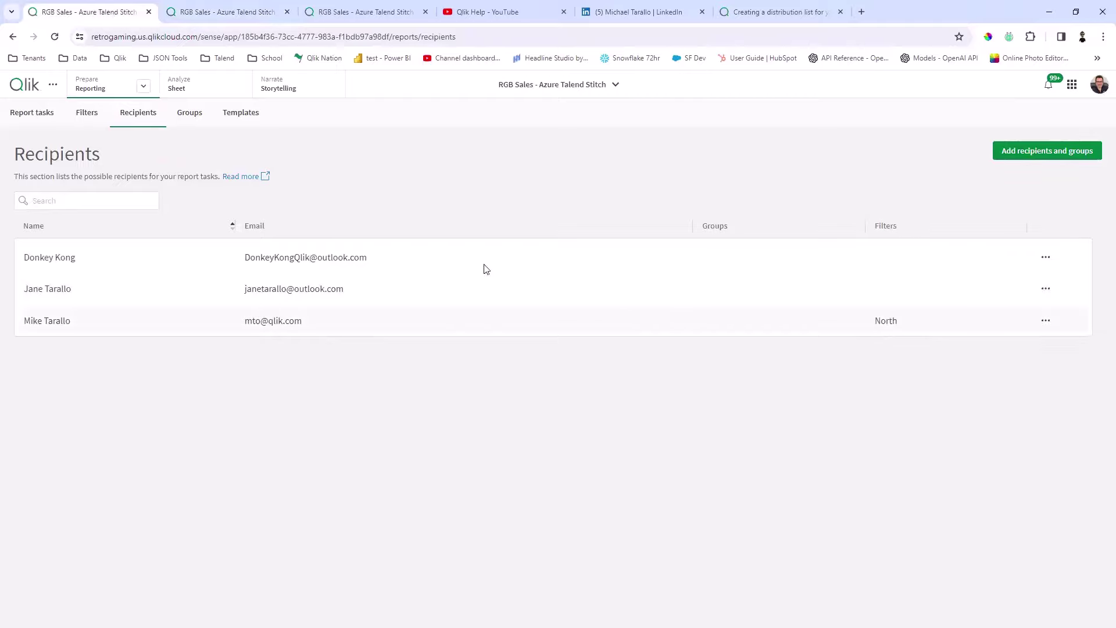
Open the report filters and view the blank form for a new filter group without saving it.
left_click(95, 120)
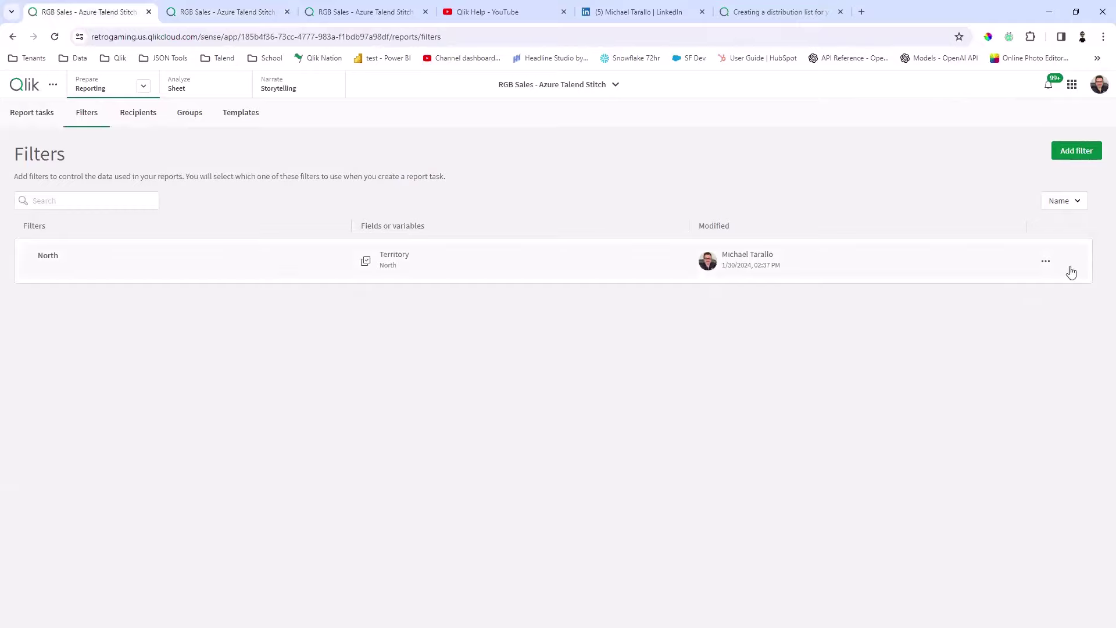
left_click(1075, 154)
left_click(1049, 180)
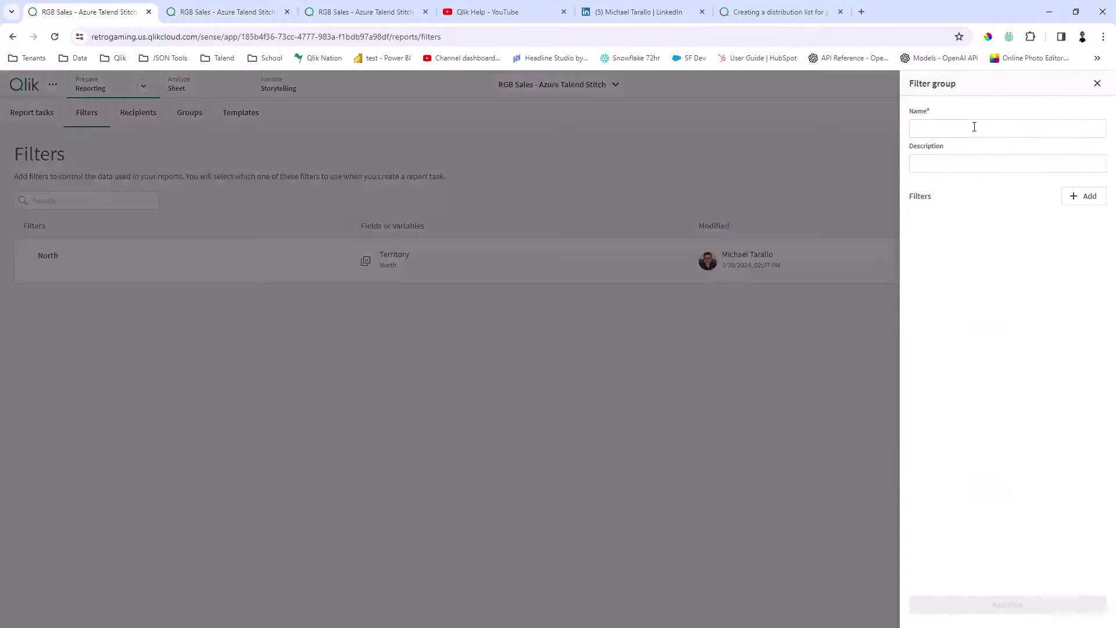
left_click(1096, 85)
Open the North filter group for editing and view the value selection of its Territory filter.
left_click(1049, 269)
left_click(1046, 291)
left_click(998, 129)
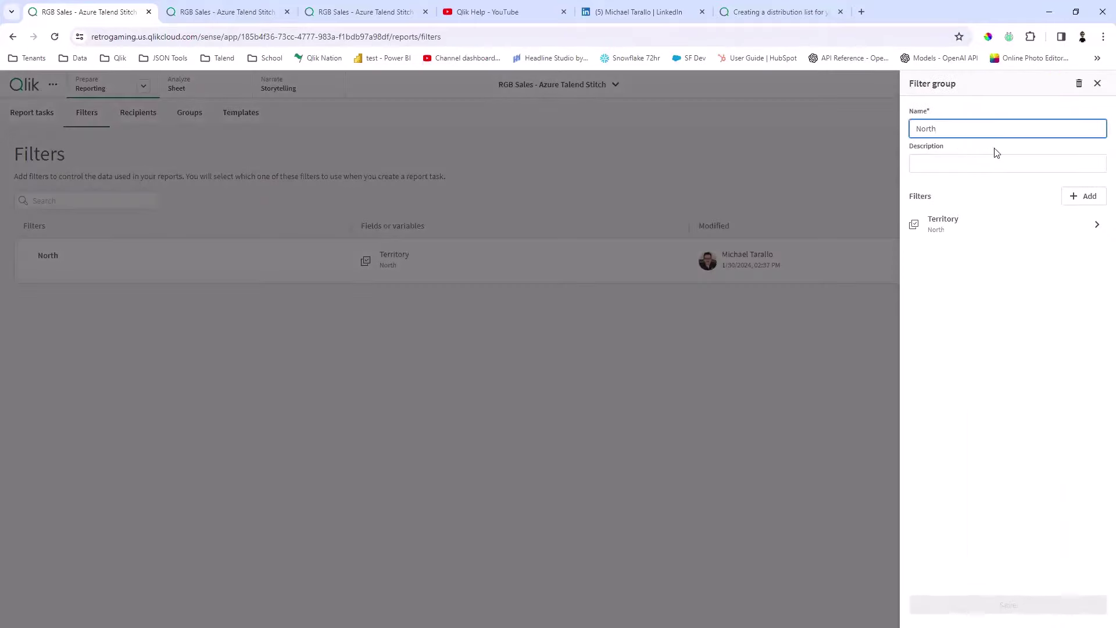
left_click(989, 162)
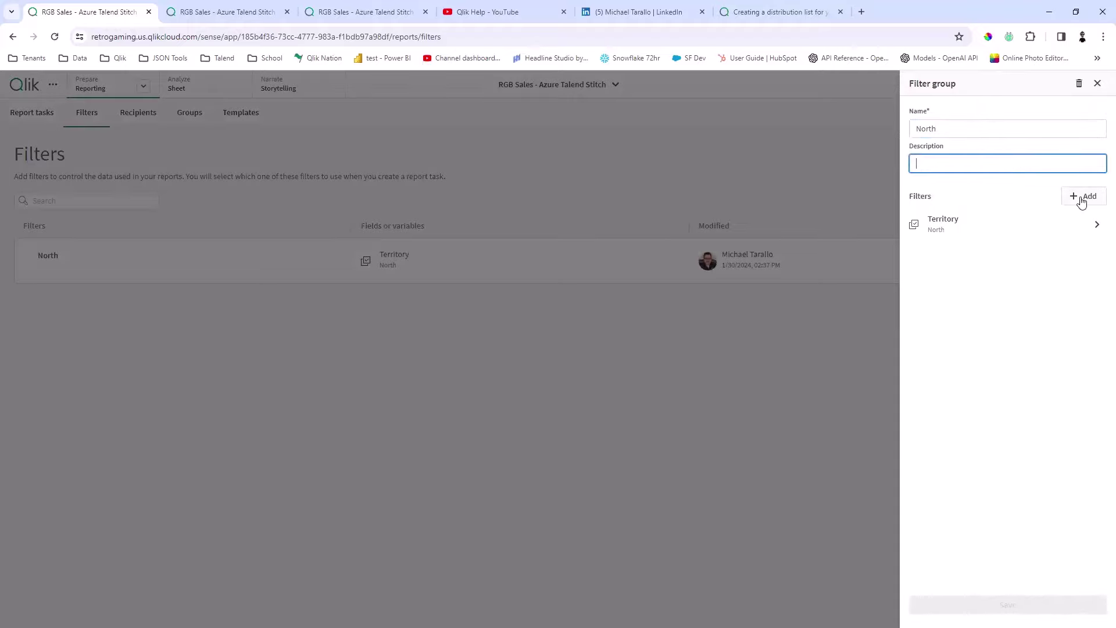
left_click(1096, 225)
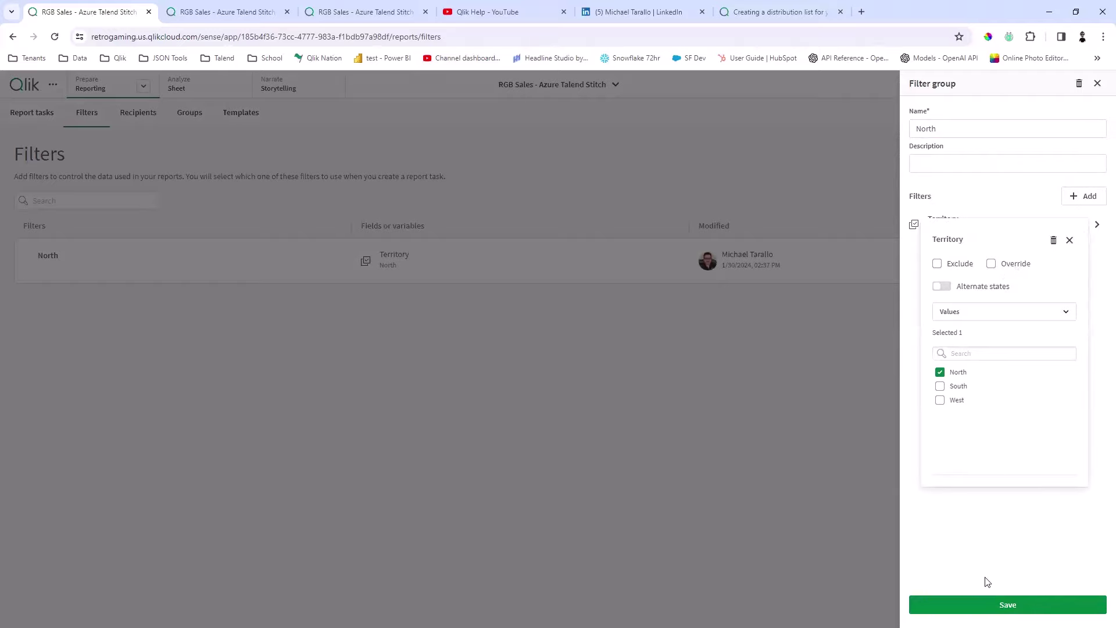
Close the North filter group, discarding its changes, and start a new report task titled "Do More Task".
left_click(1097, 84)
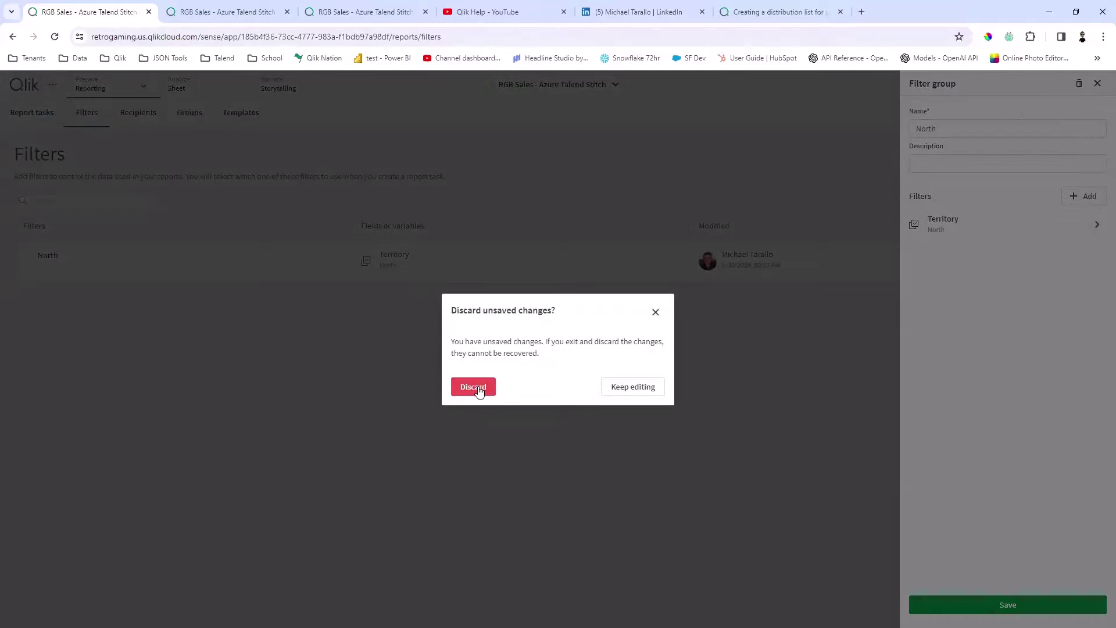
left_click(478, 391)
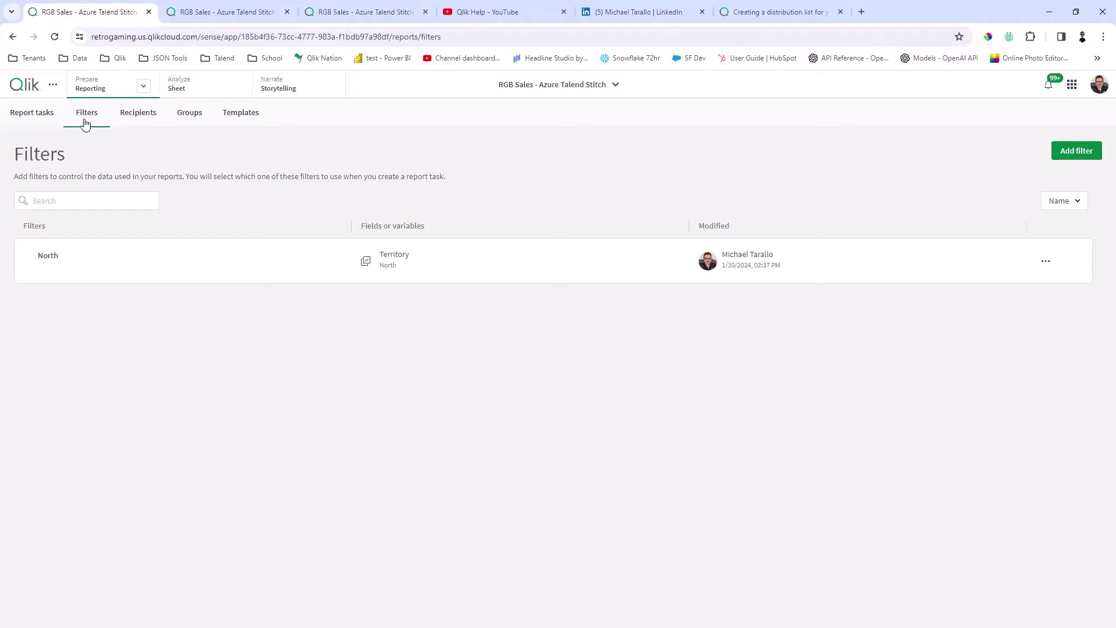
left_click(47, 119)
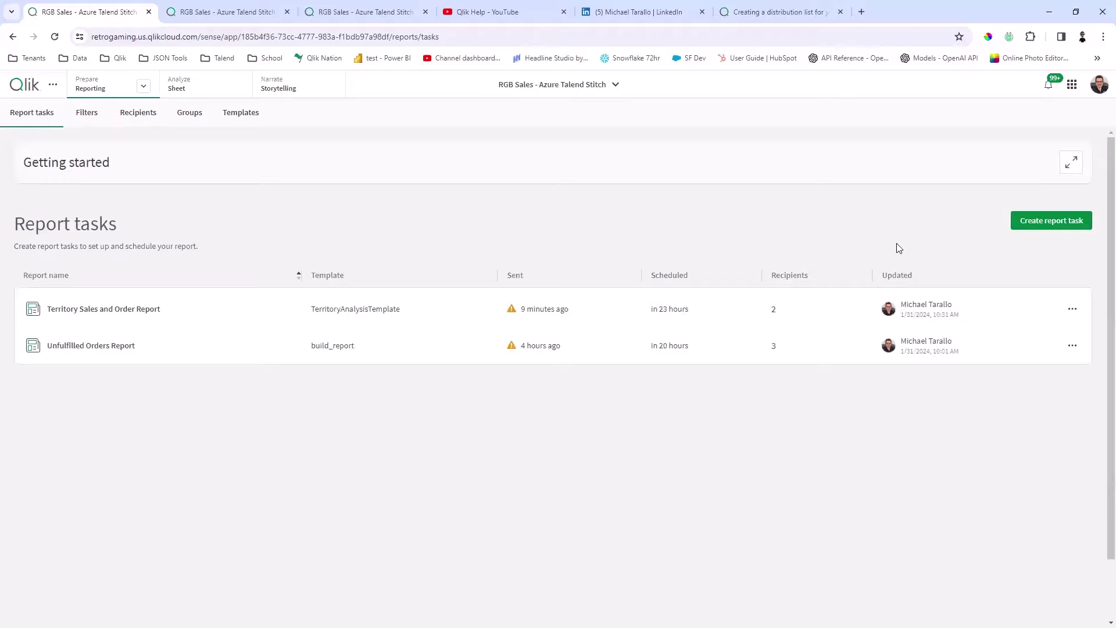
left_click(1051, 220)
left_click(541, 304)
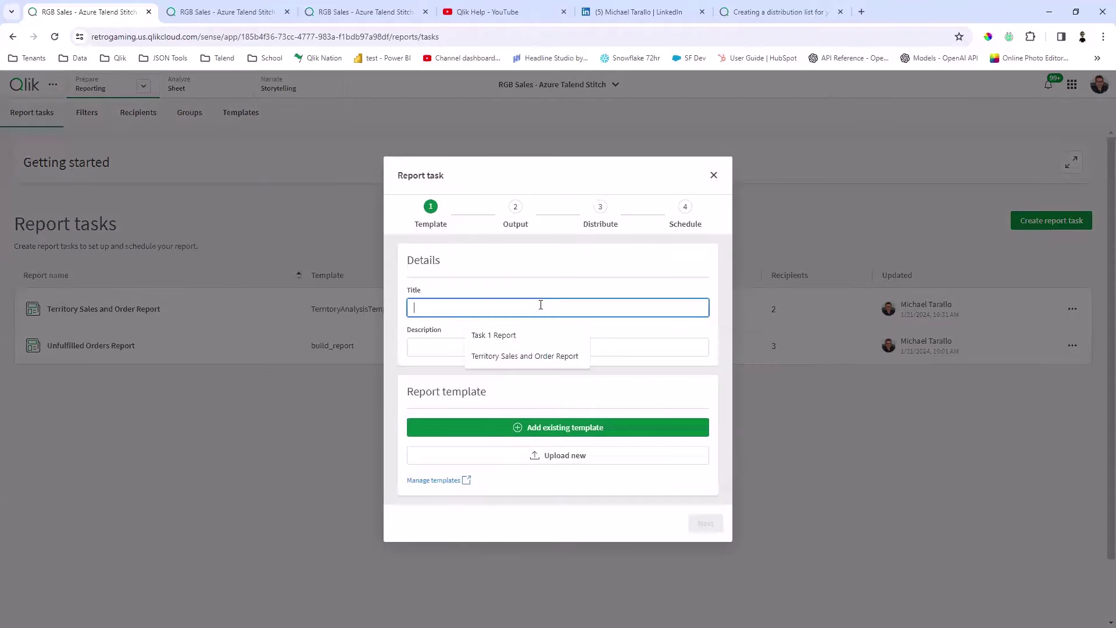
type("Do More Tas")
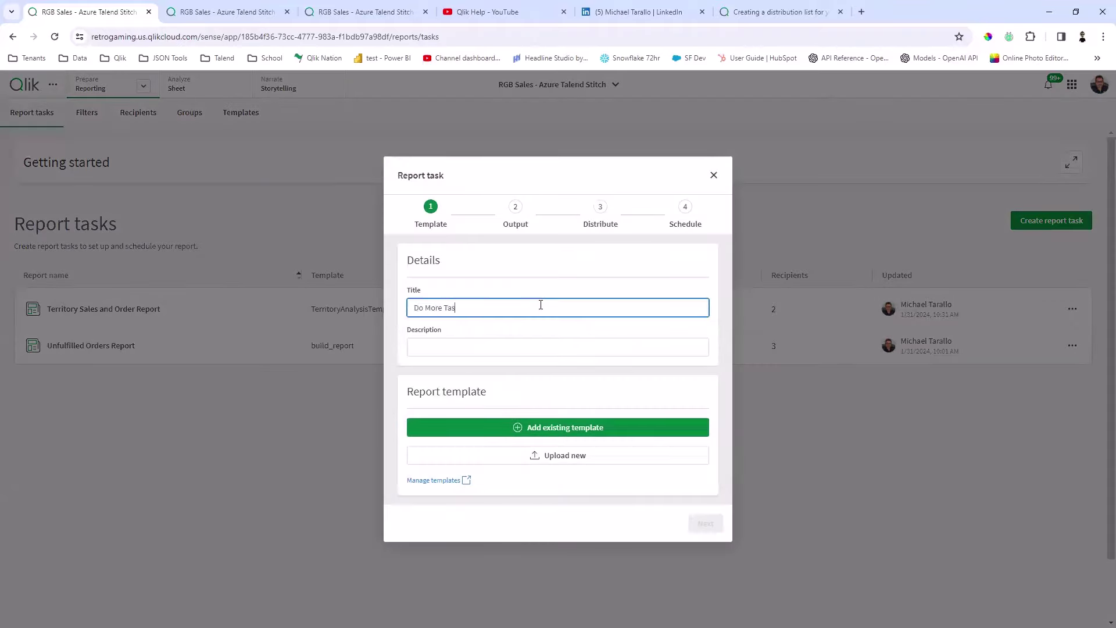
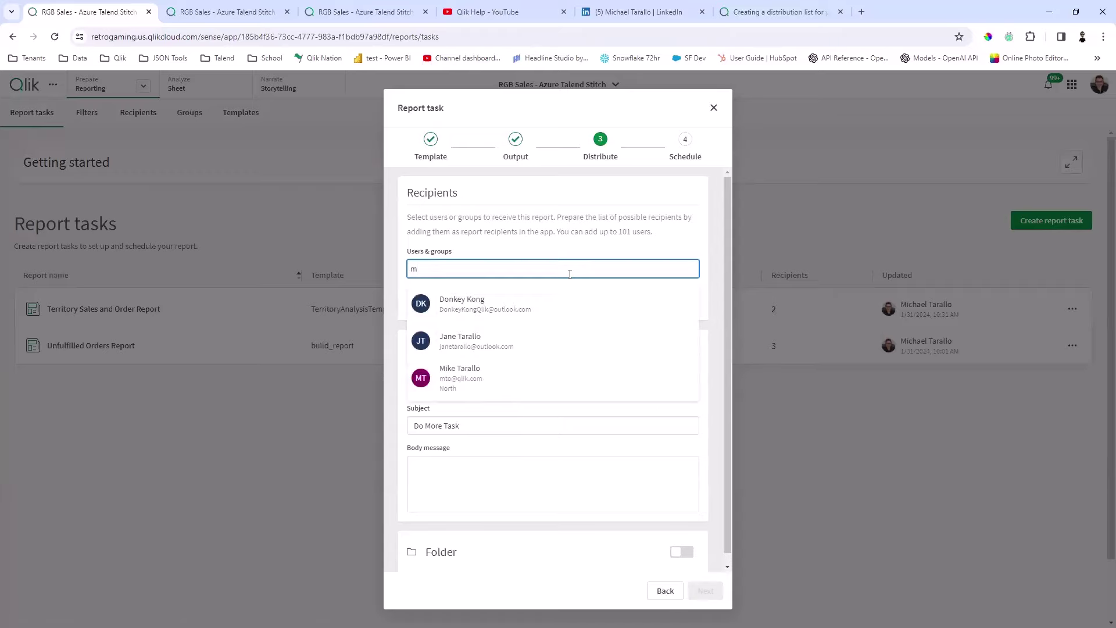
Add the recipient assigned the North filter and the game-character recipient to the report task's distribution.
type("i")
key("Down")
key("Return")
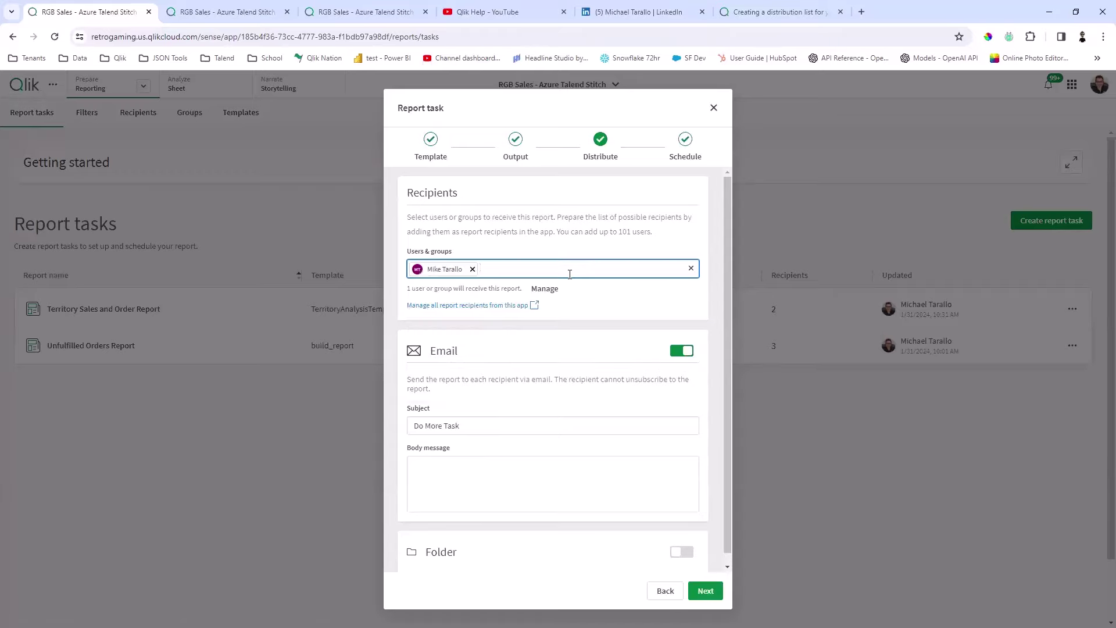
type("don")
key("Return")
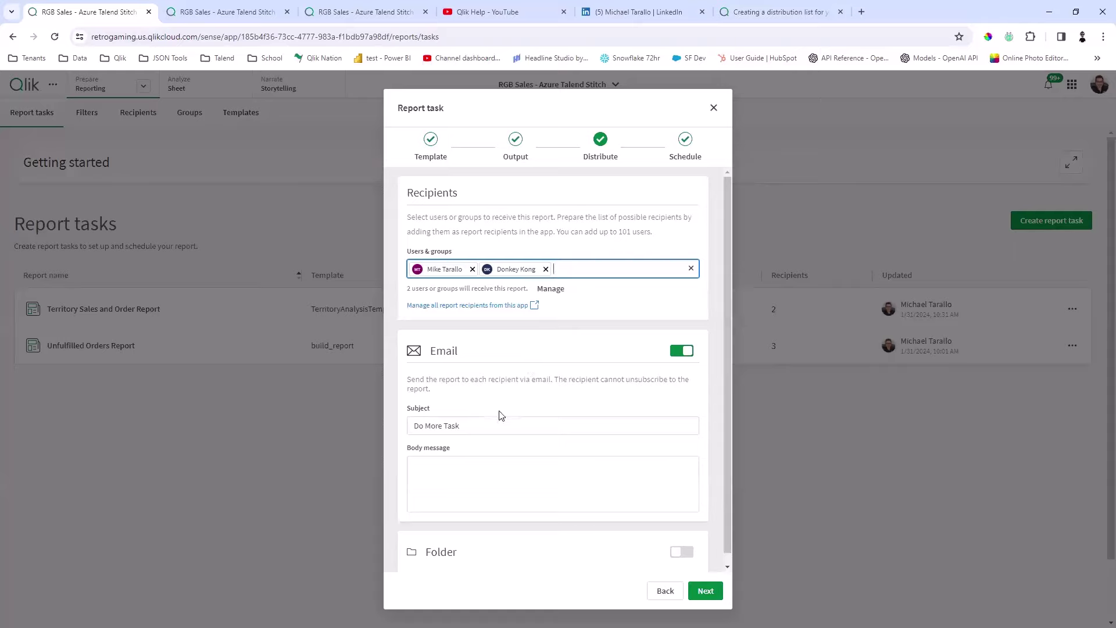
Review the task's email subject and body fields and the SharePoint folder delivery options, leaving folder delivery switched off.
scroll(607, 371, "down", 1)
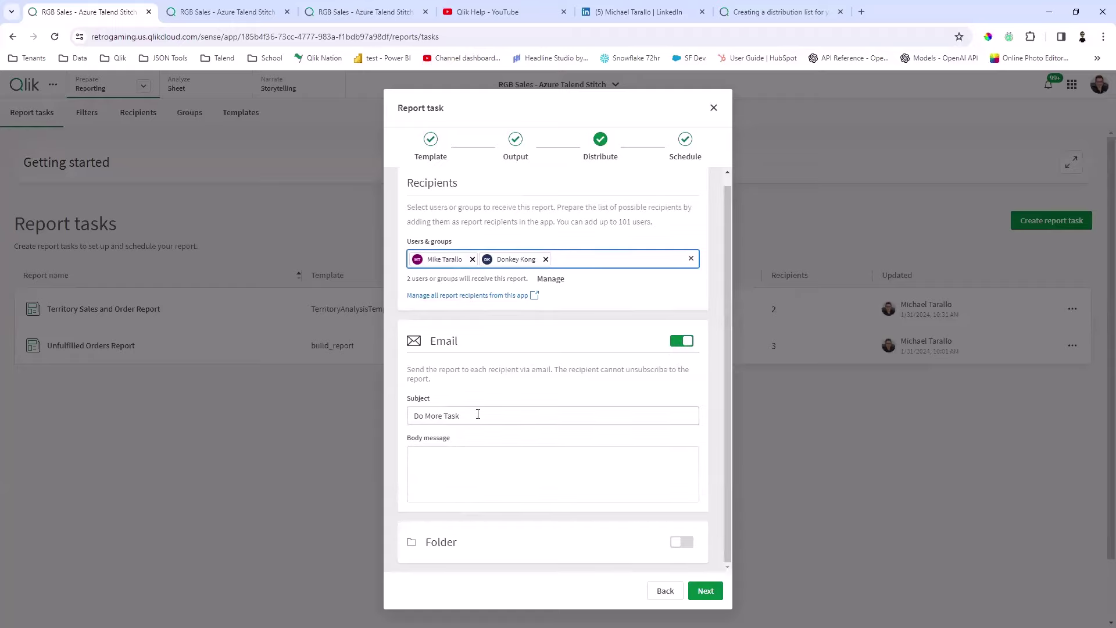
left_click(459, 416)
left_click(476, 468)
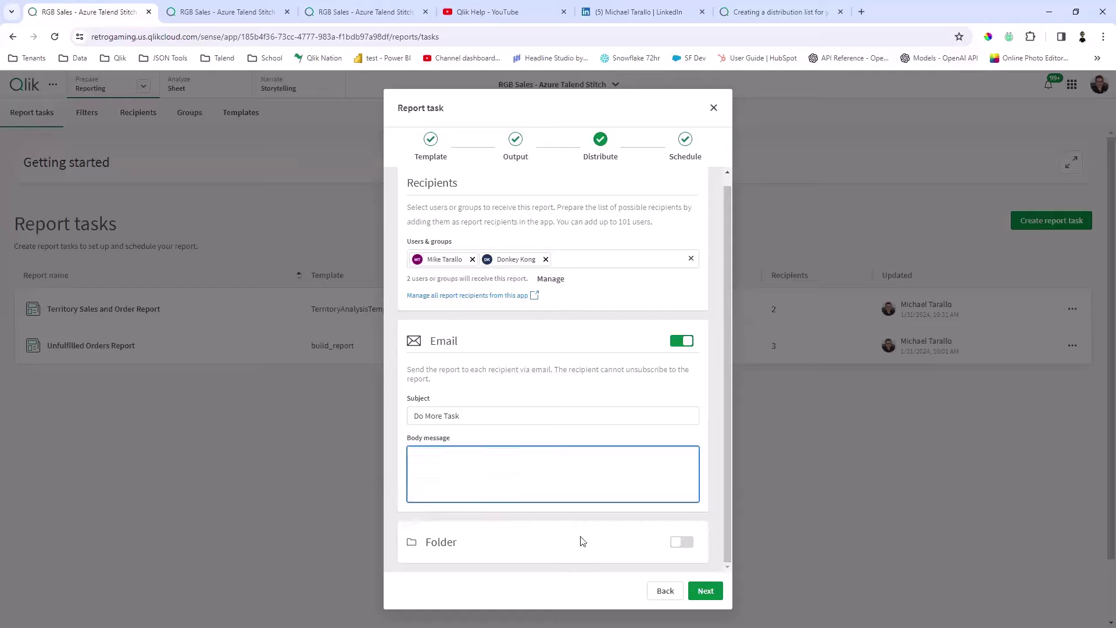
left_click(689, 542)
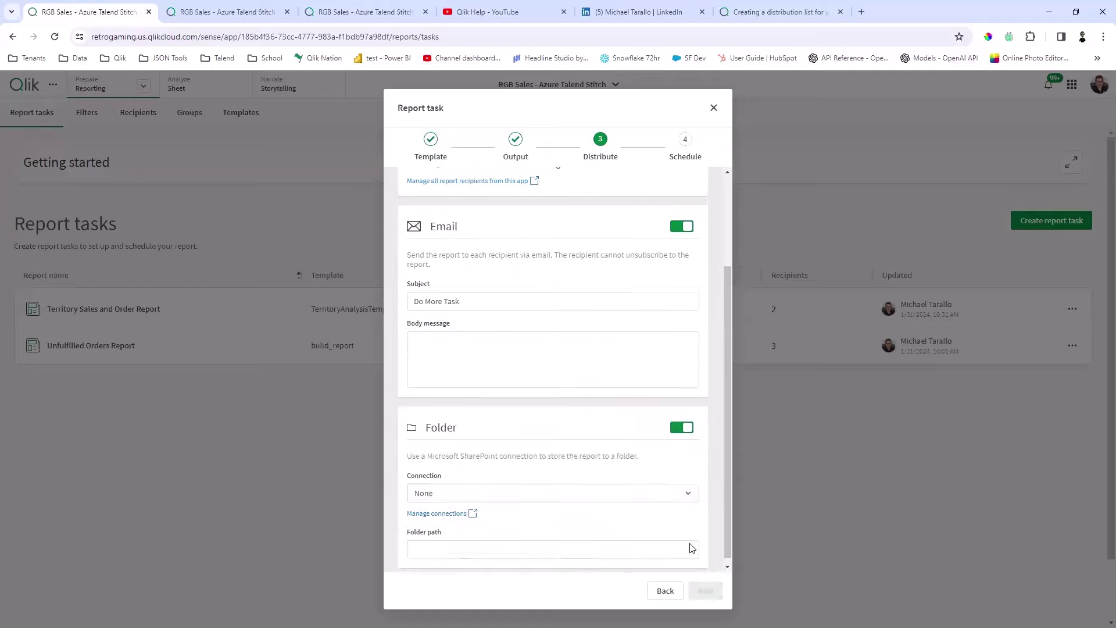
left_click(690, 492)
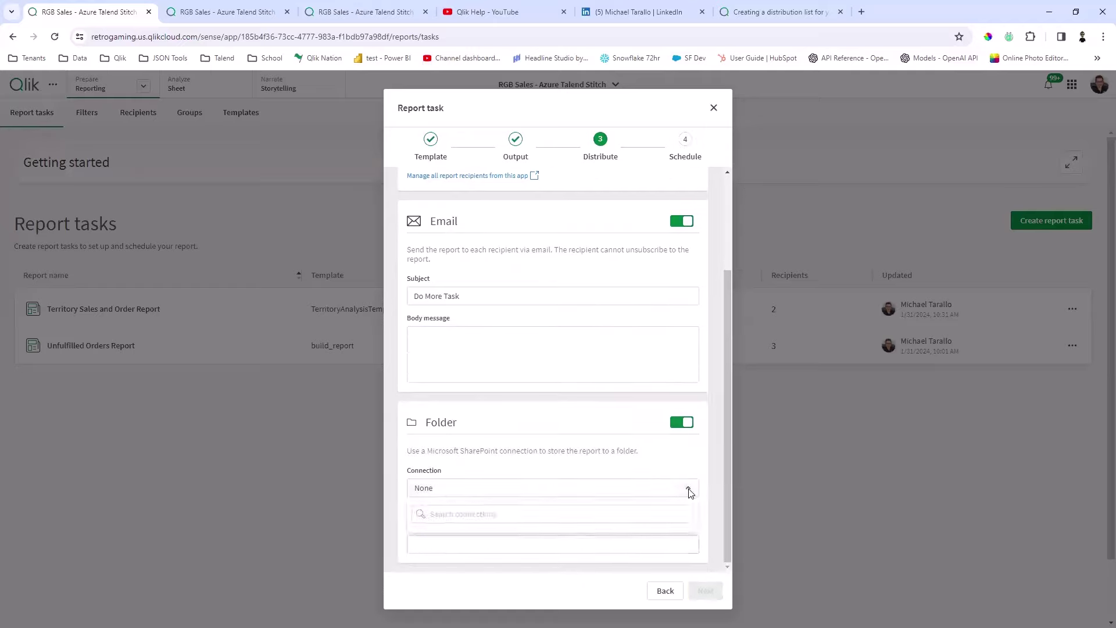
left_click(677, 422)
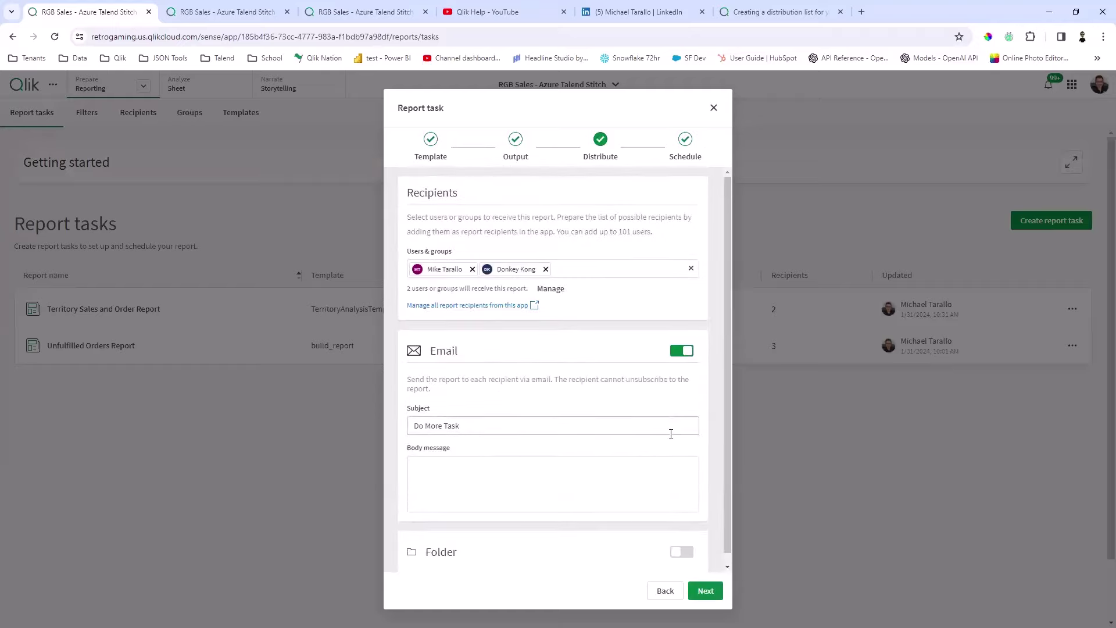
Save the report task with a daily schedule and send the Do More Task report immediately.
left_click(701, 589)
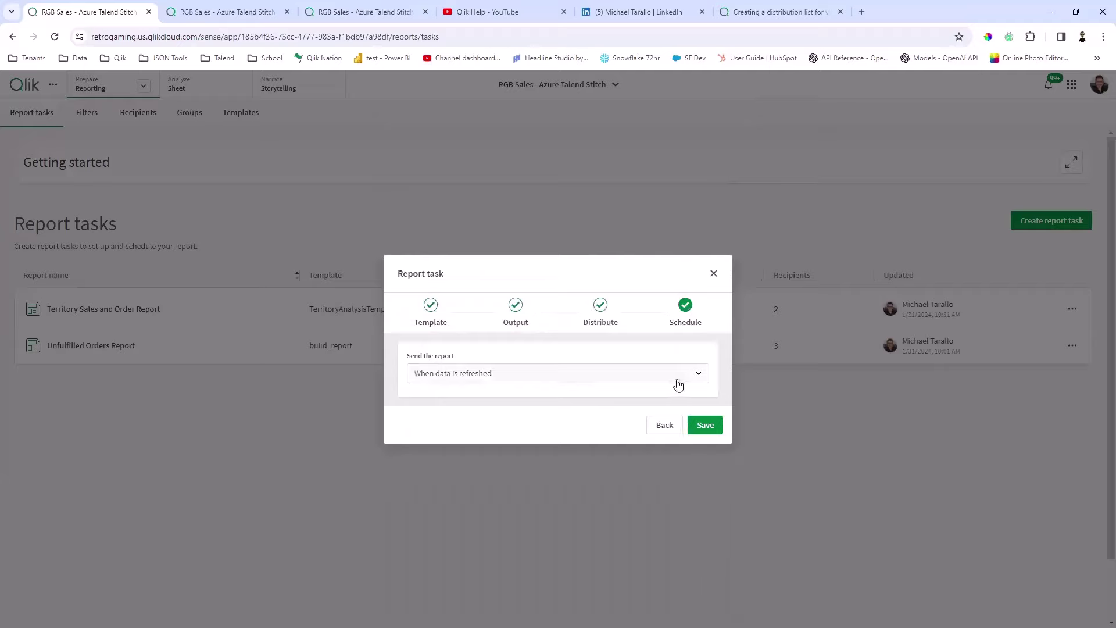
left_click(699, 379)
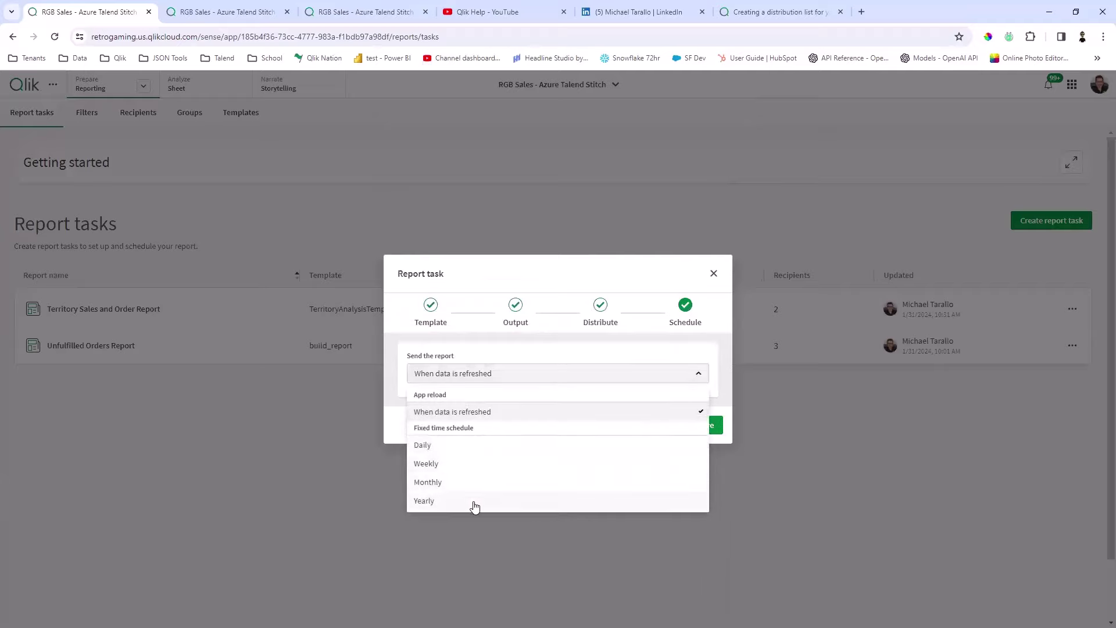
left_click(473, 445)
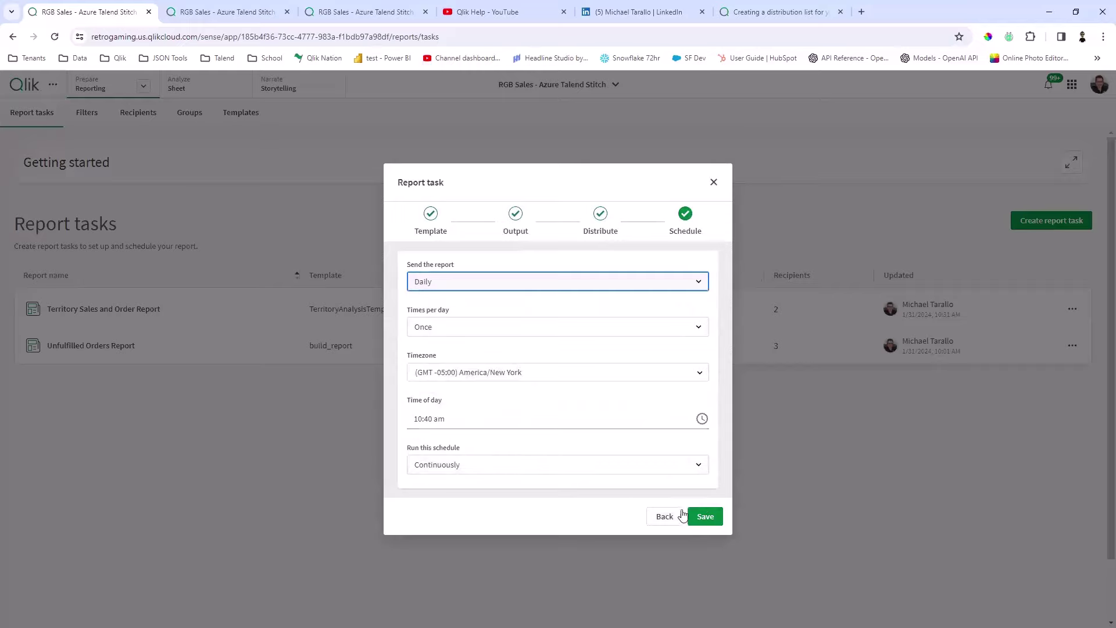
left_click(706, 517)
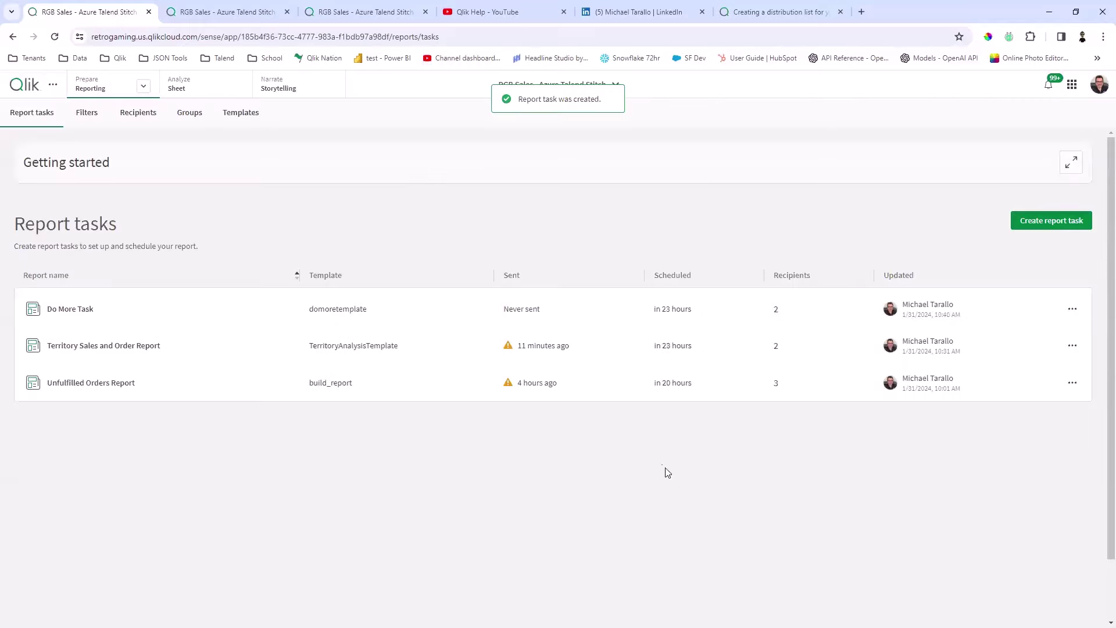
left_click(1072, 309)
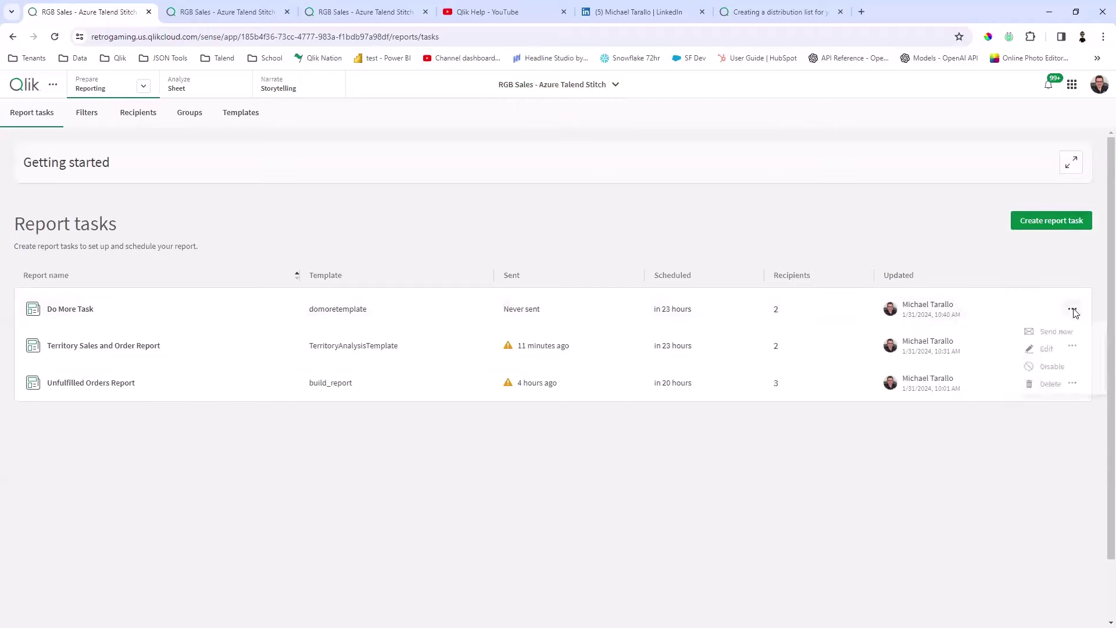
left_click(1059, 336)
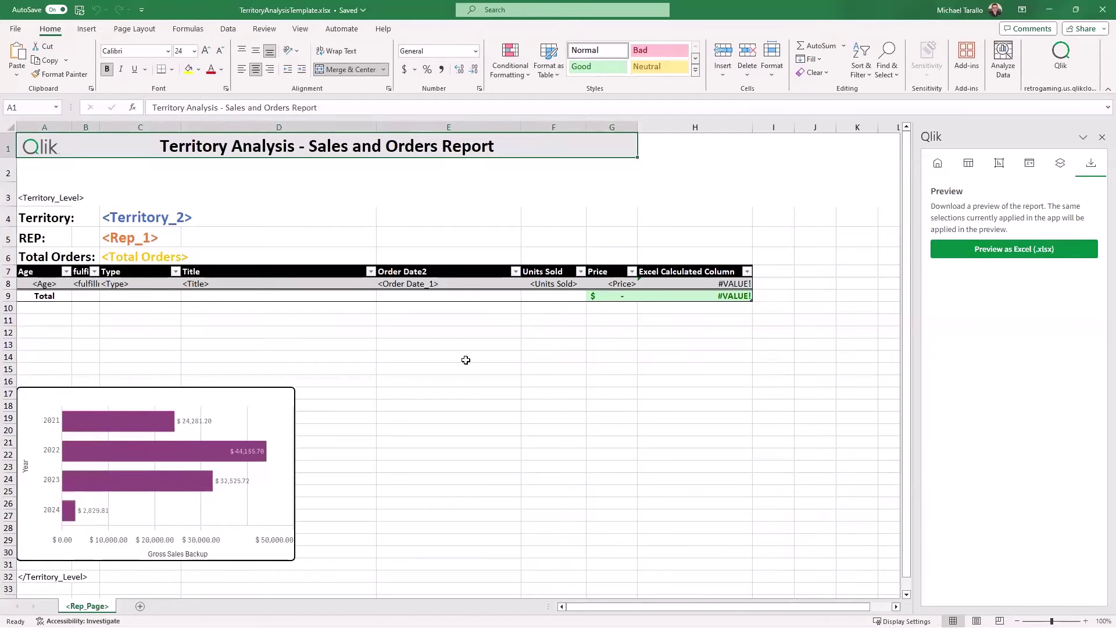
In the TerritoryAnalysisTemplate.xlsx workbook in Excel, examine the Price tag, the Excel Calculated Column formula and the total function choices.
left_click(724, 283)
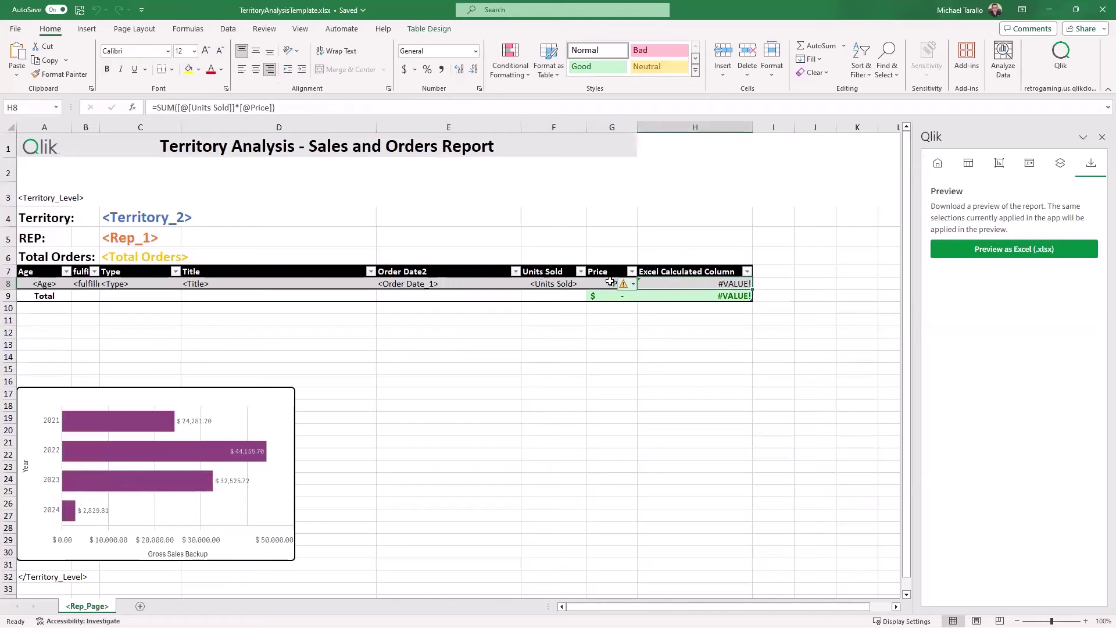
left_click(630, 284)
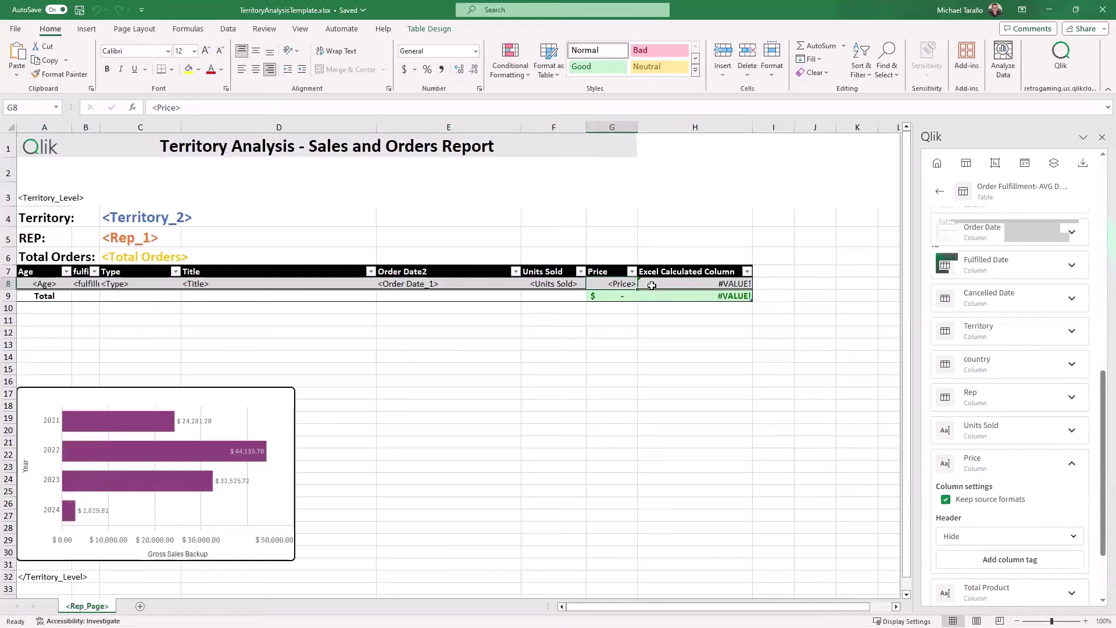
left_click(648, 284)
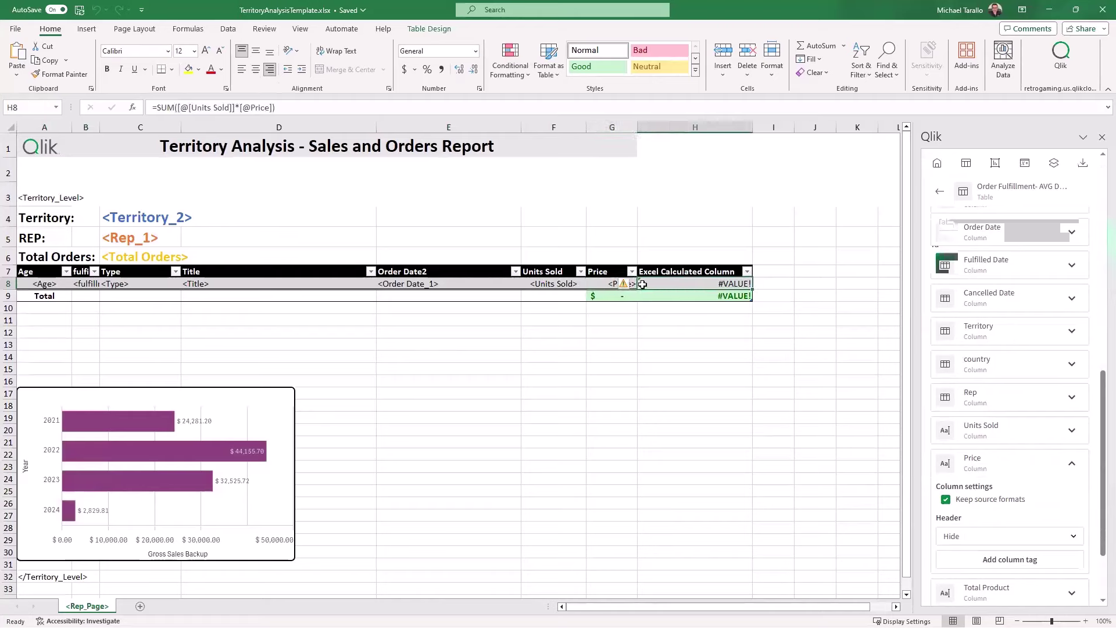
left_click(731, 295)
left_click(757, 297)
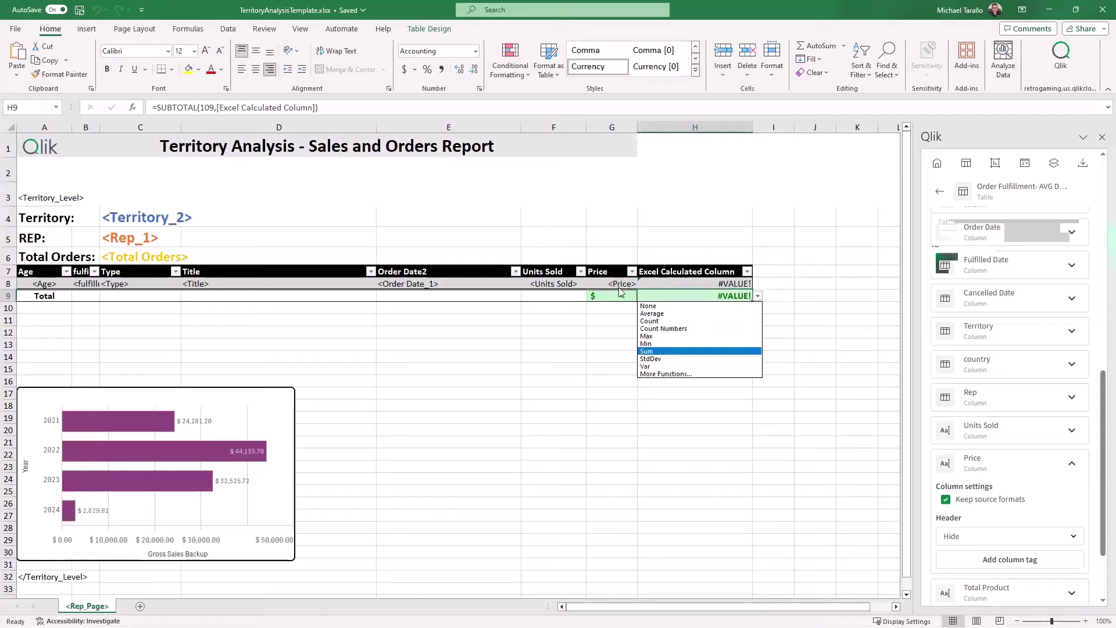
key("Escape")
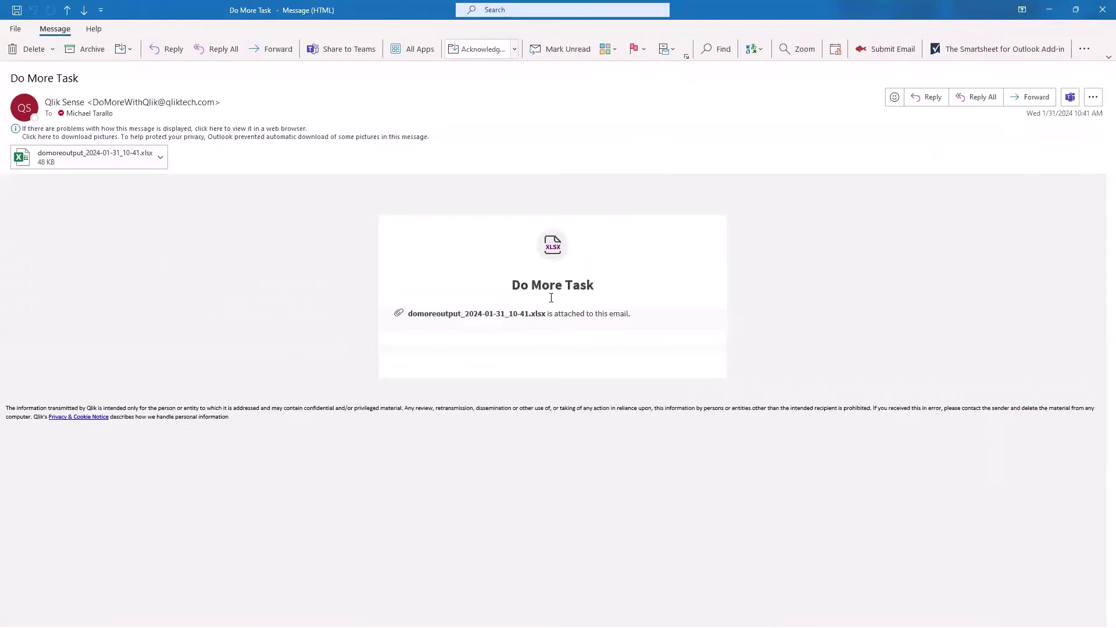
Open the domoreoutput_2024-01-31_10-41.xlsx attachment of the Do More Task email, view each representative's sheet, and close the workbook.
left_click(95, 154)
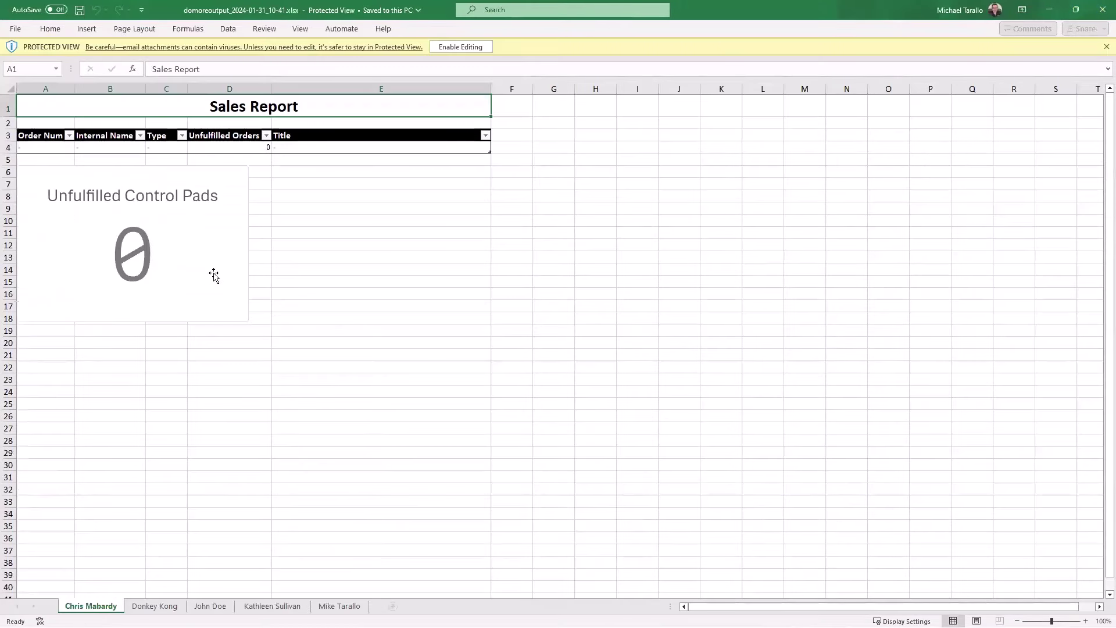
left_click(165, 604)
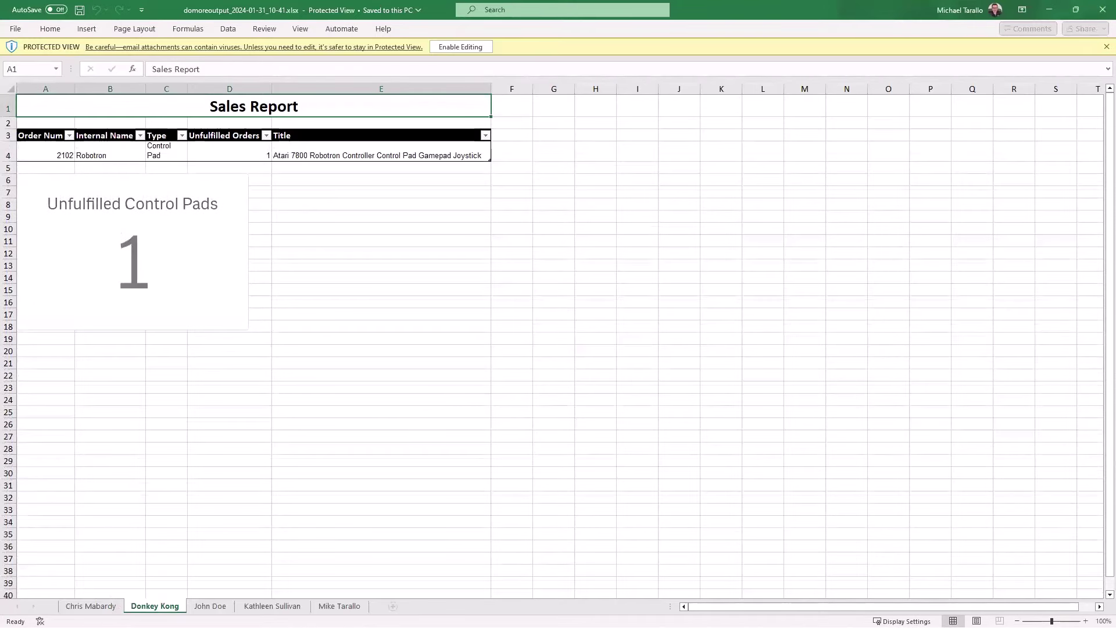
left_click(210, 606)
left_click(272, 606)
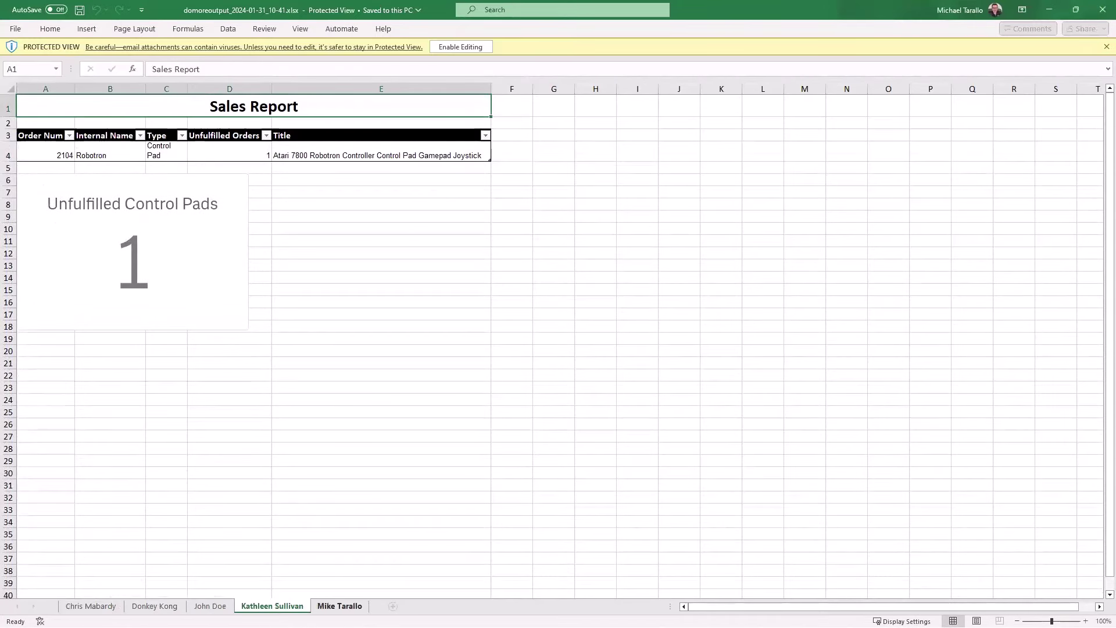
left_click(340, 605)
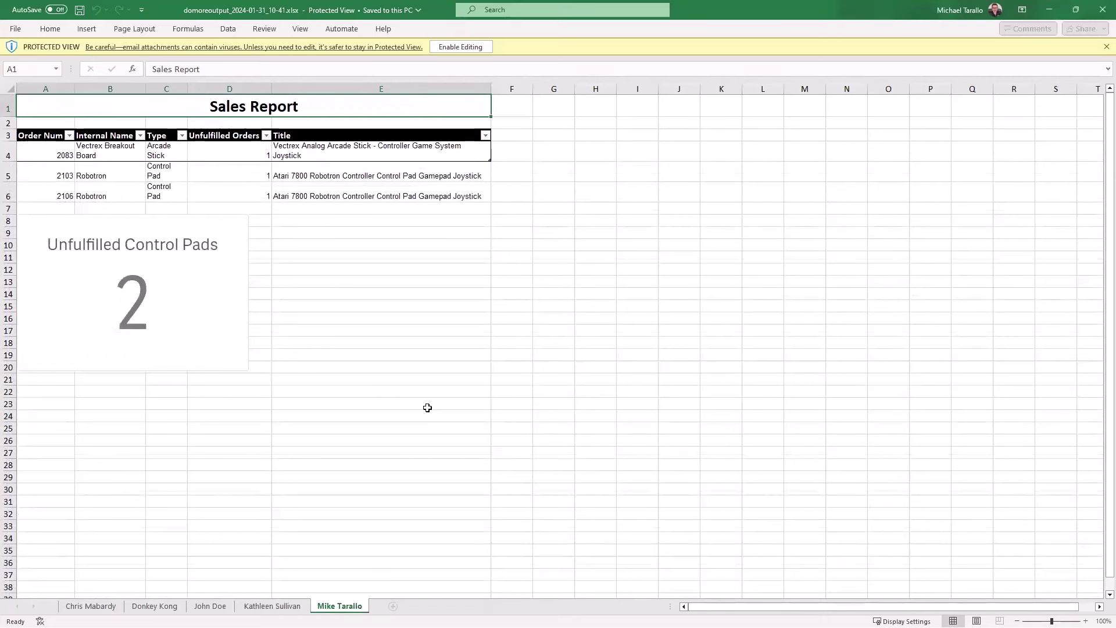
left_click(1100, 12)
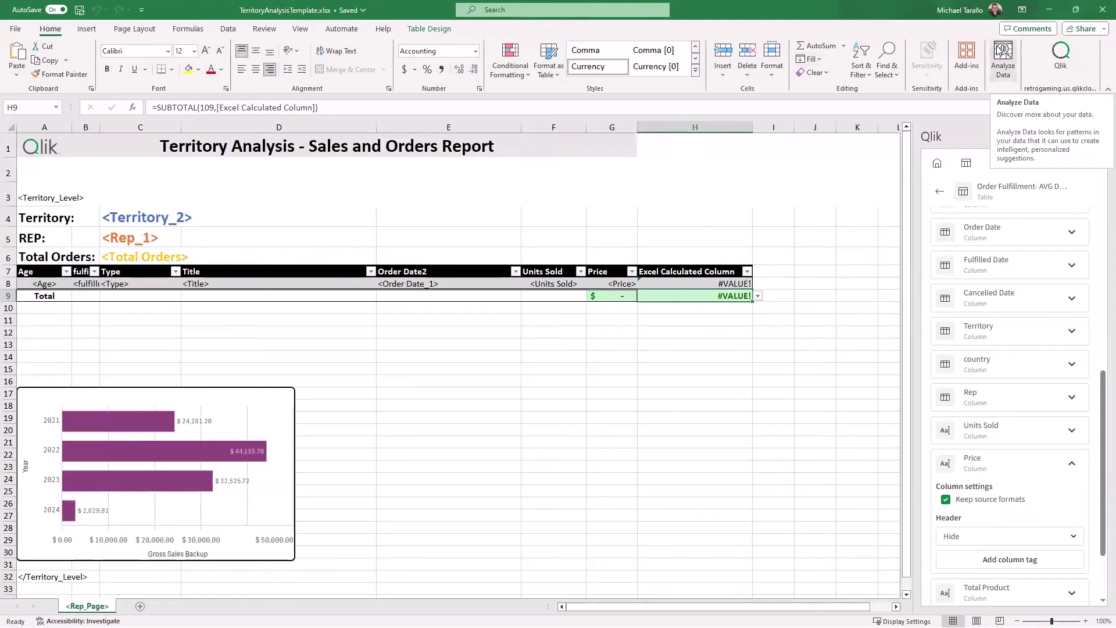
Return to the browser and look through the playlists of the Qlik Help YouTube channel for report template and tabular reporting videos.
key("alt+Tab")
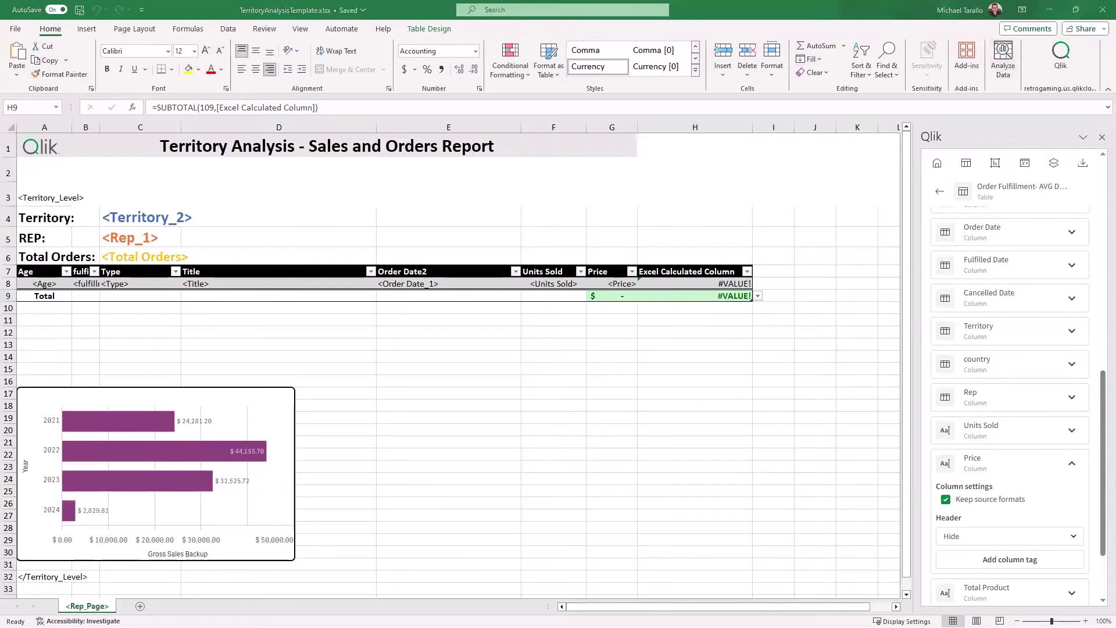
left_click(500, 14)
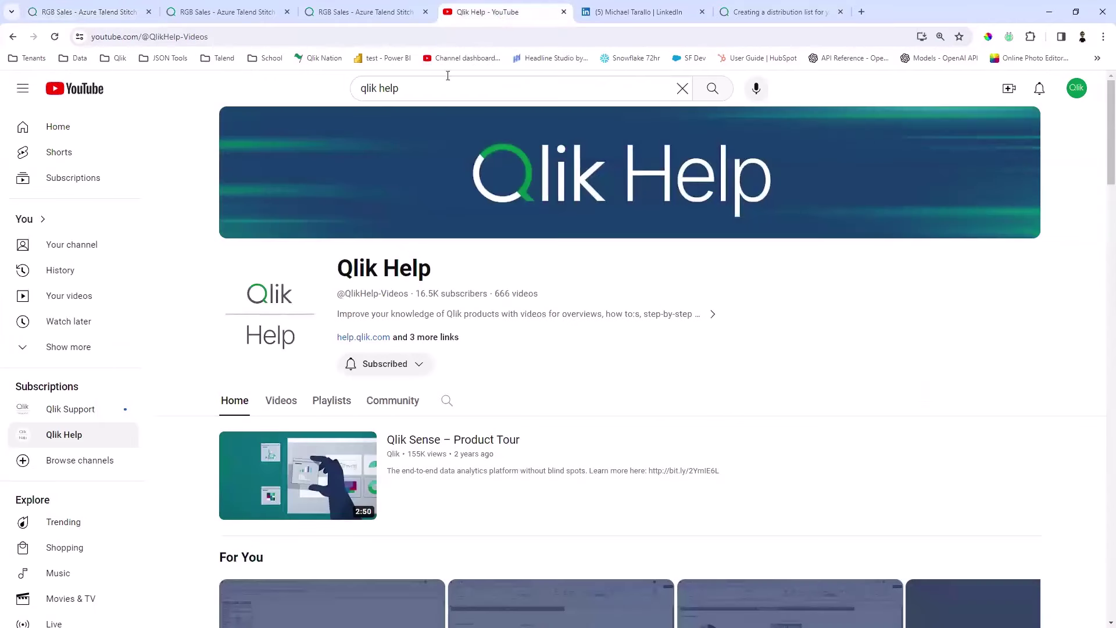
scroll(378, 270, "down", 3)
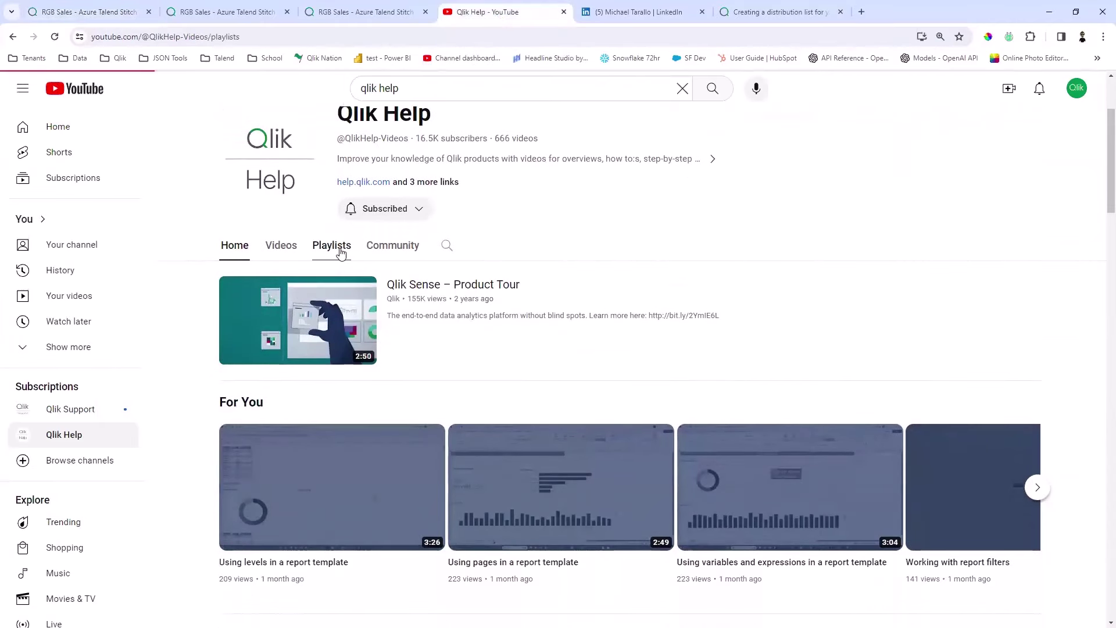
left_click(336, 247)
scroll(407, 254, "down", 10)
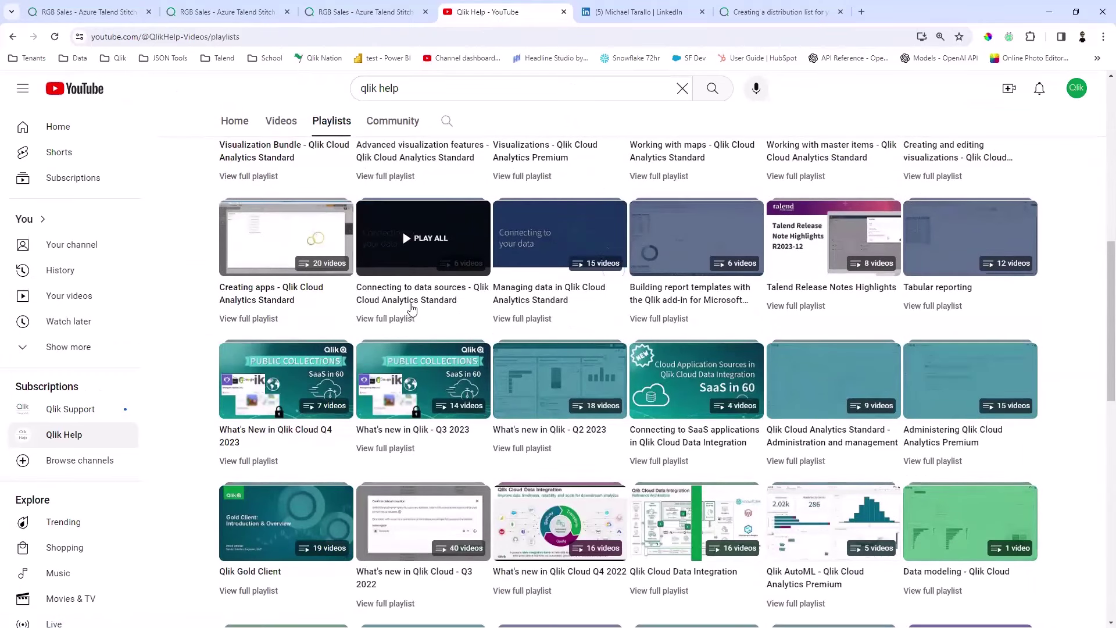
scroll(395, 314, "up", 3)
scroll(396, 314, "up", 6)
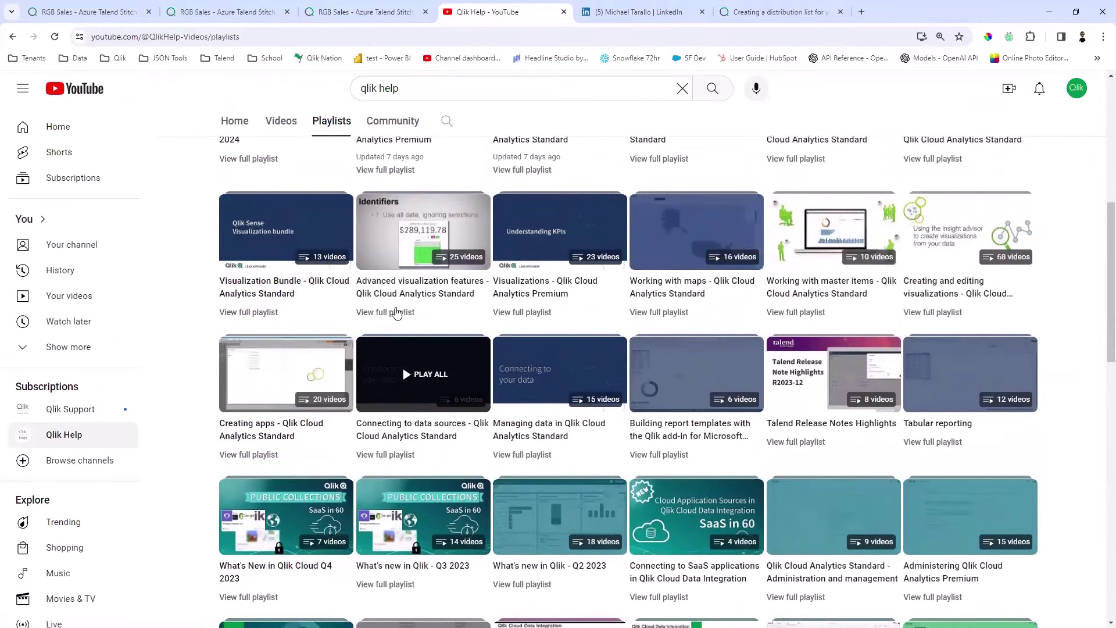
scroll(397, 312, "up", 3)
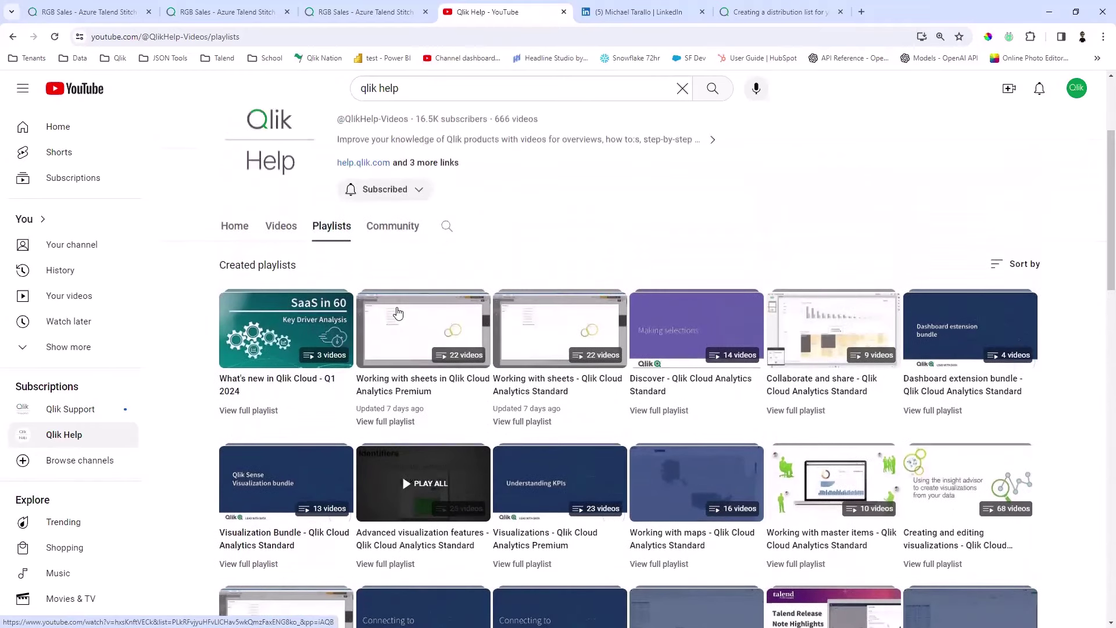
Look through the latest videos of the Qlik Help channel for tabular reporting and report template topics.
left_click(295, 242)
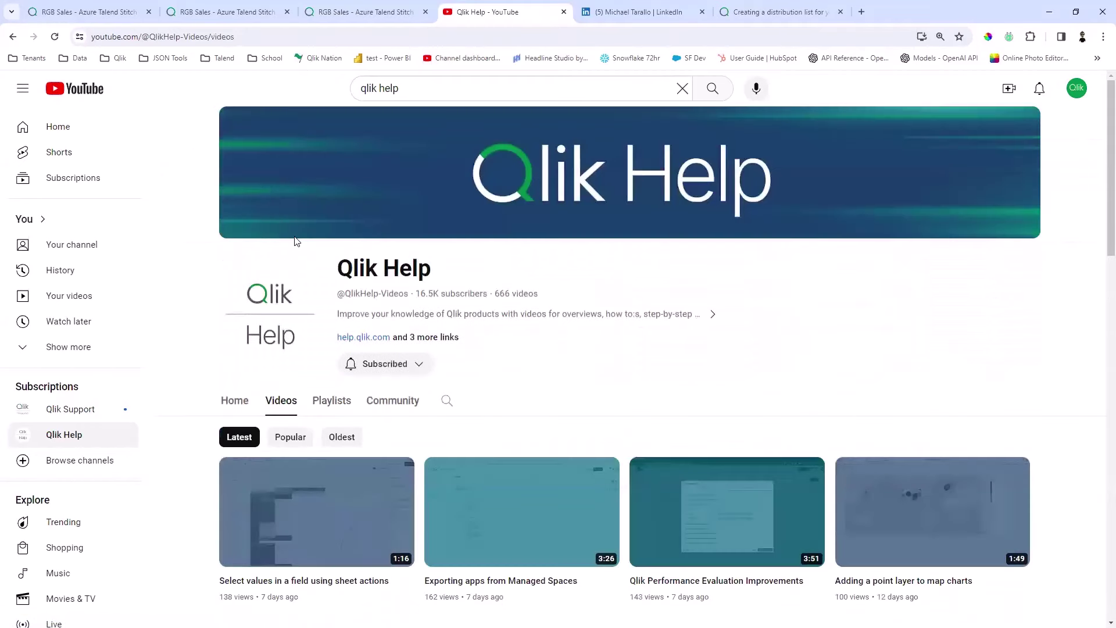
scroll(321, 389, "down", 3)
scroll(324, 388, "down", 1)
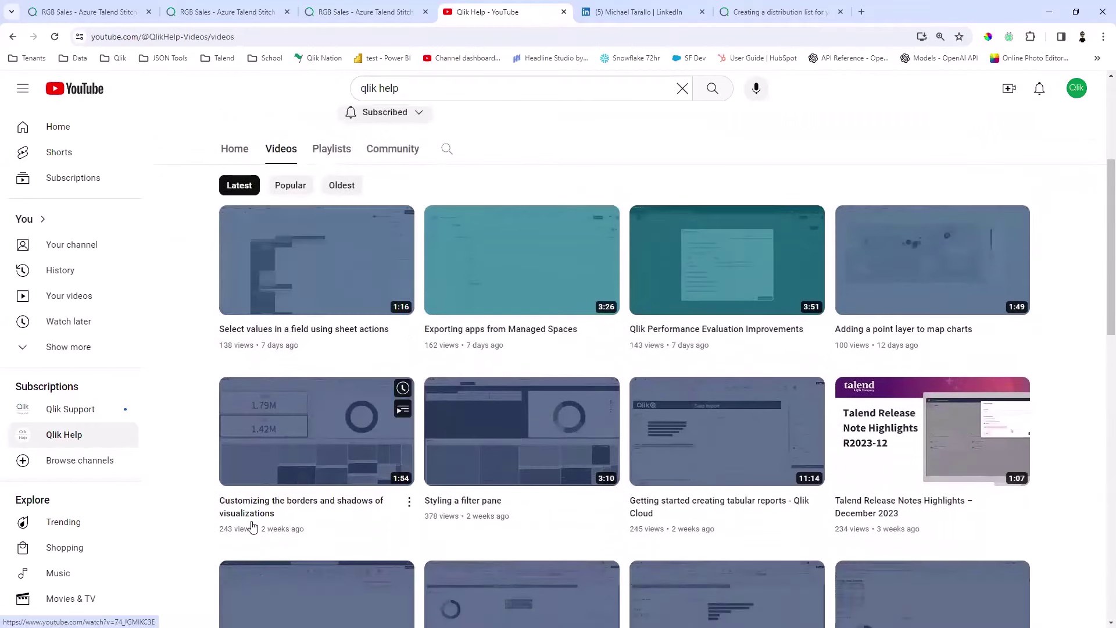
scroll(658, 508, "down", 2)
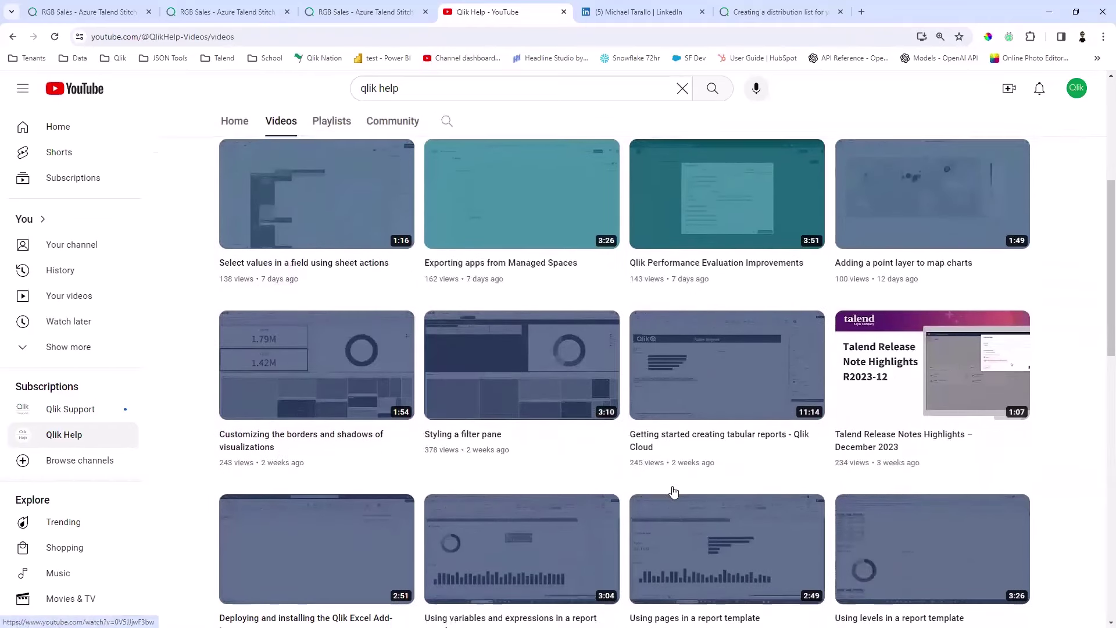
scroll(787, 390, "down", 1)
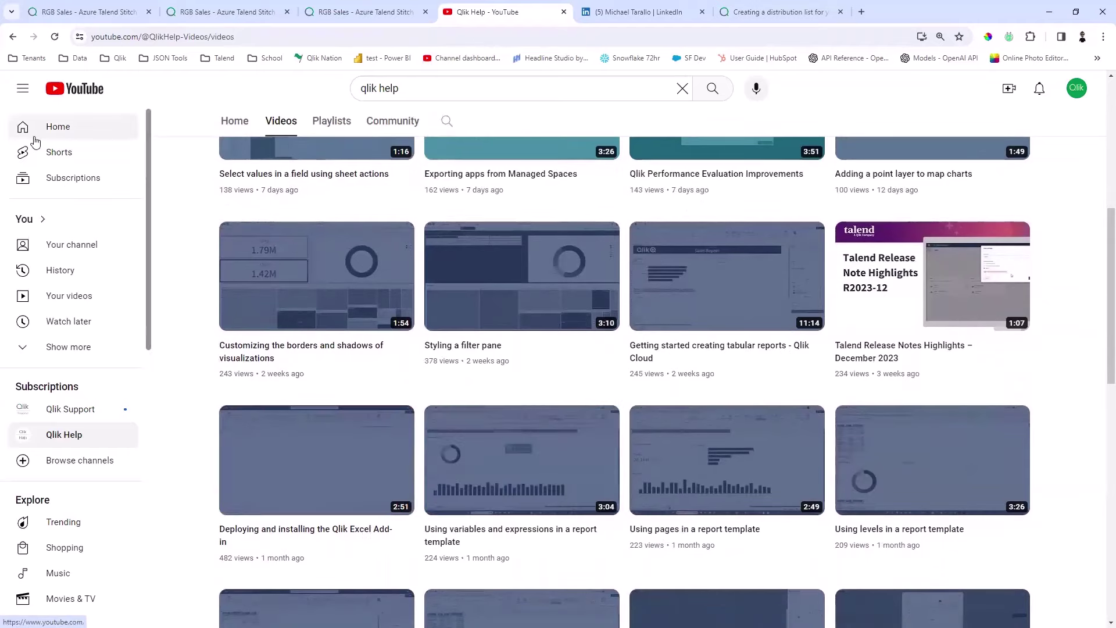
Open the Do More with Qlik - Tips & Tricks Edition playlist from the Qlik channel and review its tabular reporting videos.
left_click(95, 248)
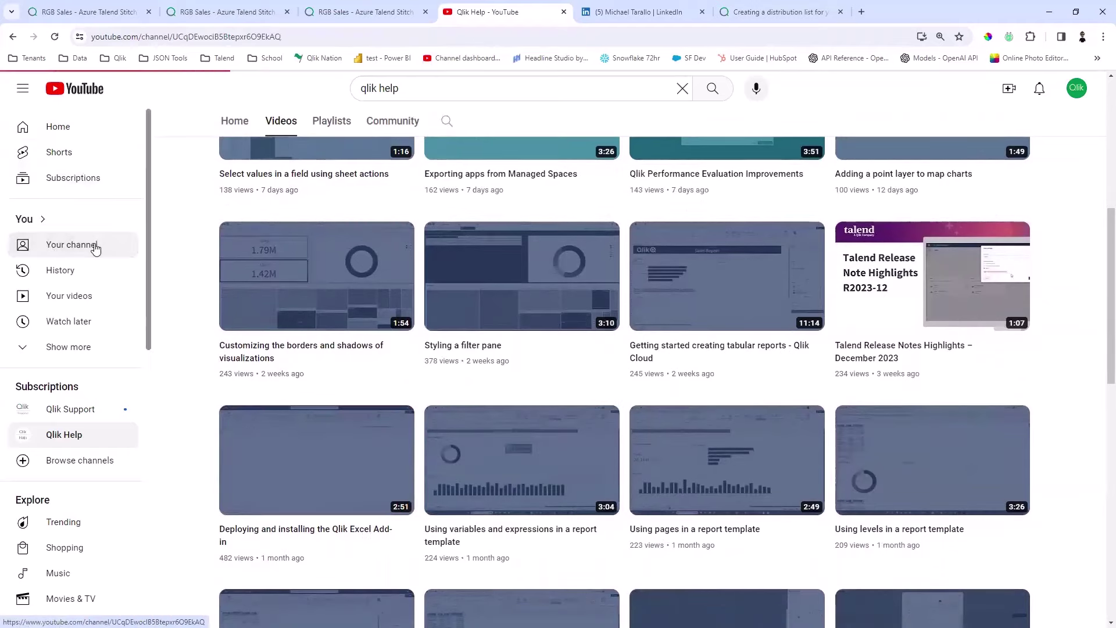
left_click(391, 405)
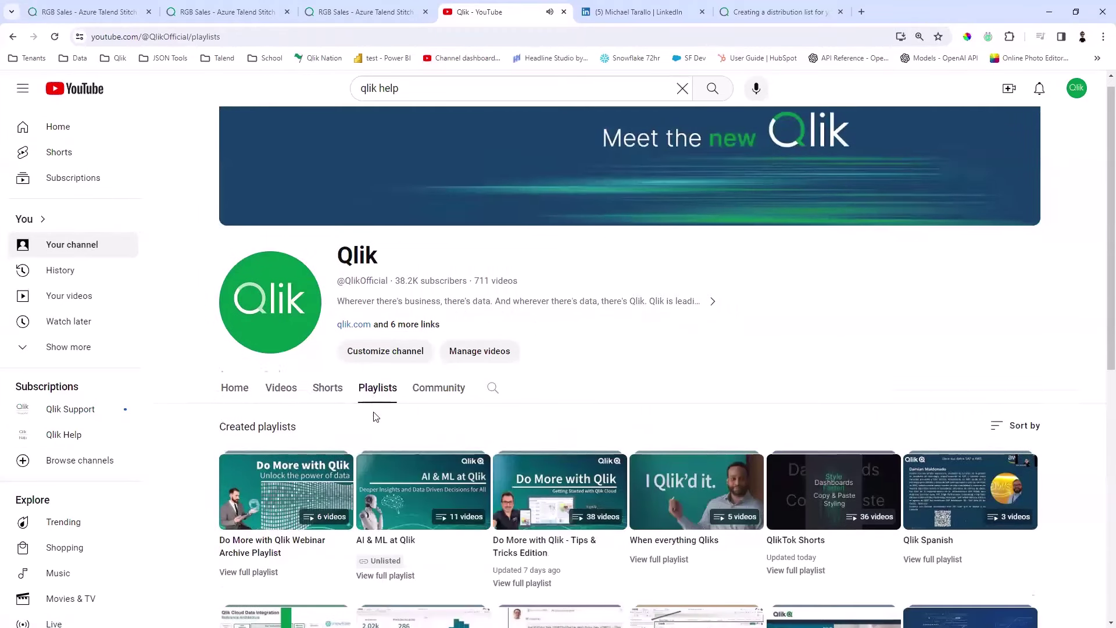
scroll(374, 413, "down", 2)
left_click(539, 442)
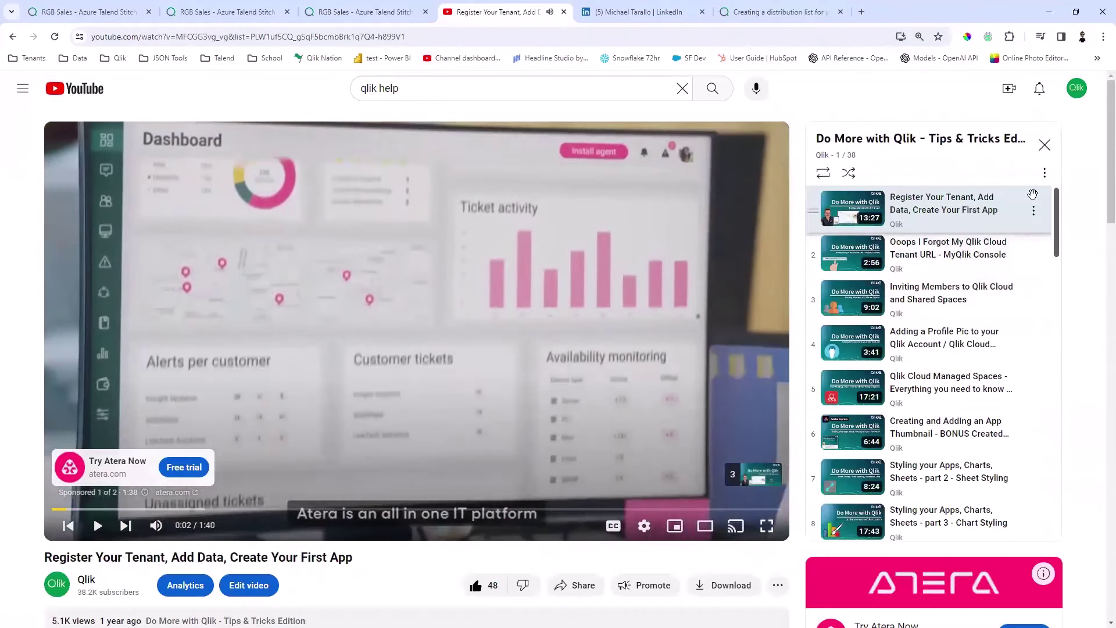
scroll(1046, 271, "down", 6)
scroll(1045, 270, "down", 15)
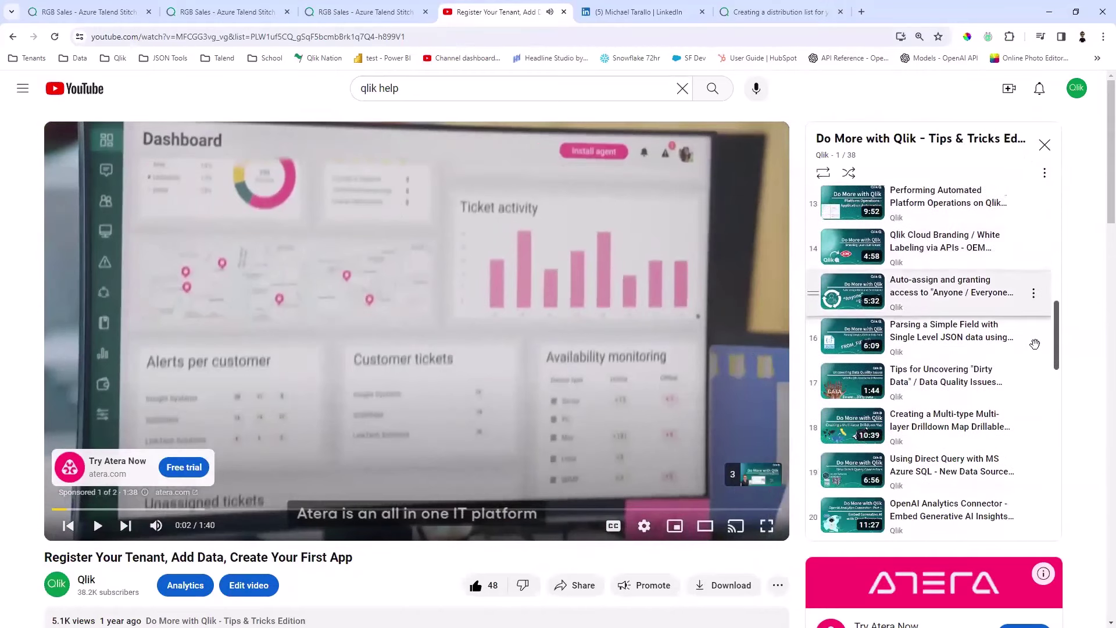
scroll(1024, 477, "down", 3)
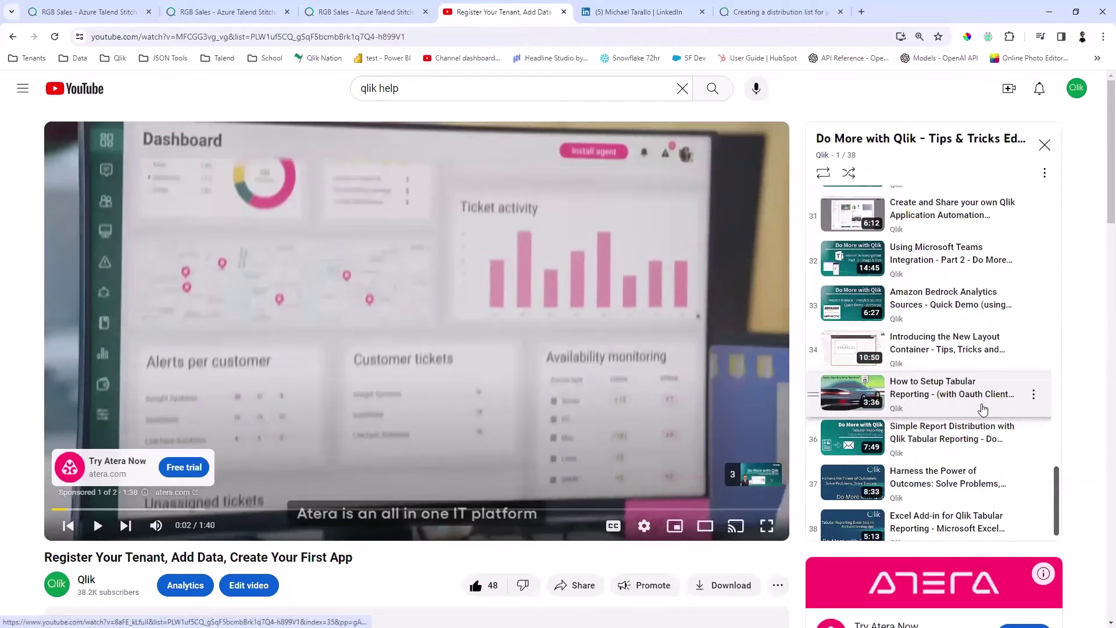
scroll(971, 415, "down", 1)
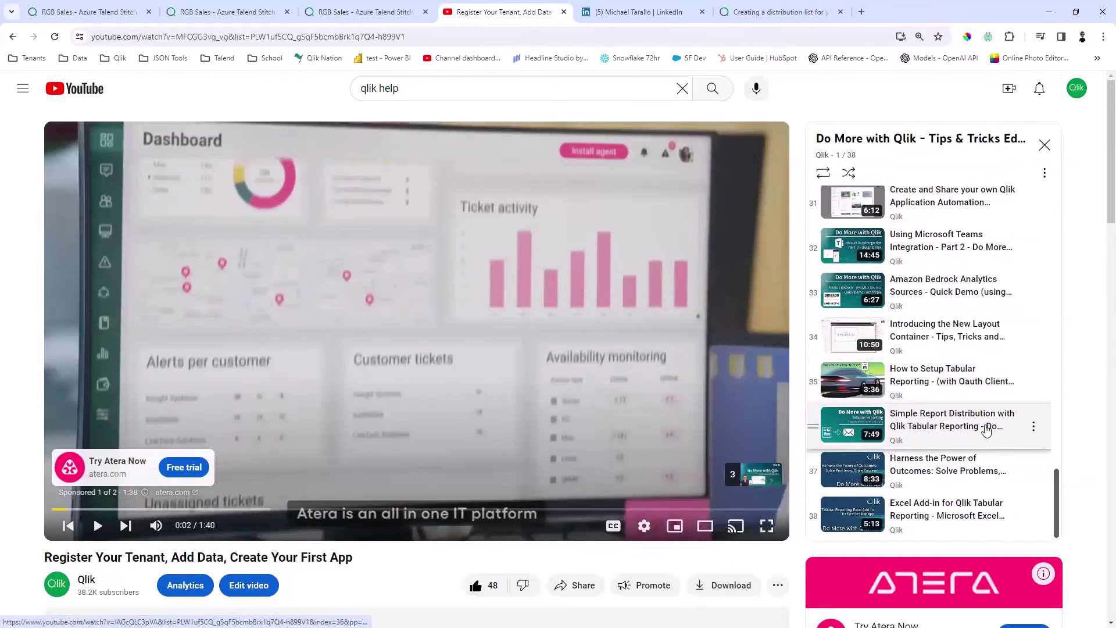
scroll(981, 440, "down", 1)
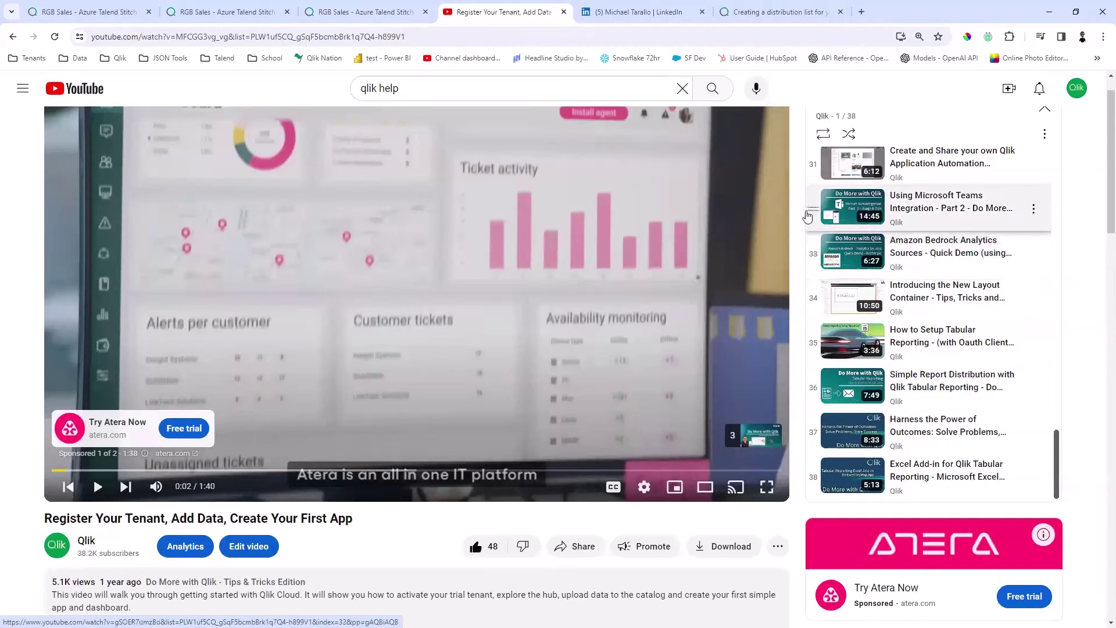
left_click(1049, 13)
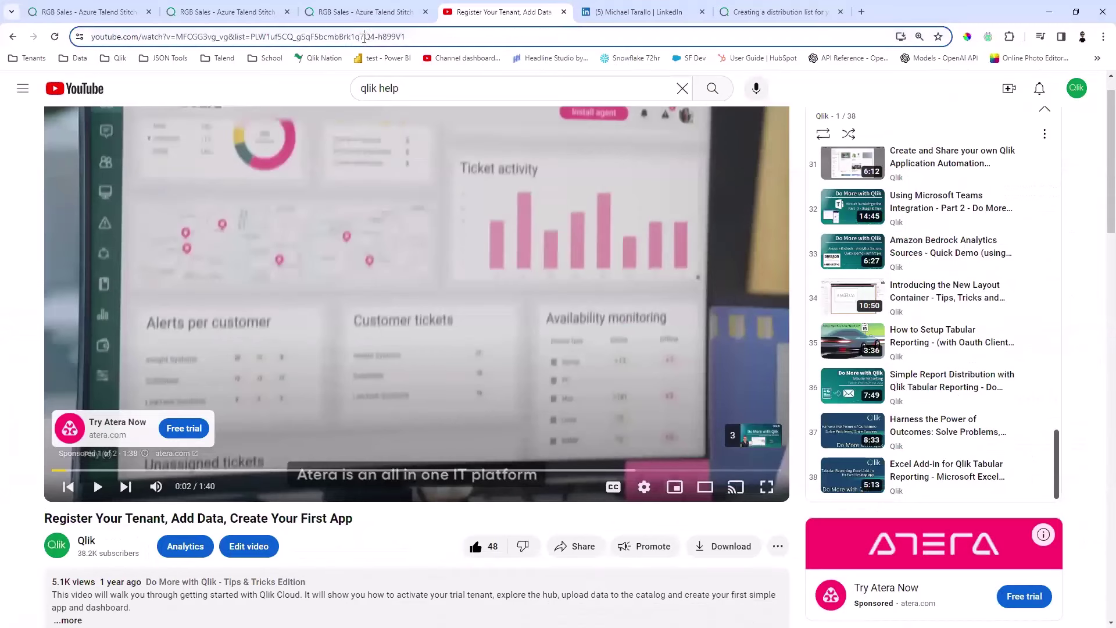
left_click(364, 38)
type("do mor")
key("Return")
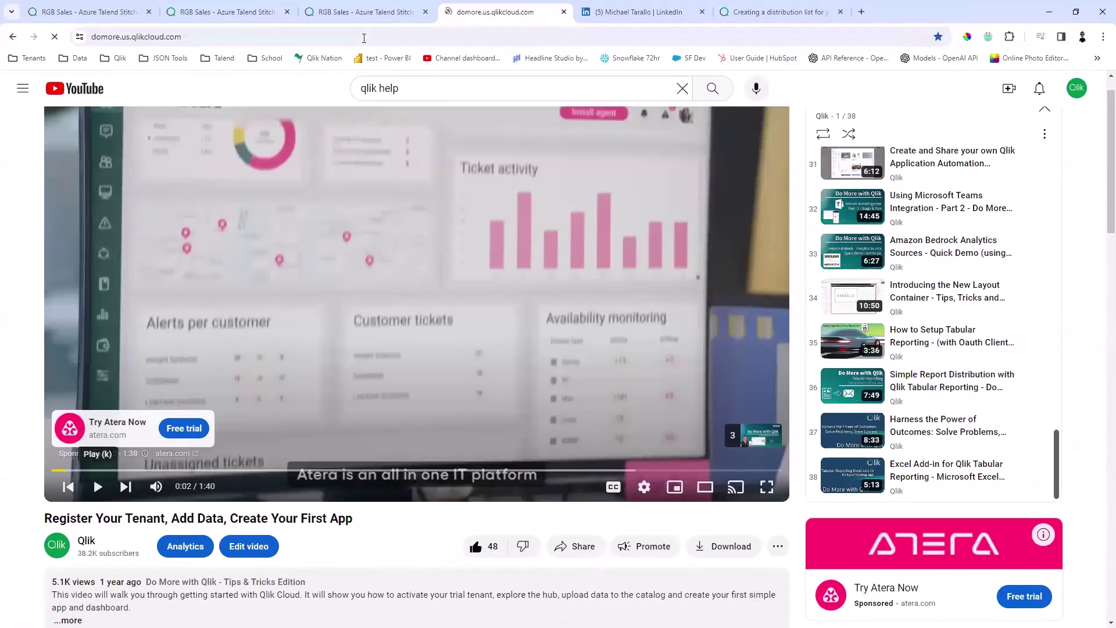
Search the web for "do more qlik" and open the Do More with Qlik webinar series page.
left_click(268, 38)
type("do more qwli")
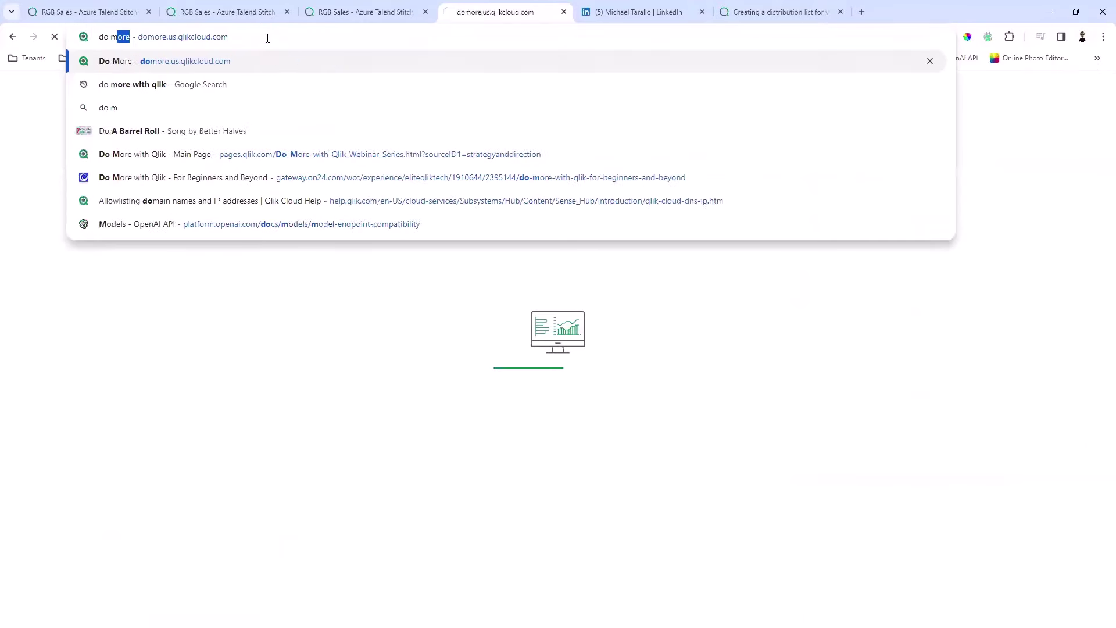
key("BackSpace")
key("BackSpace")
key("BackSpace")
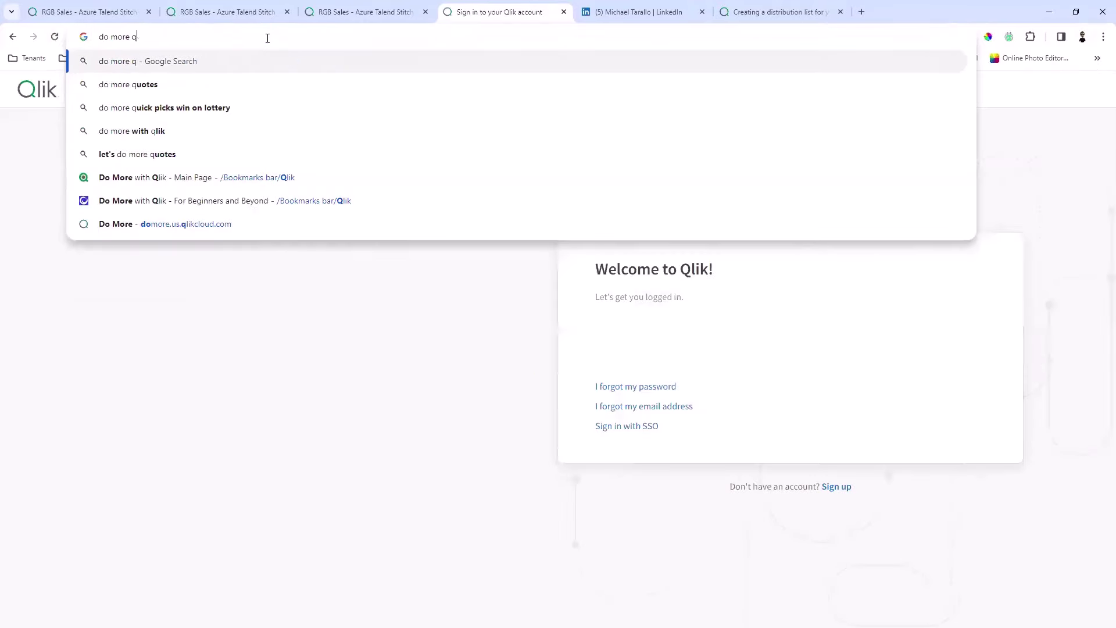
type("lik")
key("Return")
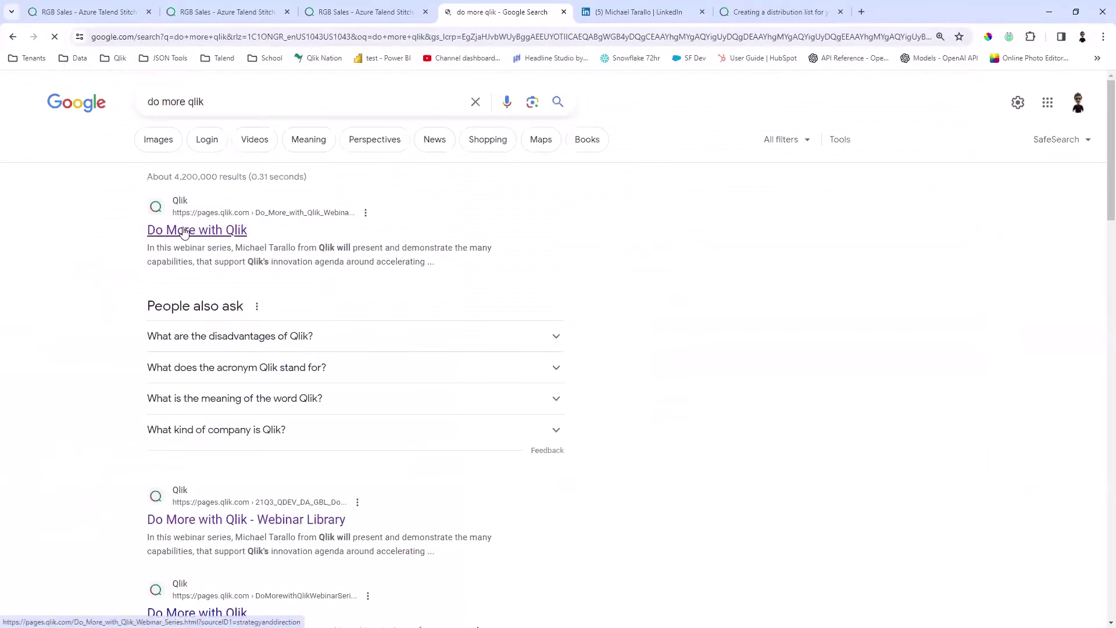
left_click(185, 230)
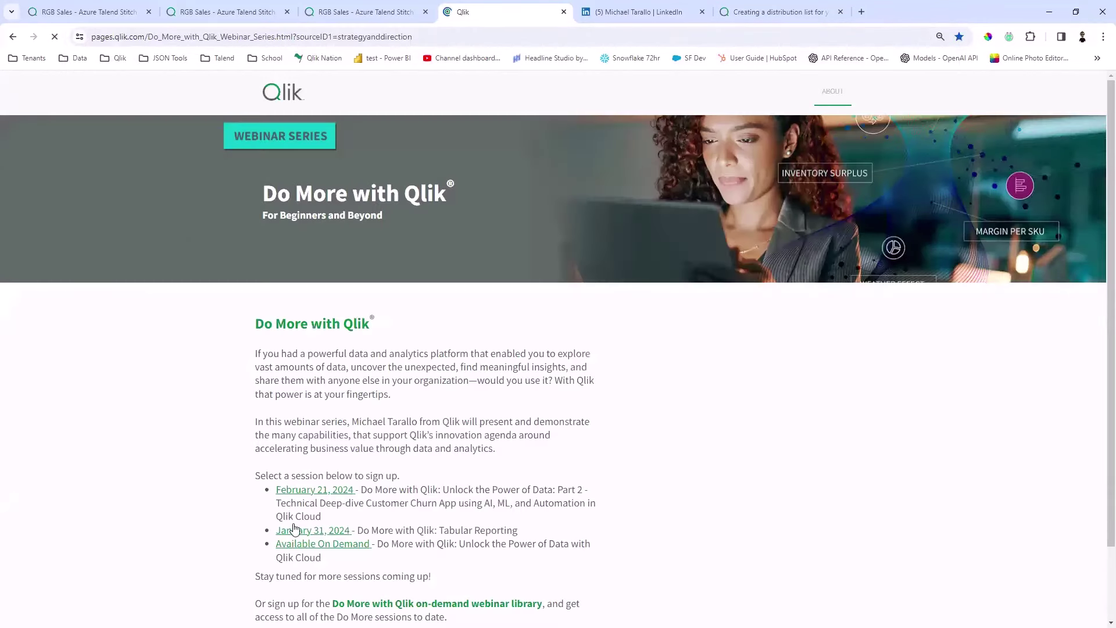
Open the registration page for the February 21, 2024 session and select its web address.
left_click(327, 495)
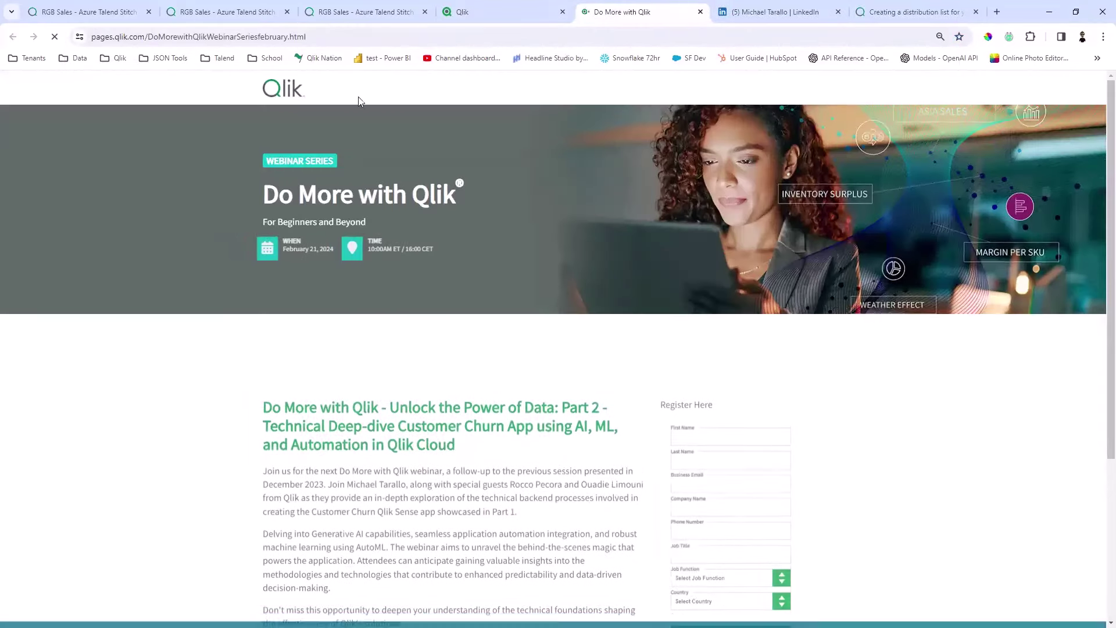
left_click(355, 36)
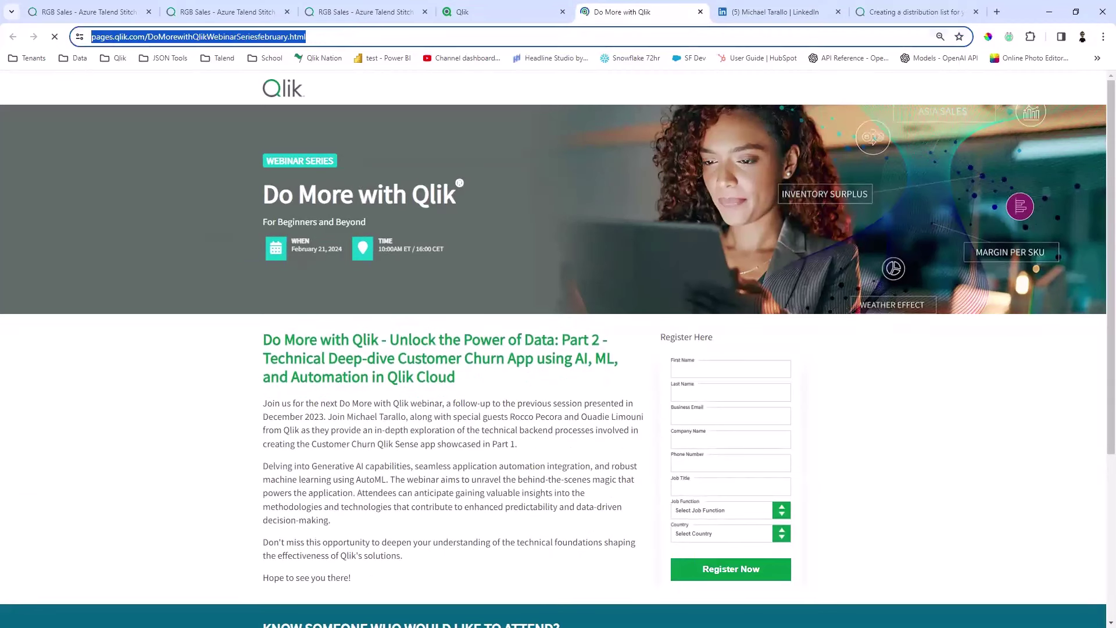
key("alt+Tab")
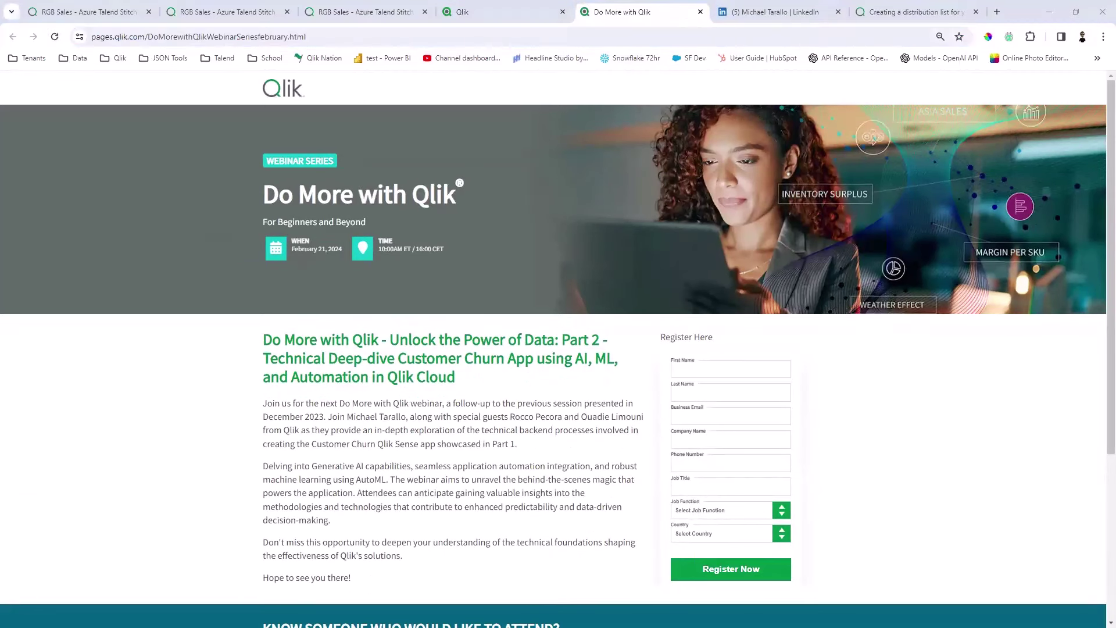